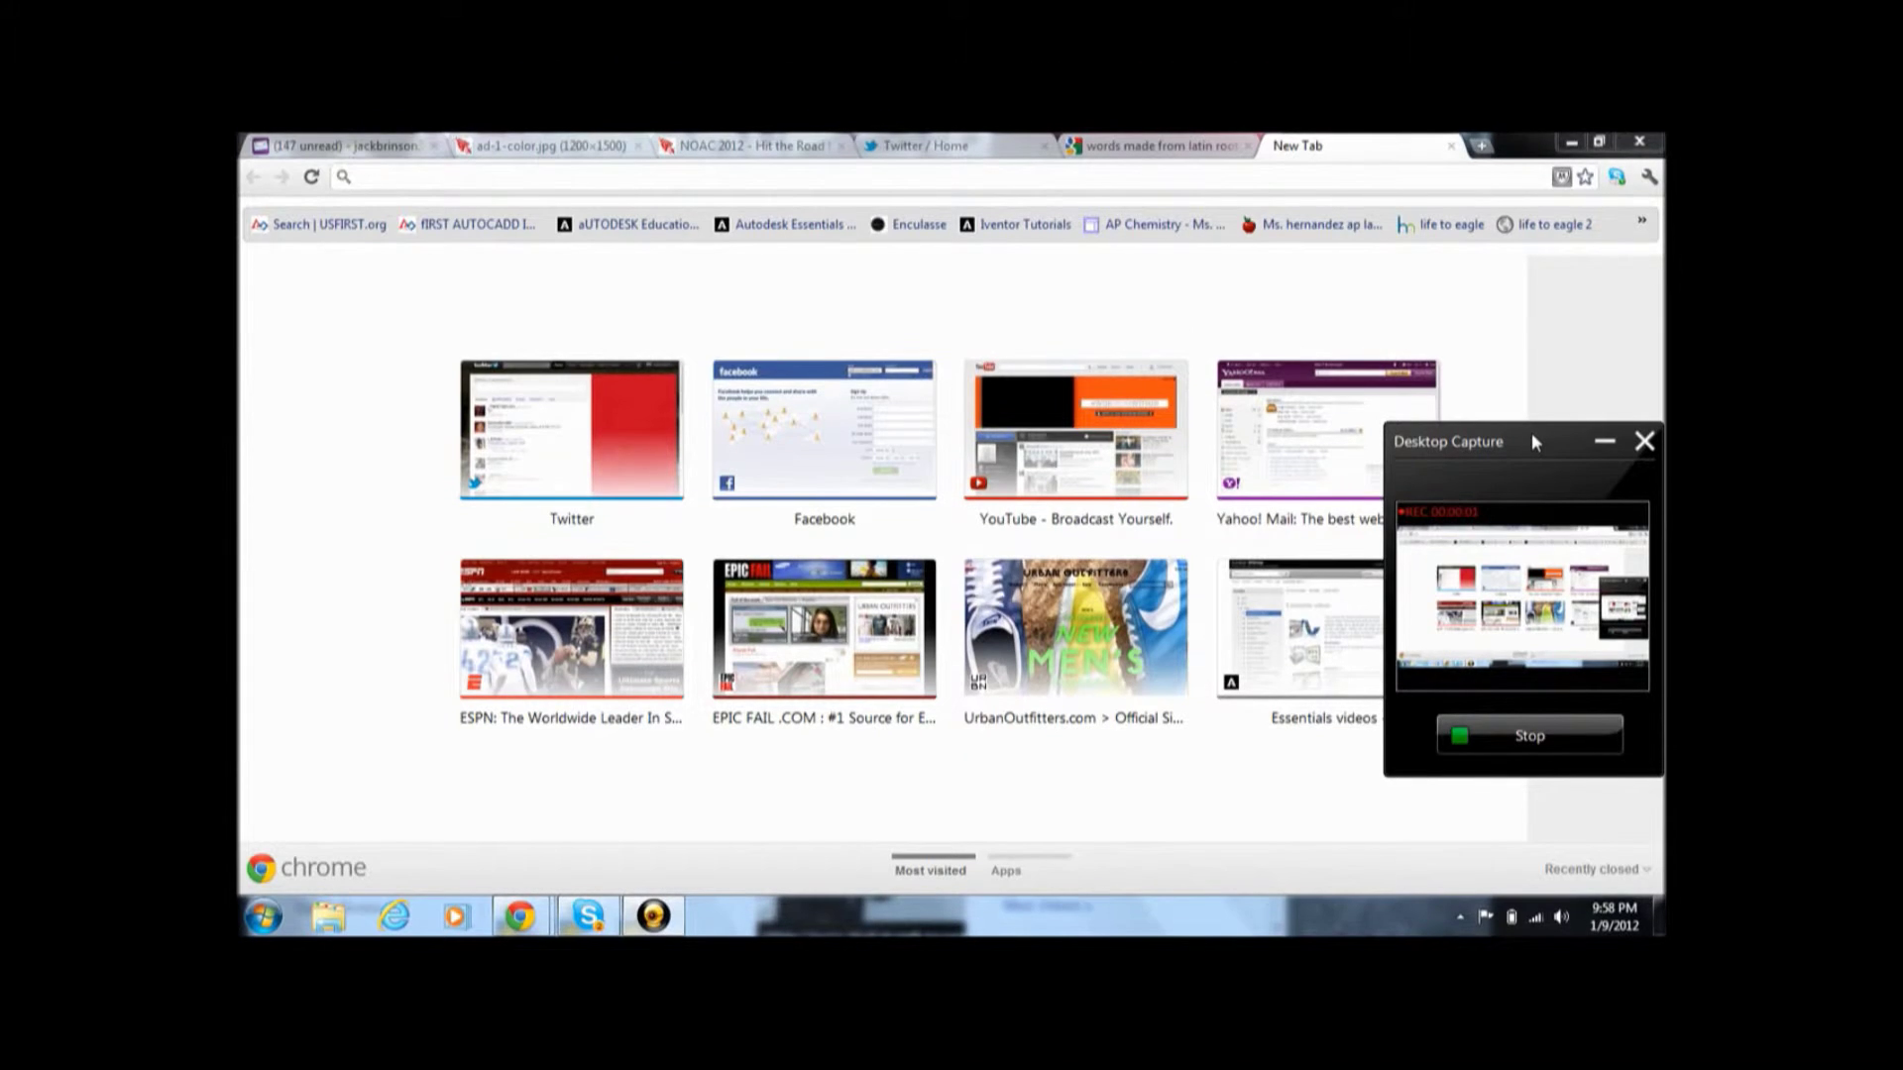
left_click_drag(1534, 359, 1514, 458)
left_click_drag(1508, 532, 1455, 904)
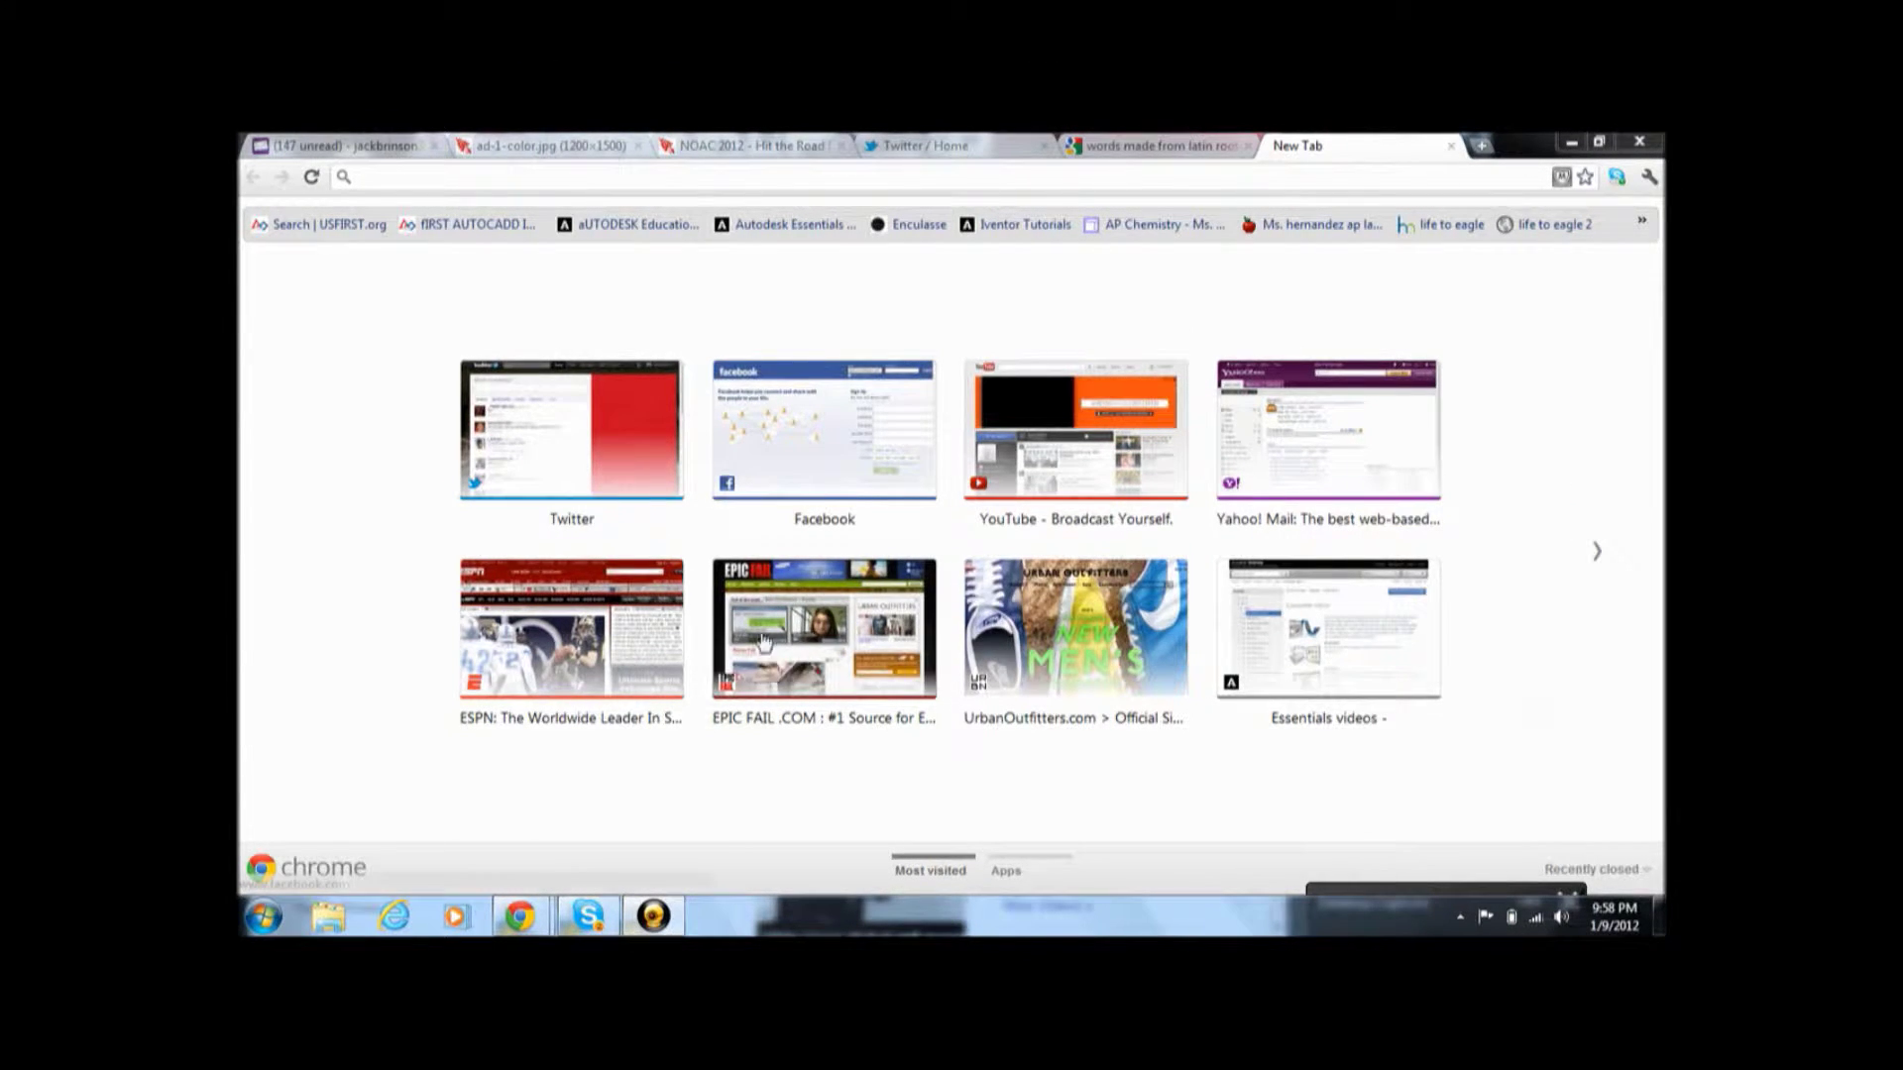
left_click(687, 178)
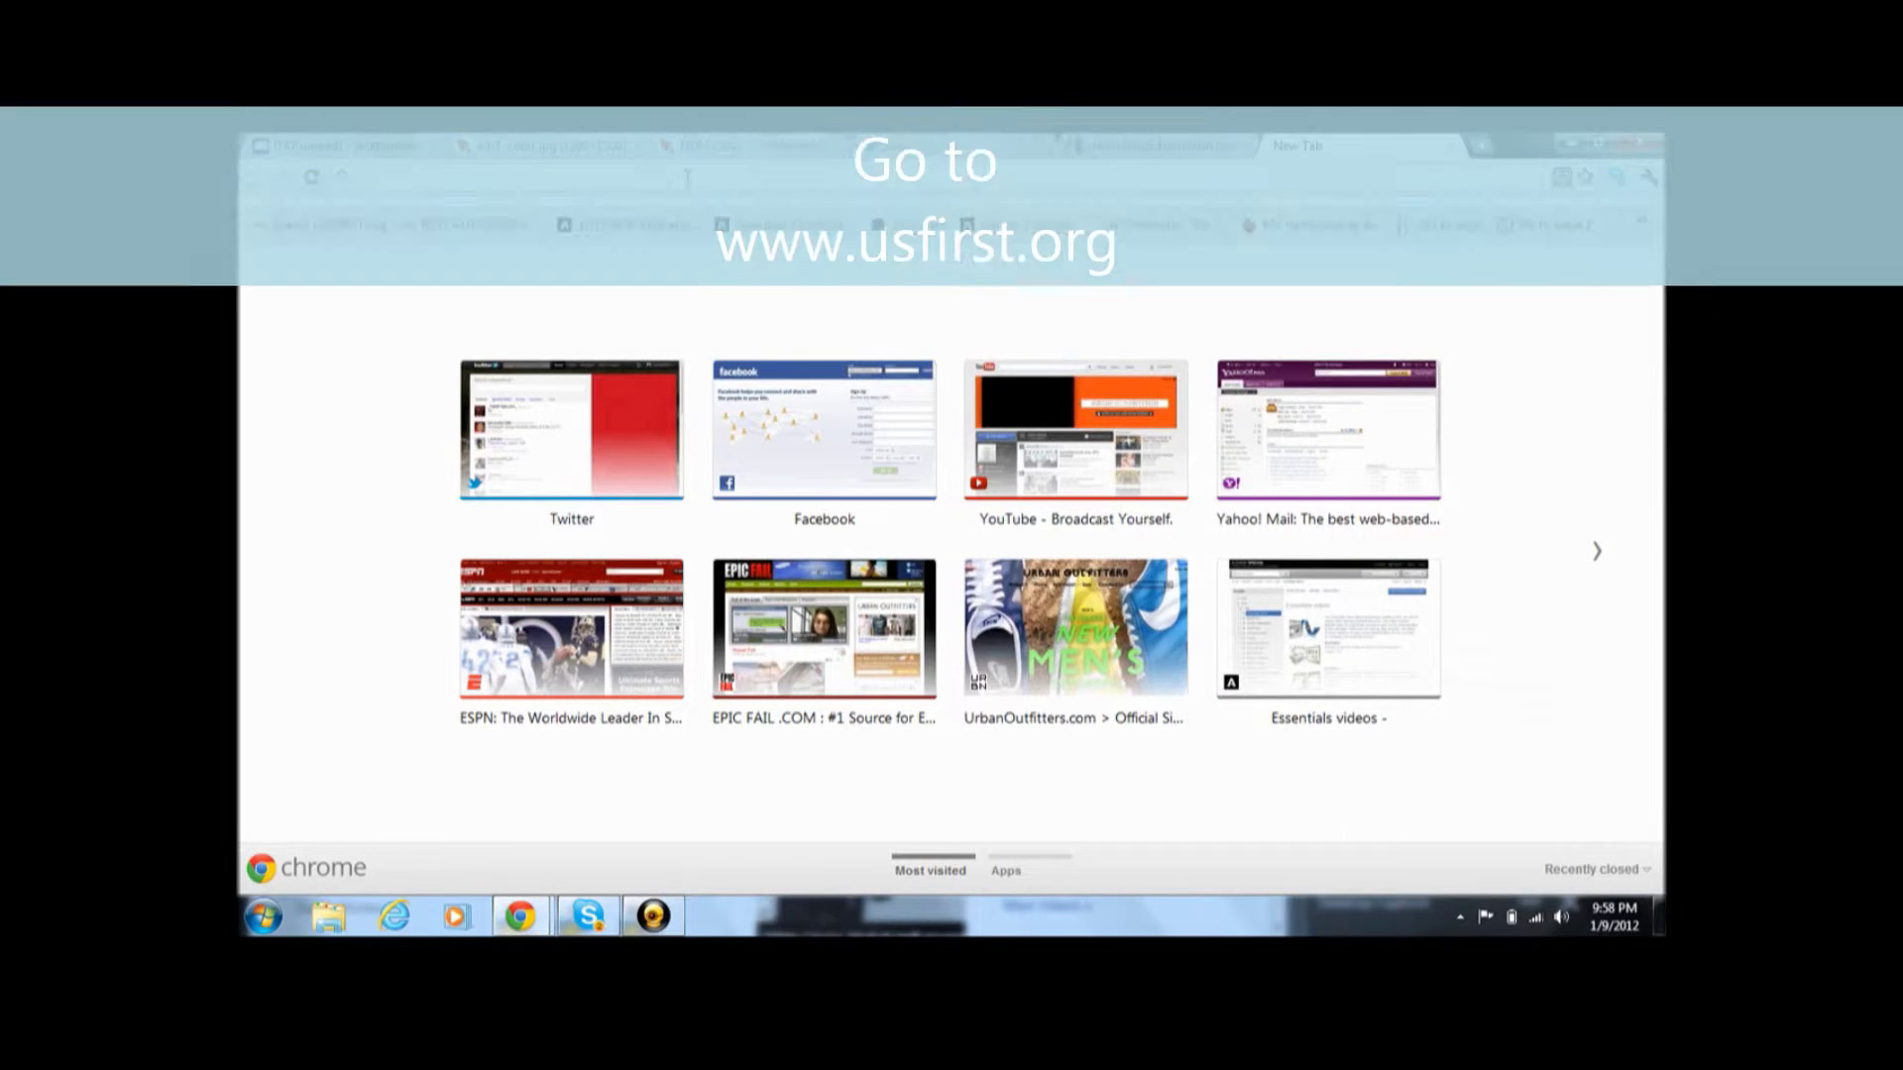
type("USfirst.org")
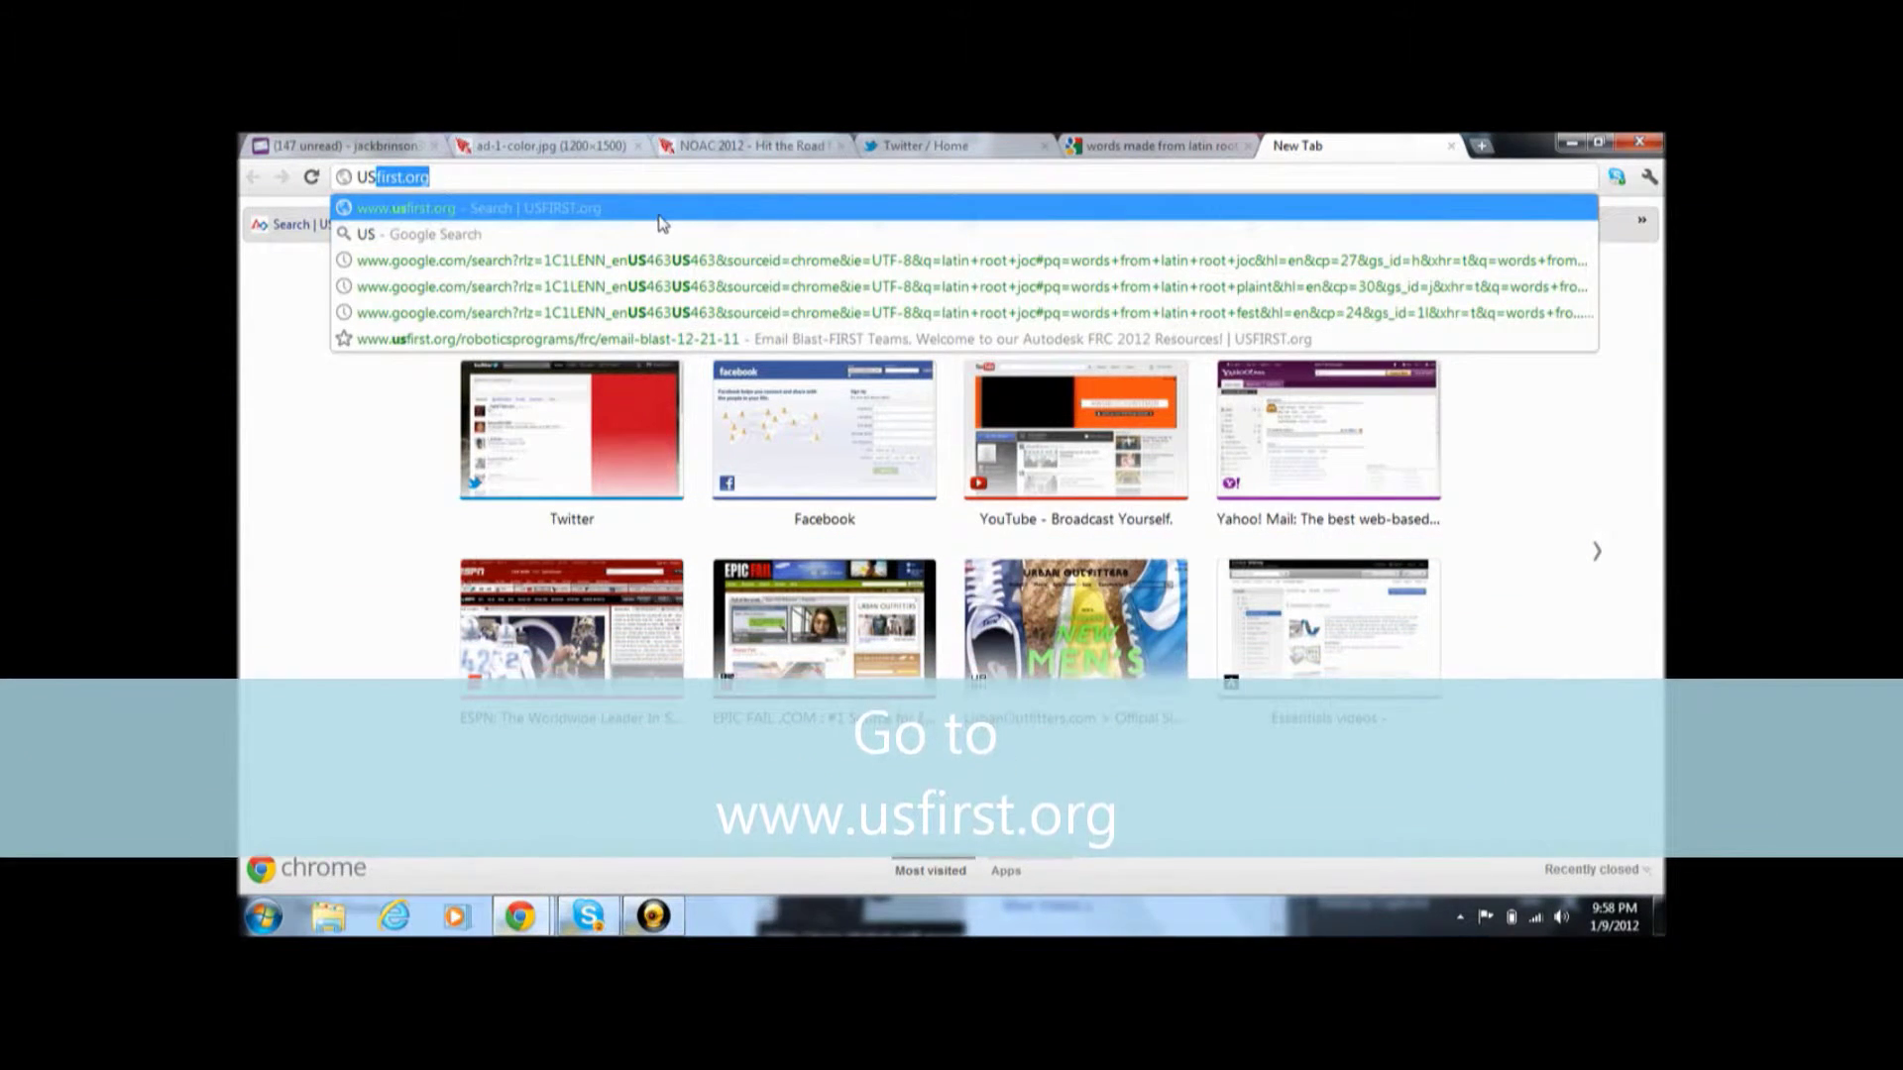
key("Return")
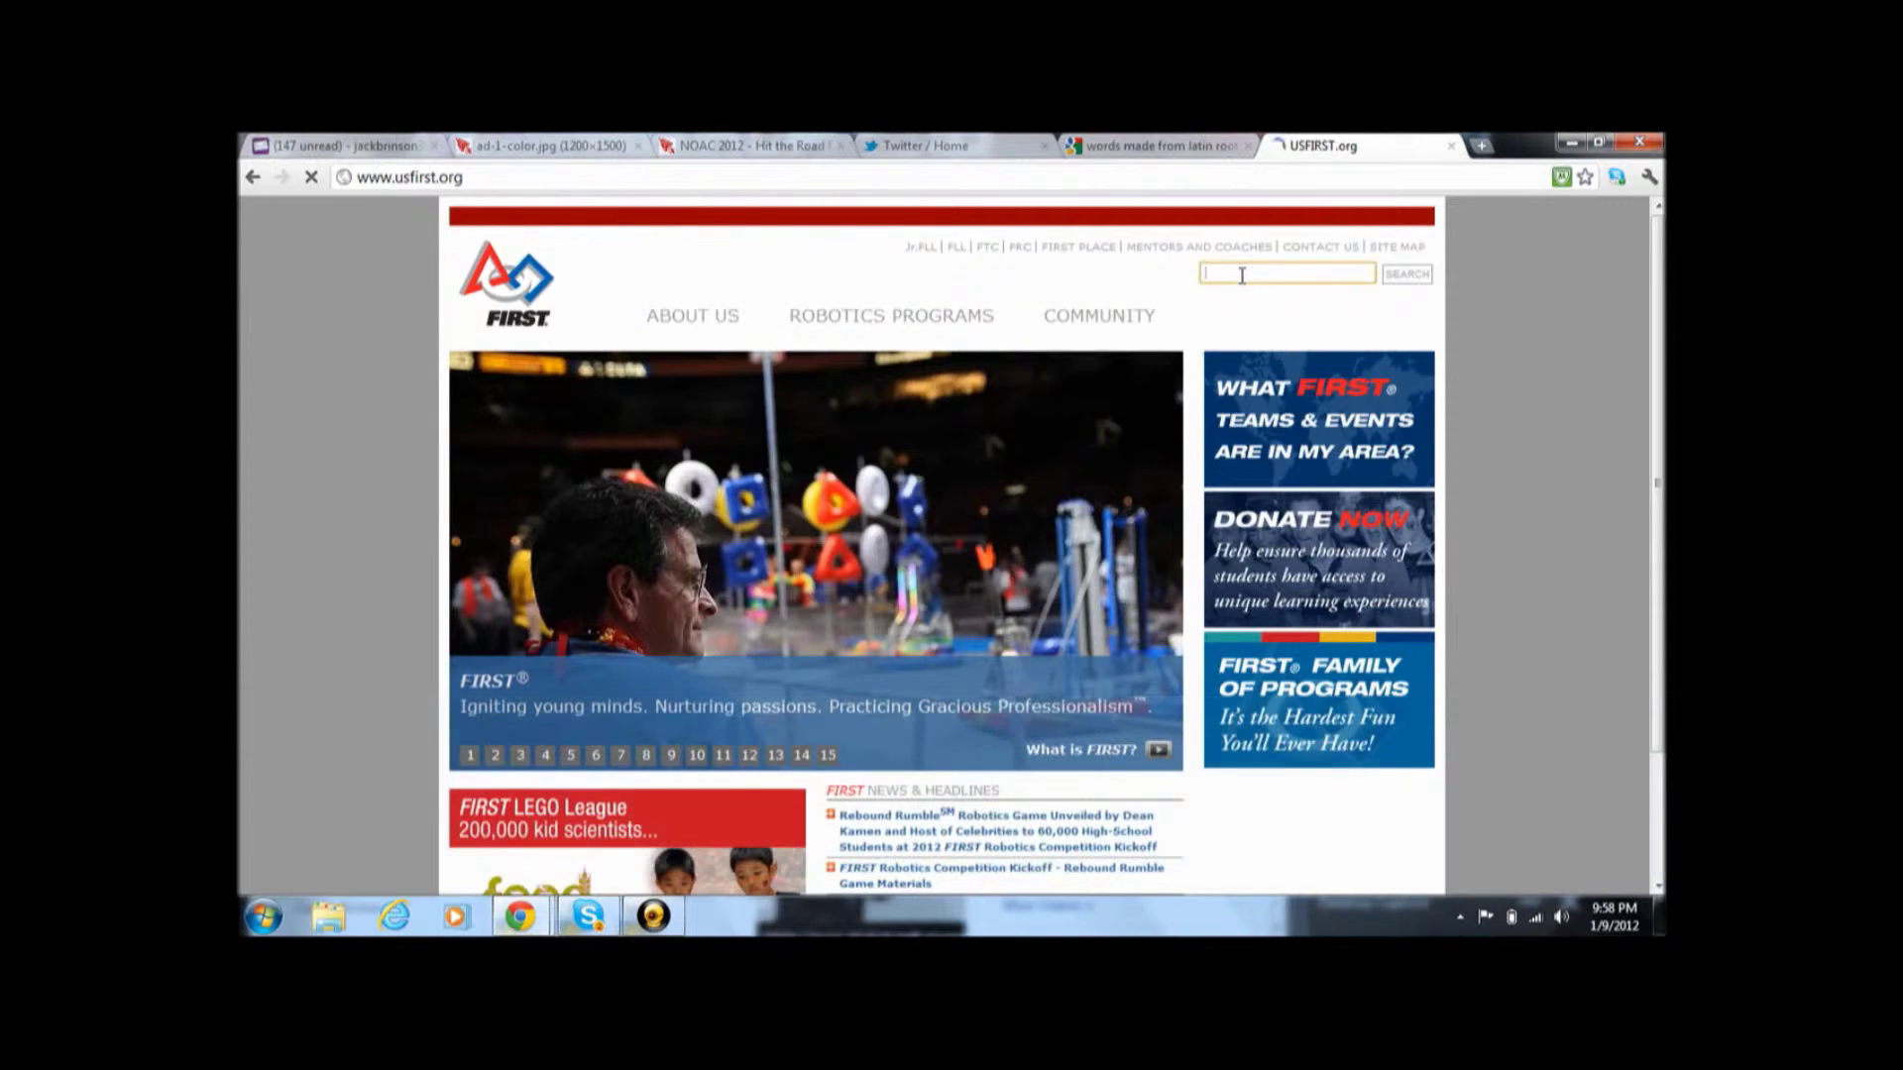
Step: Search the FIRST site for autodesk and open the result "Email Blast-FIRST Teams, Welcome to our Autodesk FRC 2012 Resources!"
left_click(1241, 273)
type("autod")
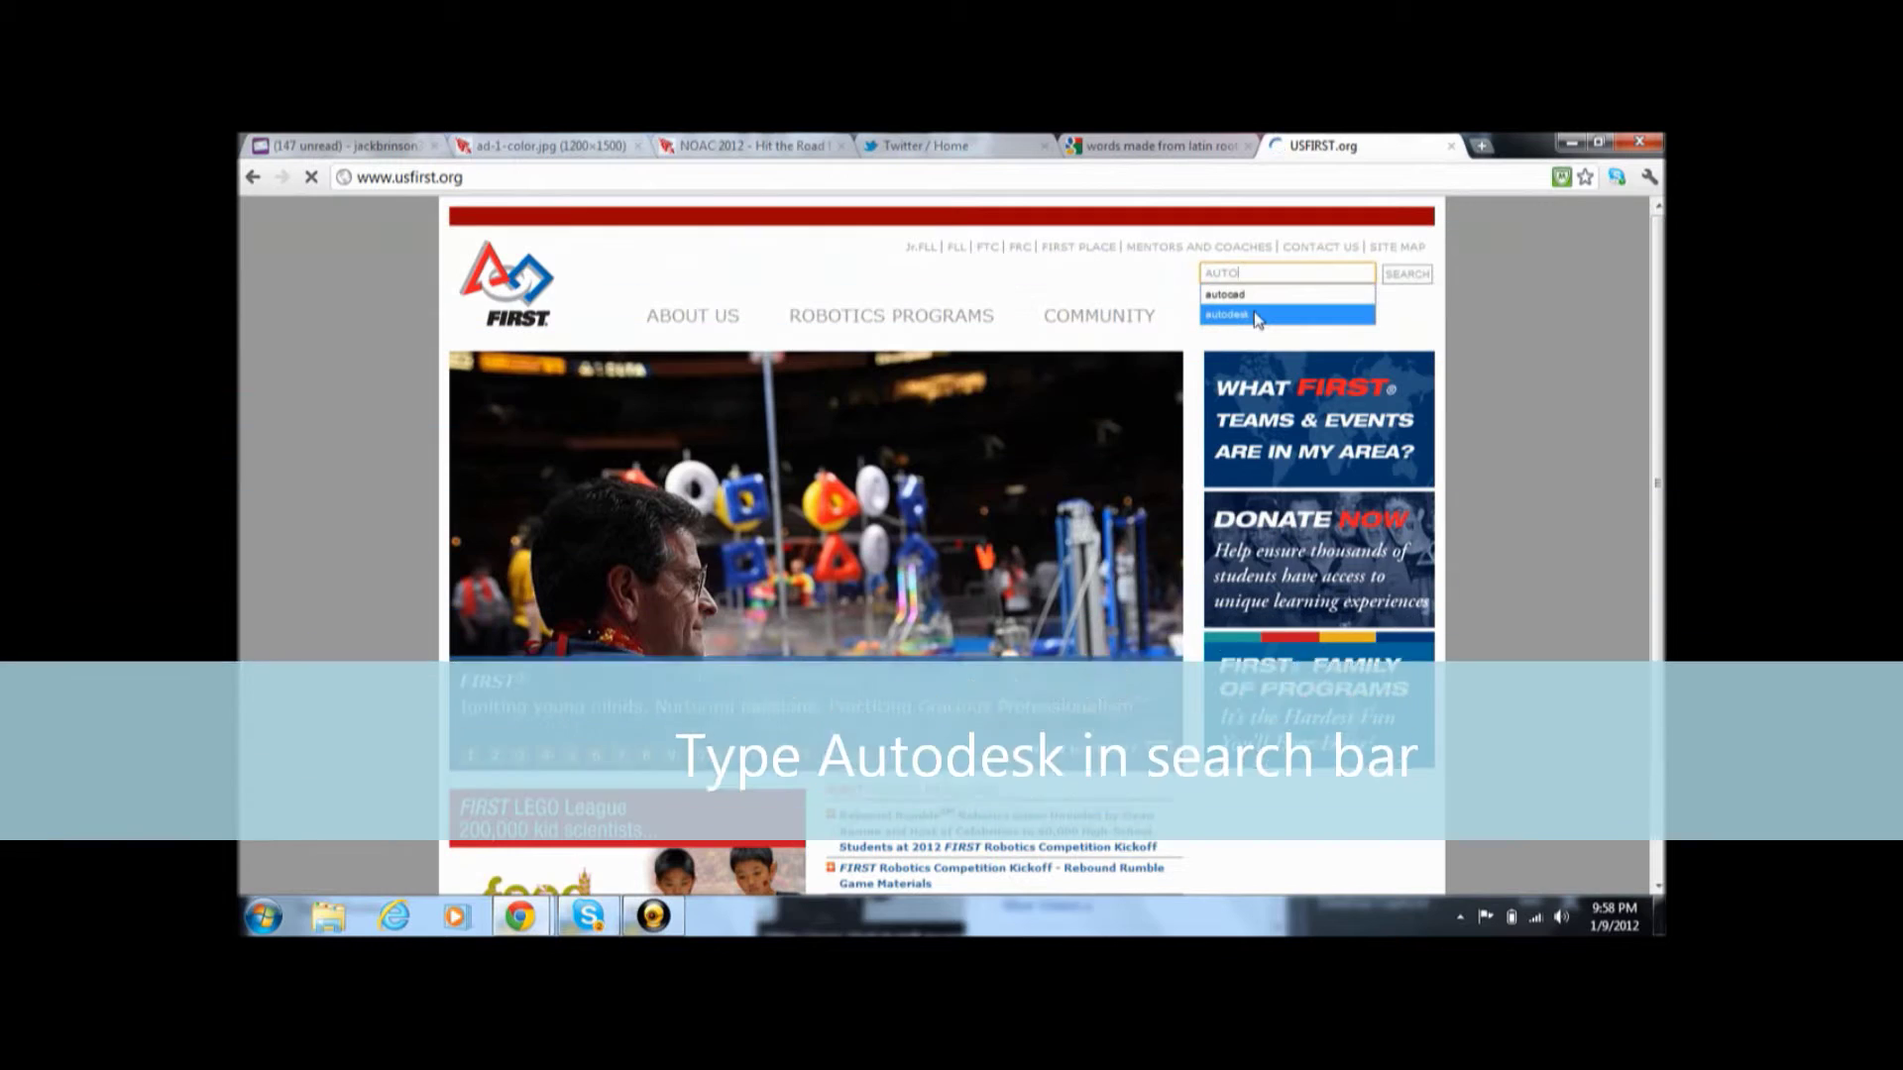
left_click(1259, 318)
left_click(1406, 275)
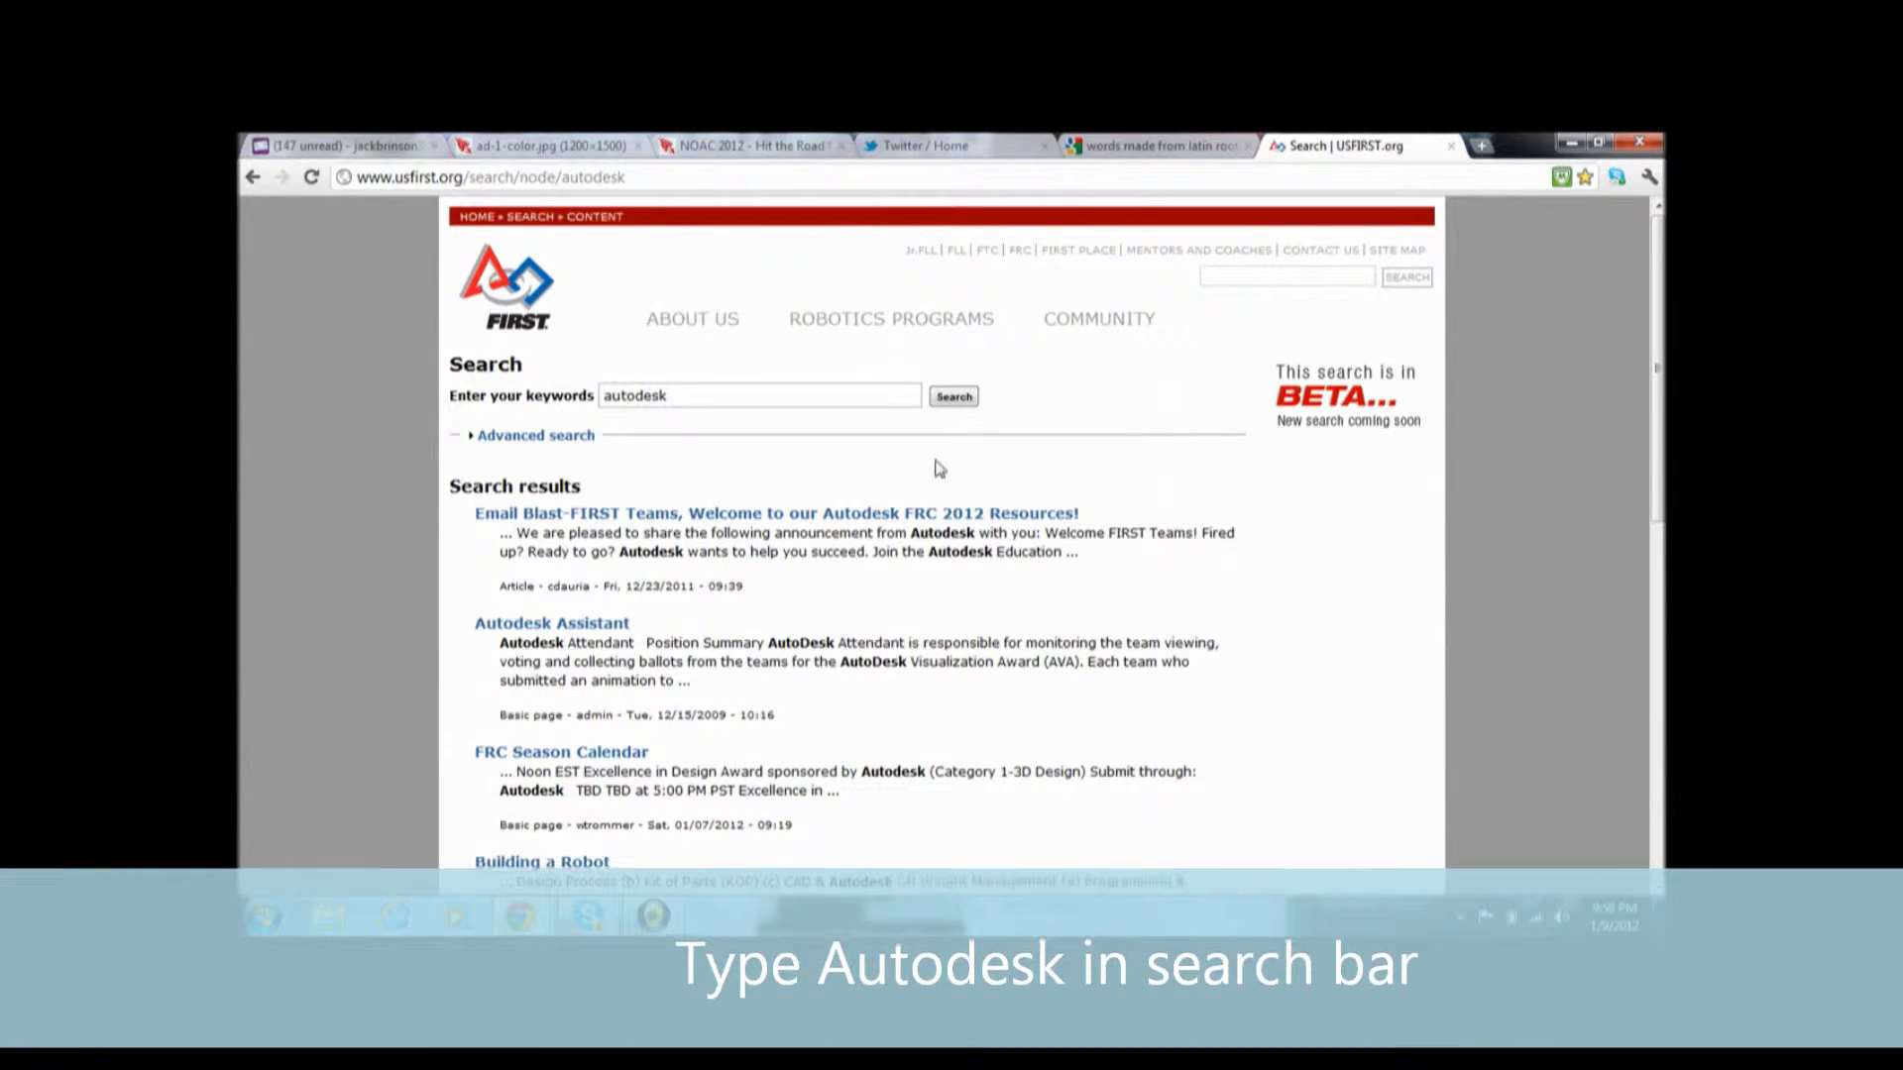
left_click(922, 514)
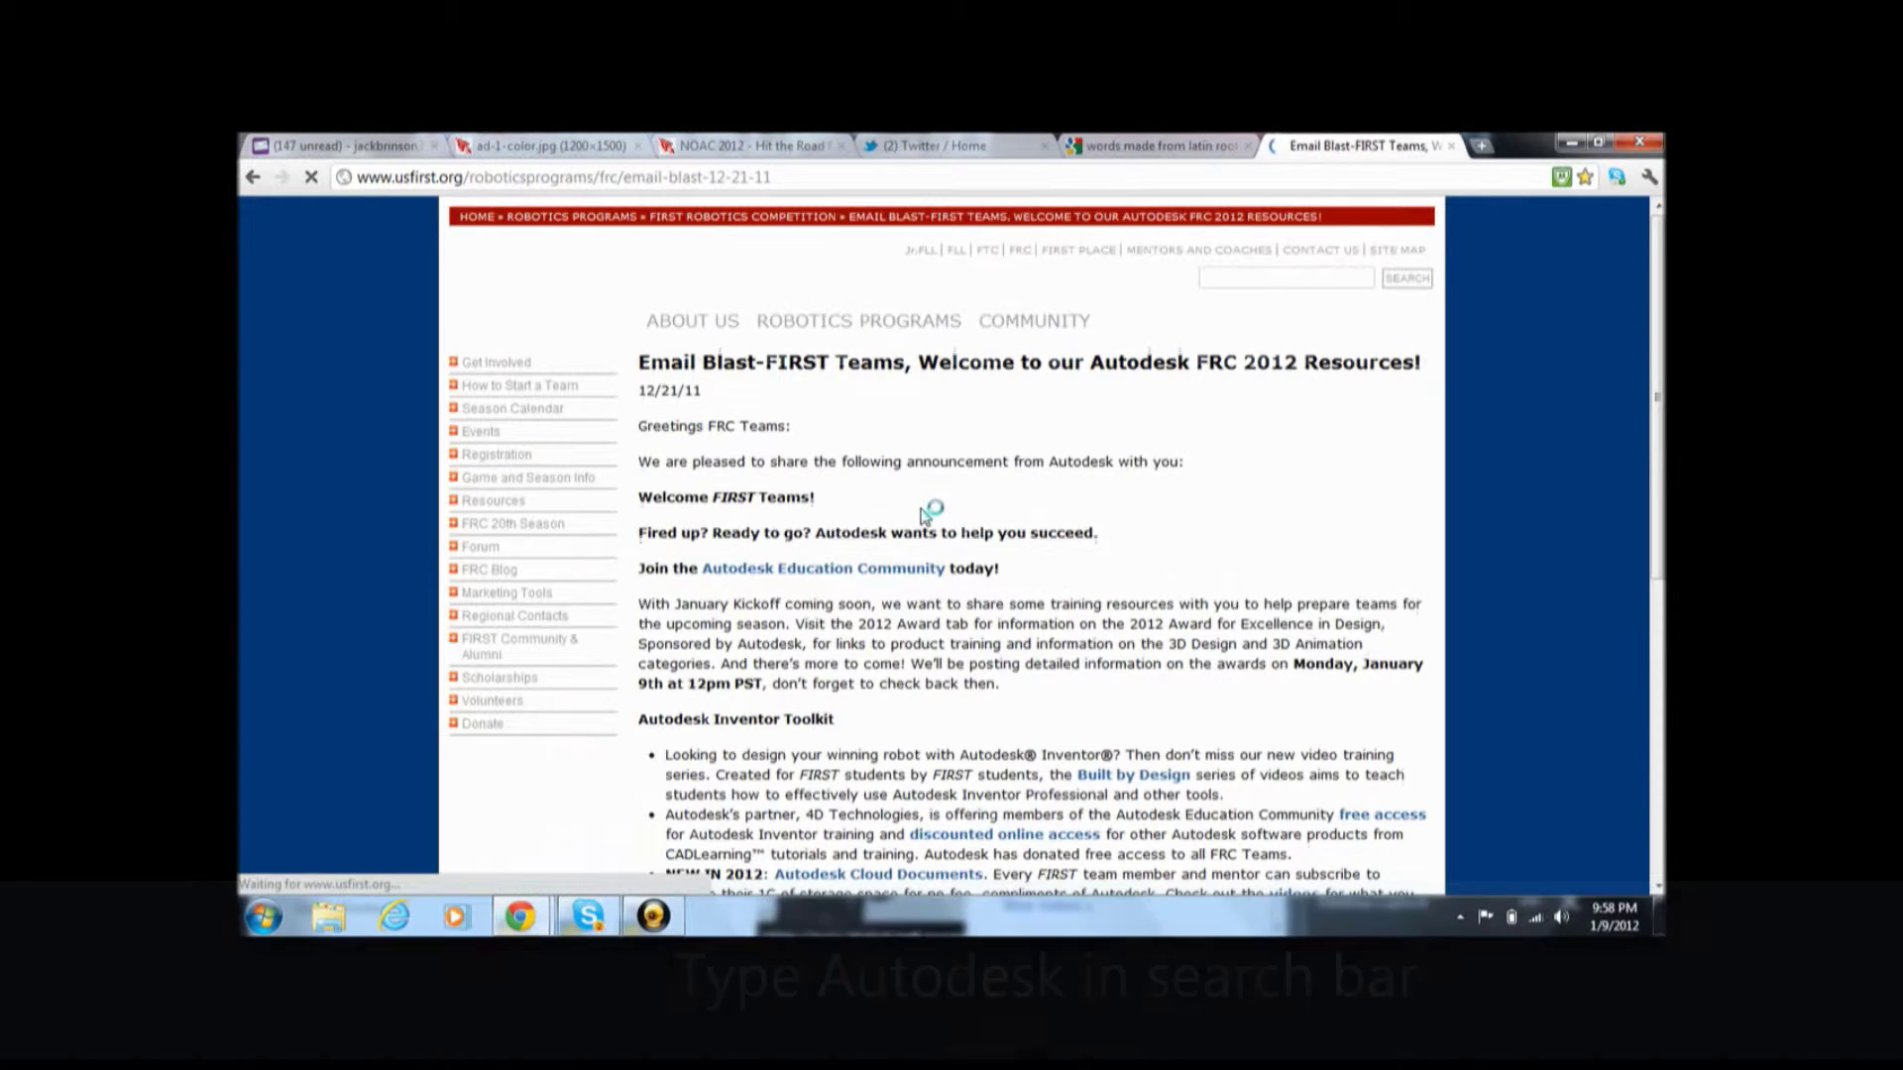
Step: Follow the "discounted online access" link under Autodesk Inventor Toolkit and reload the CADLearning page
scroll(1657, 395, "down", 3)
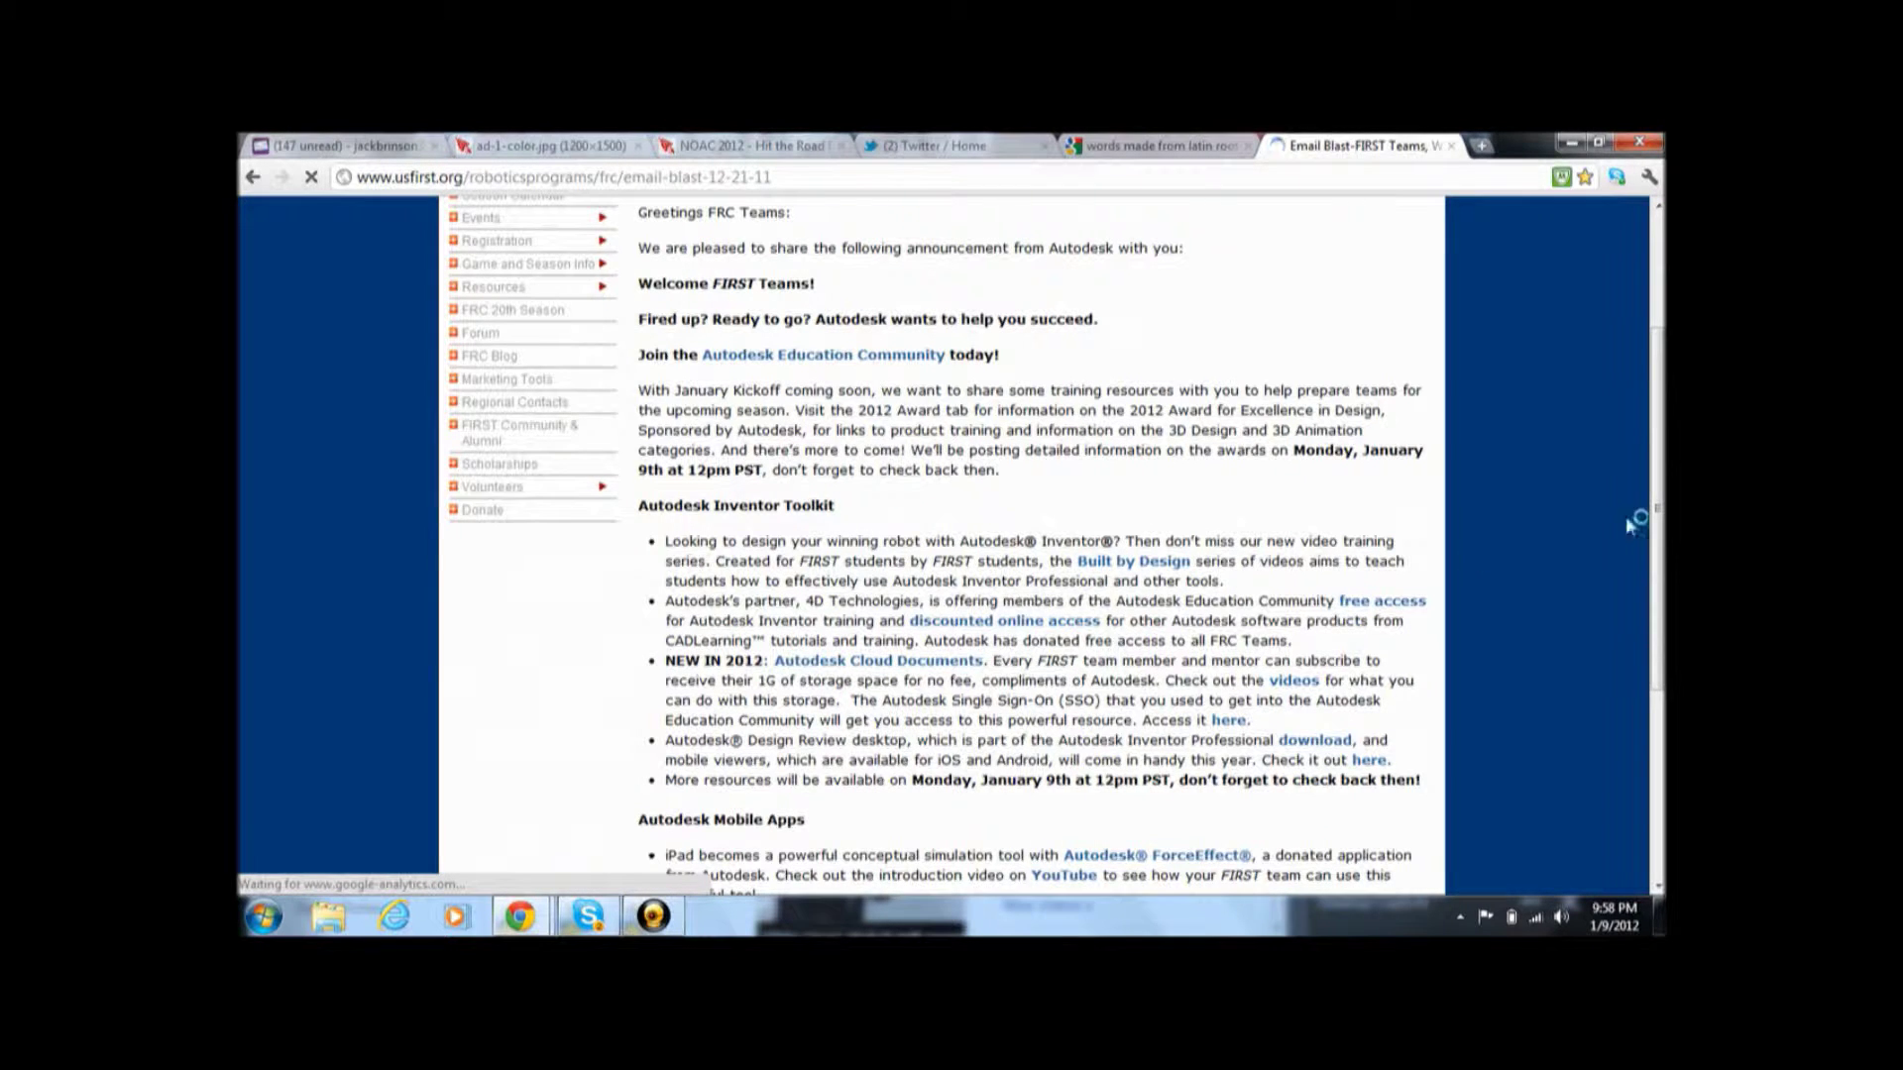
scroll(1658, 526, "down", 1)
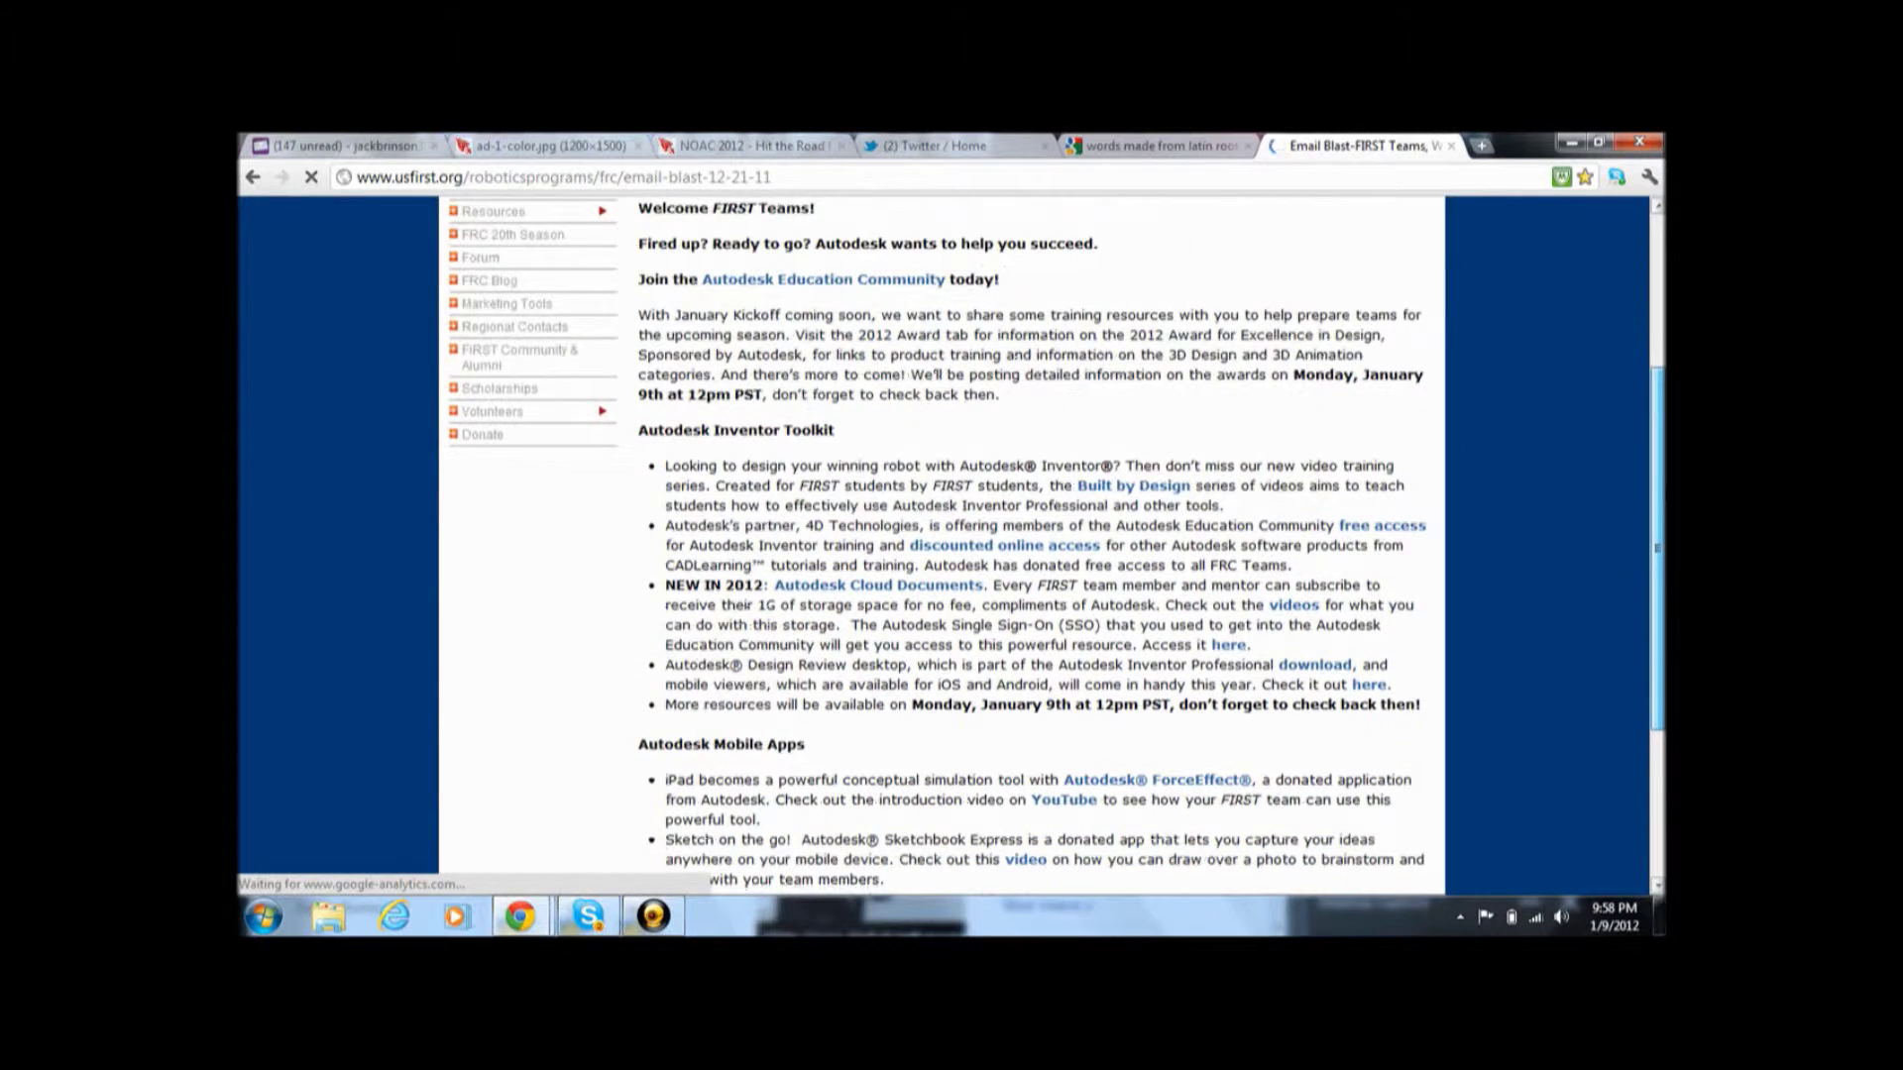
scroll(1657, 545, "down", 1)
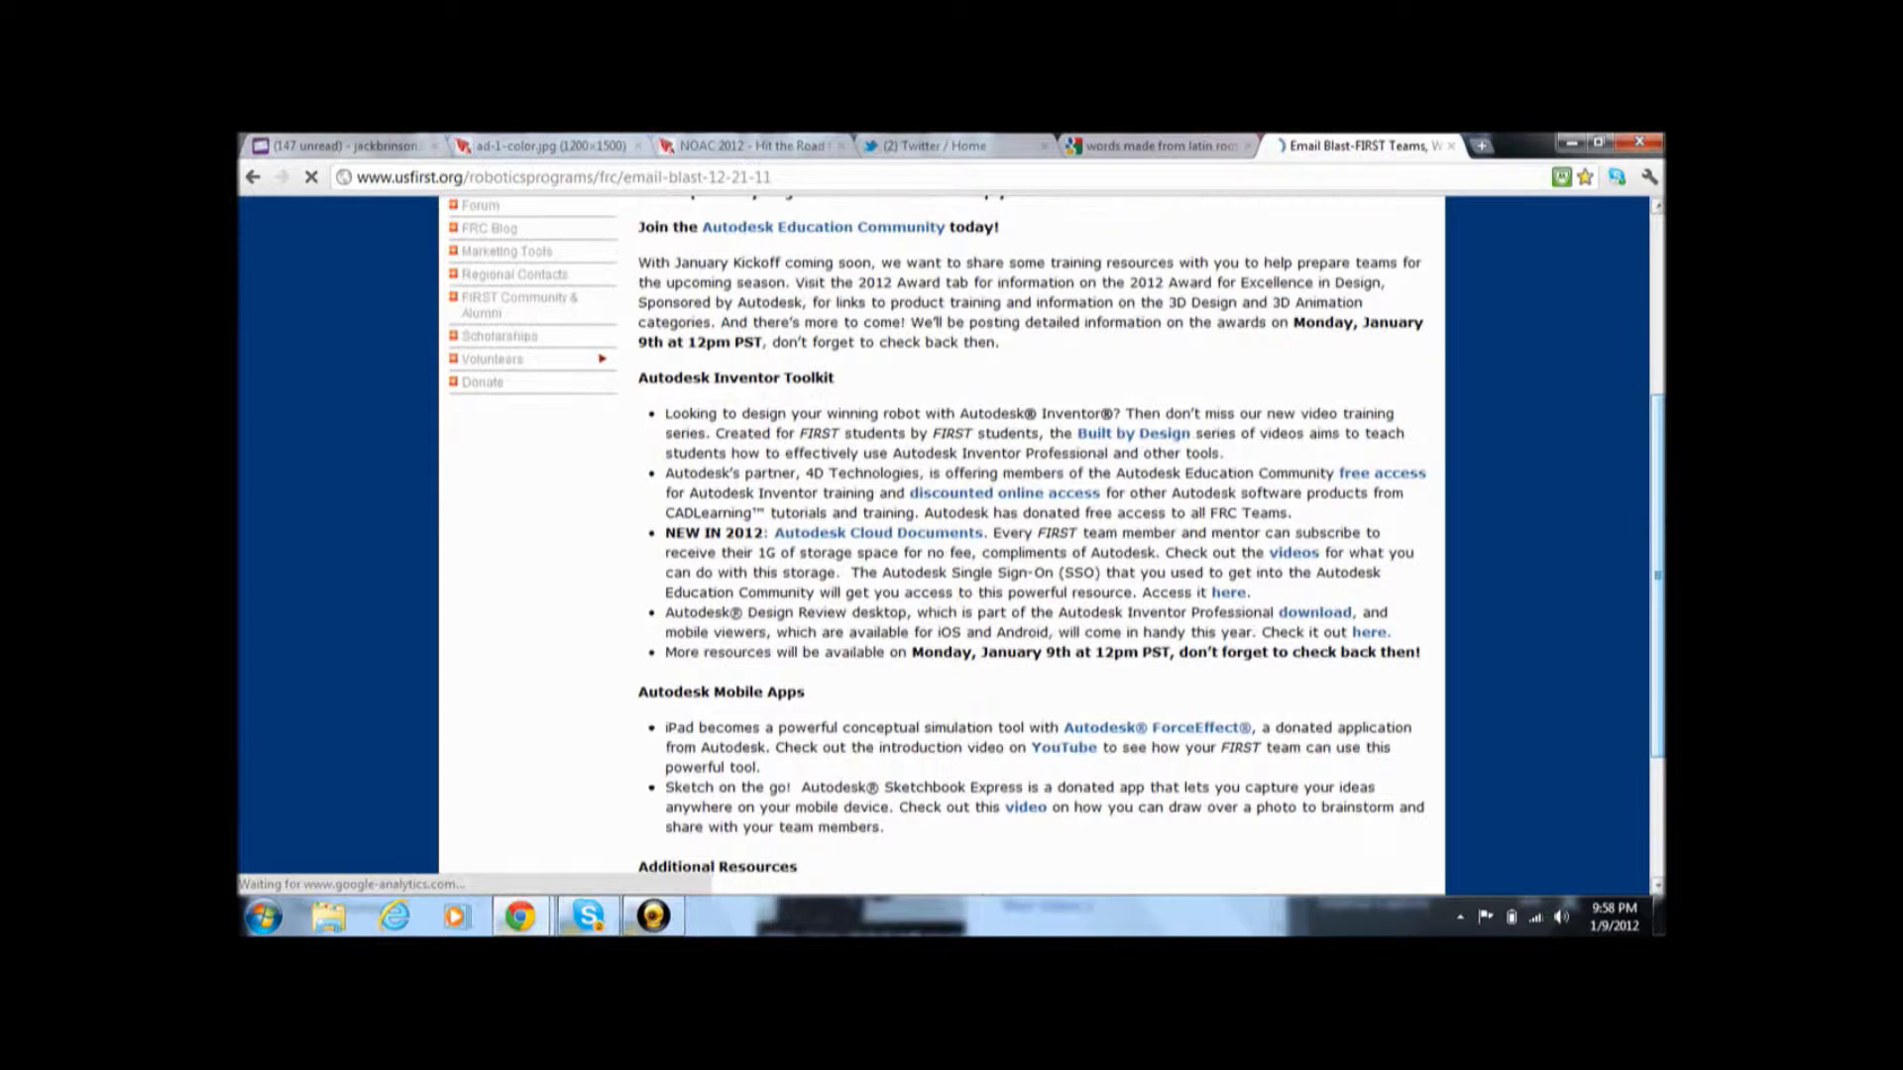
left_click(1086, 498)
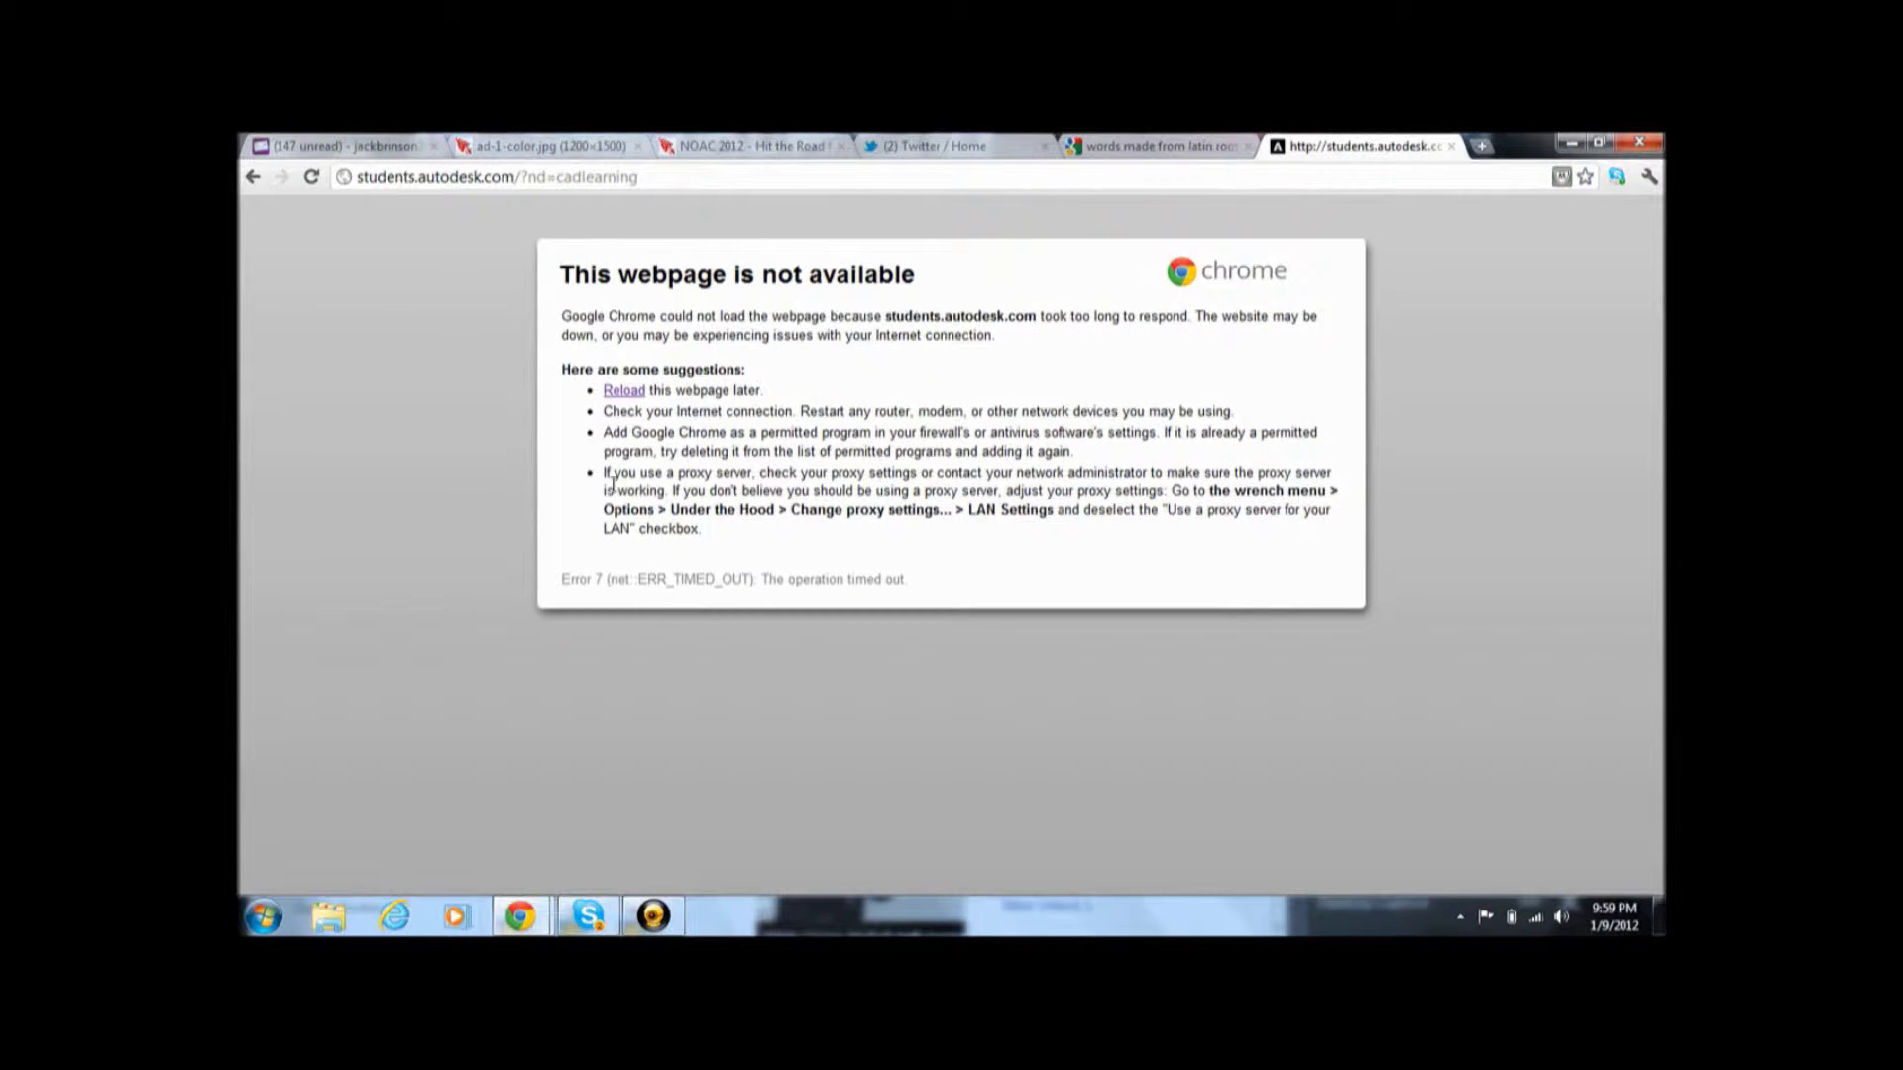
left_click(625, 391)
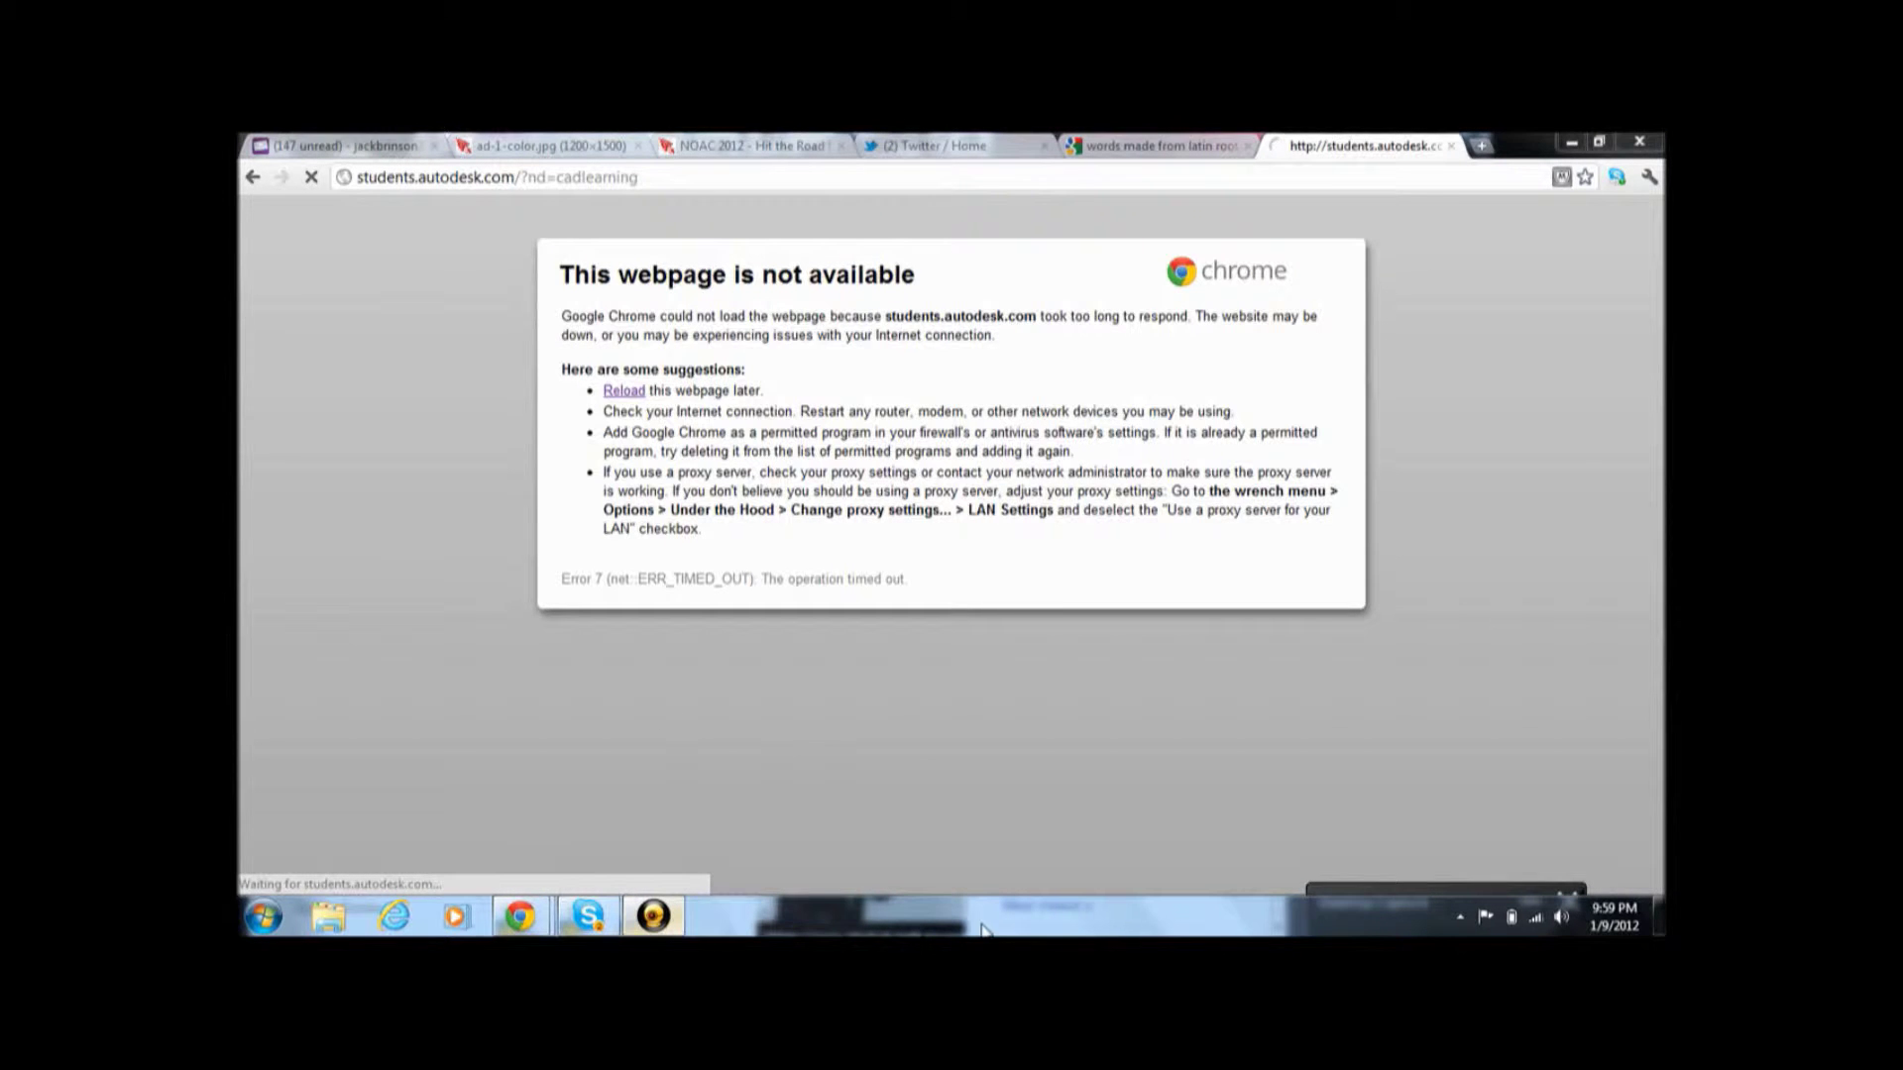
mouse_move(1326, 895)
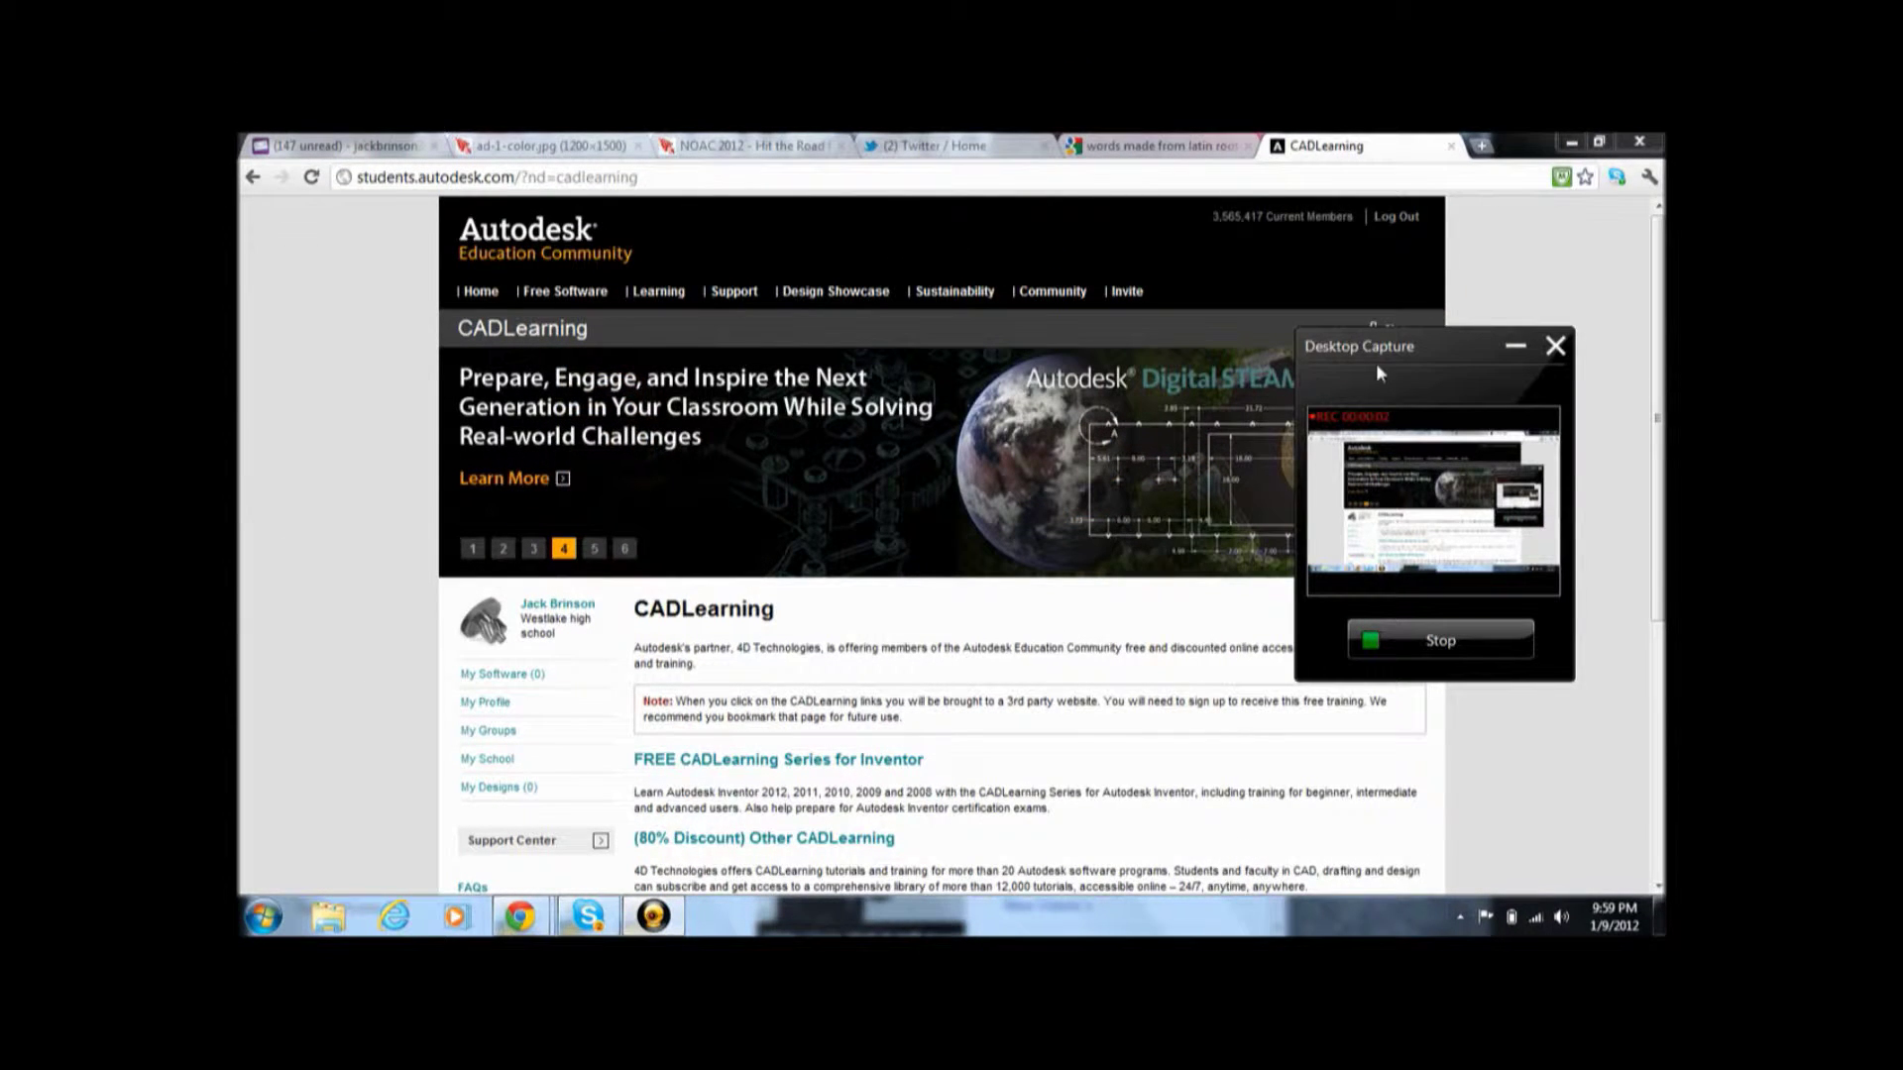
Step: Go to the Free Software download center of the Autodesk Education Community
left_click_drag(1384, 351, 1485, 525)
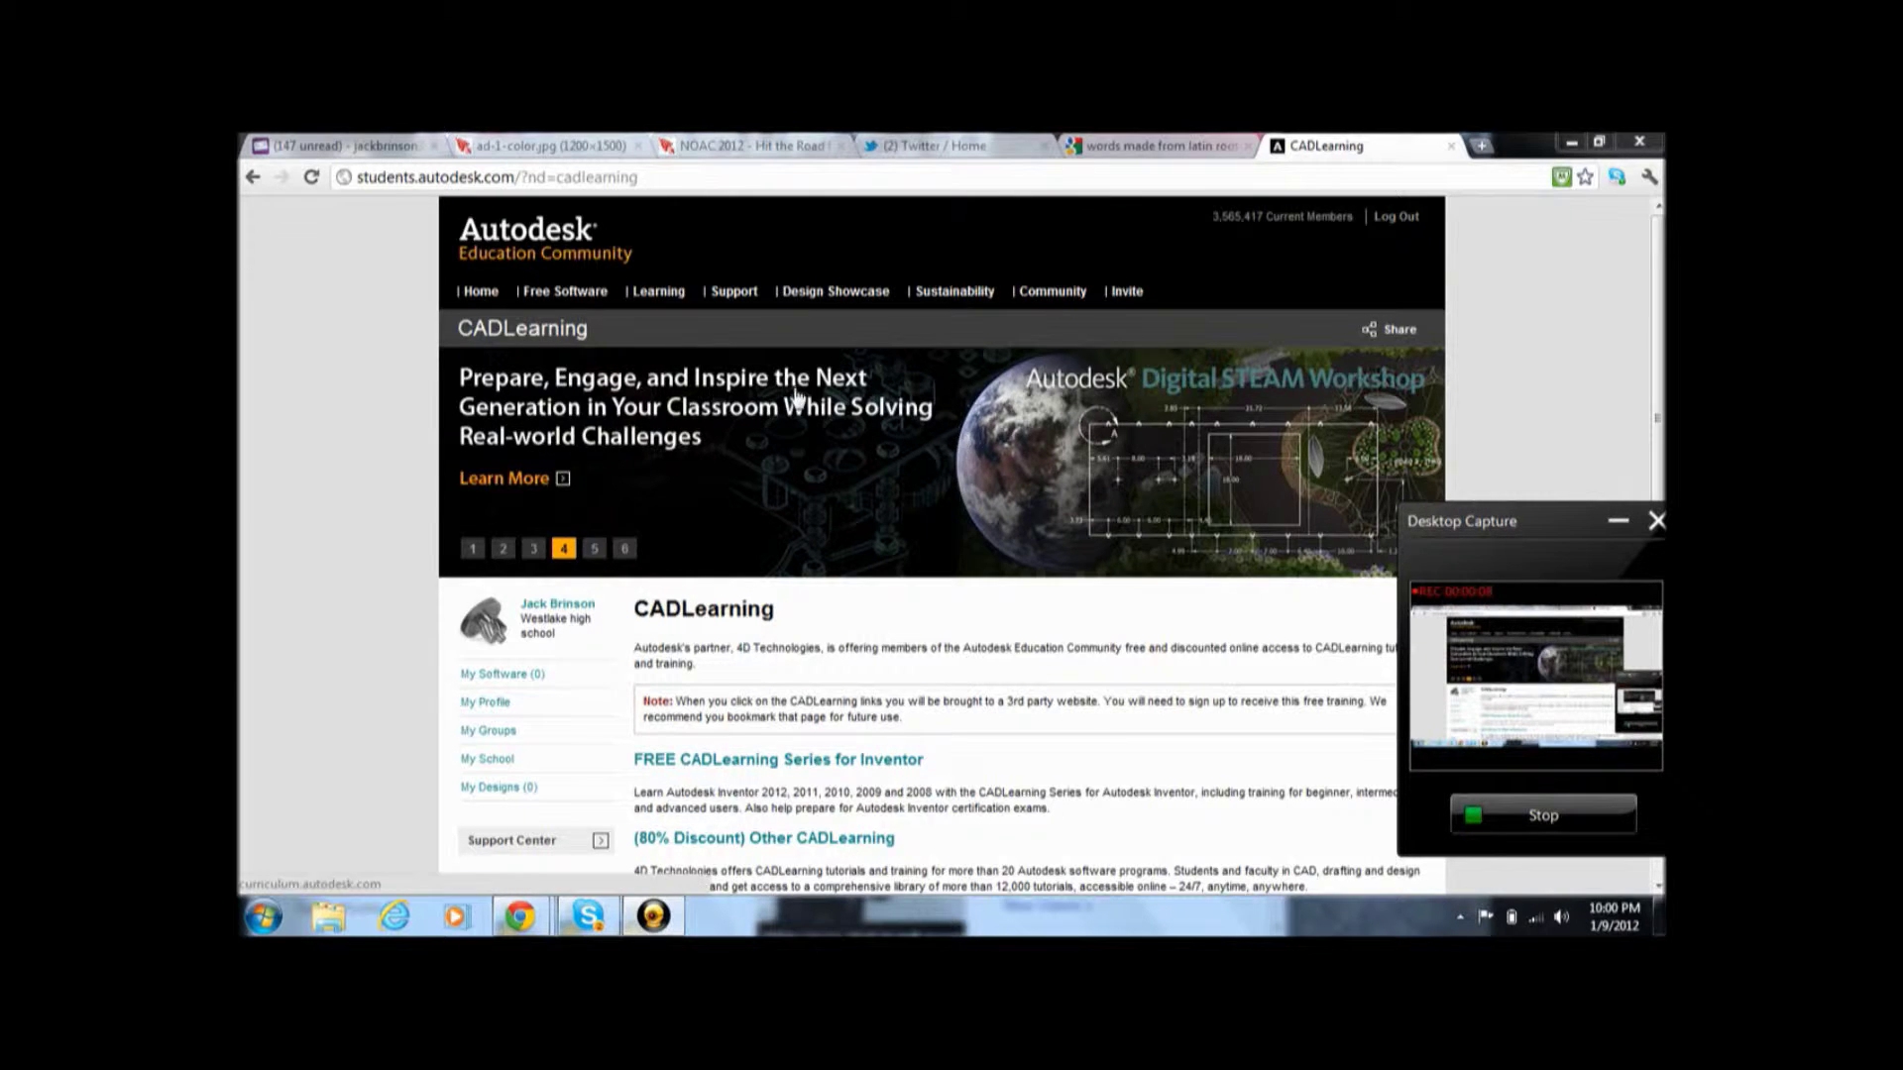
left_click(567, 294)
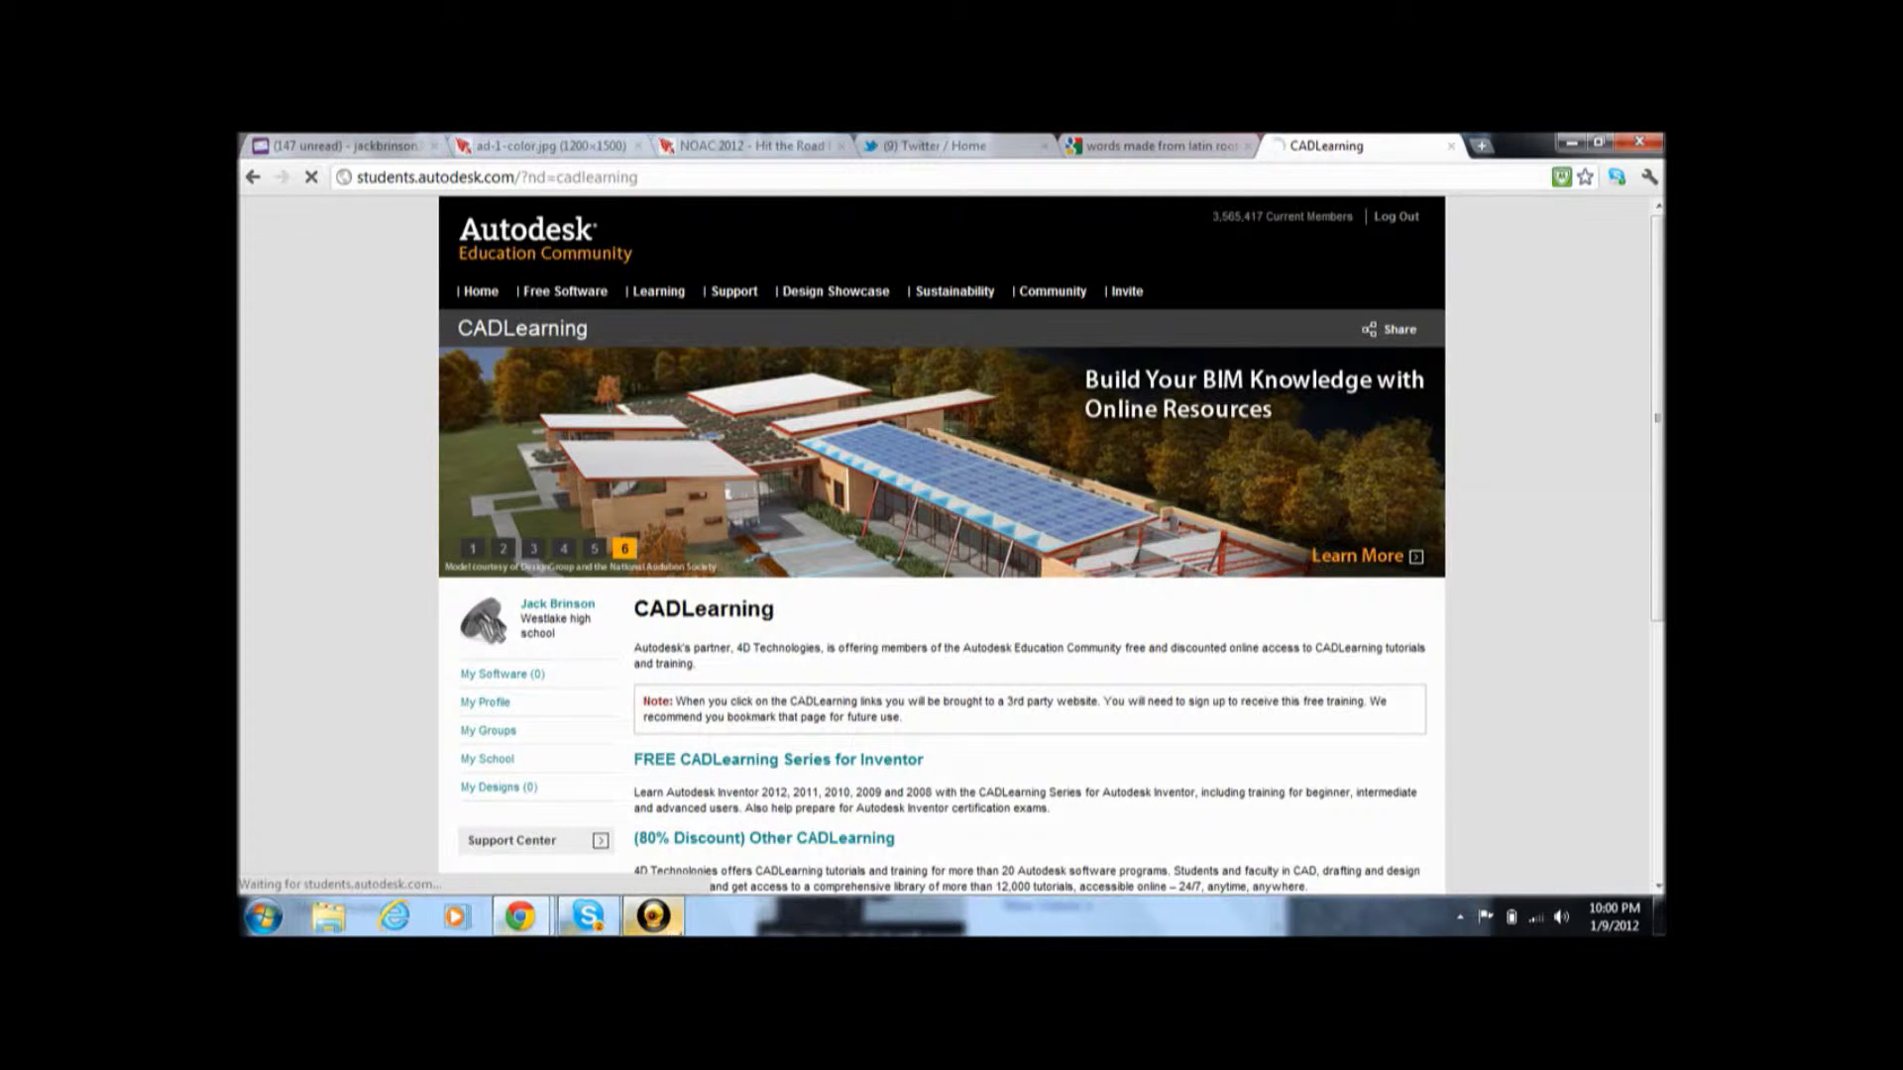
mouse_move(654, 926)
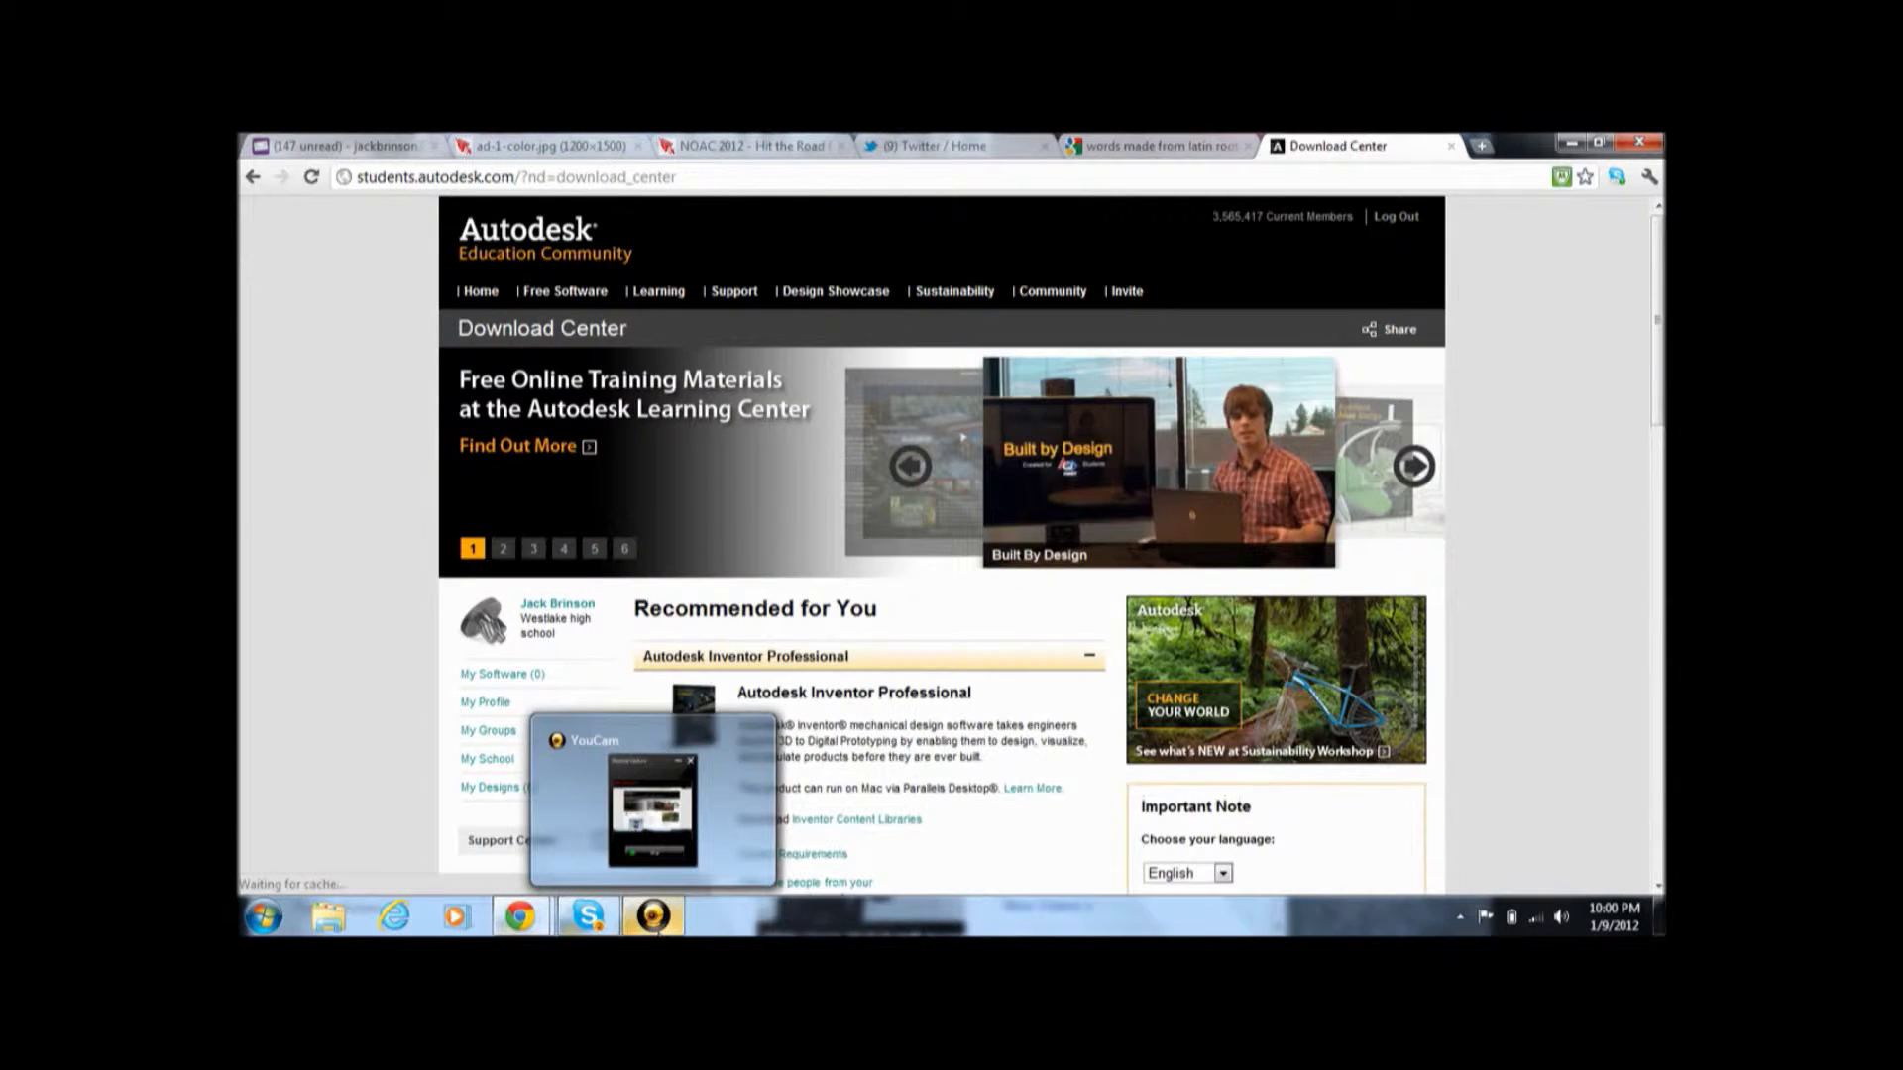
Step: Set the Autodesk Inventor Professional download to version 2012 and language English
scroll(1529, 394, "down", 5)
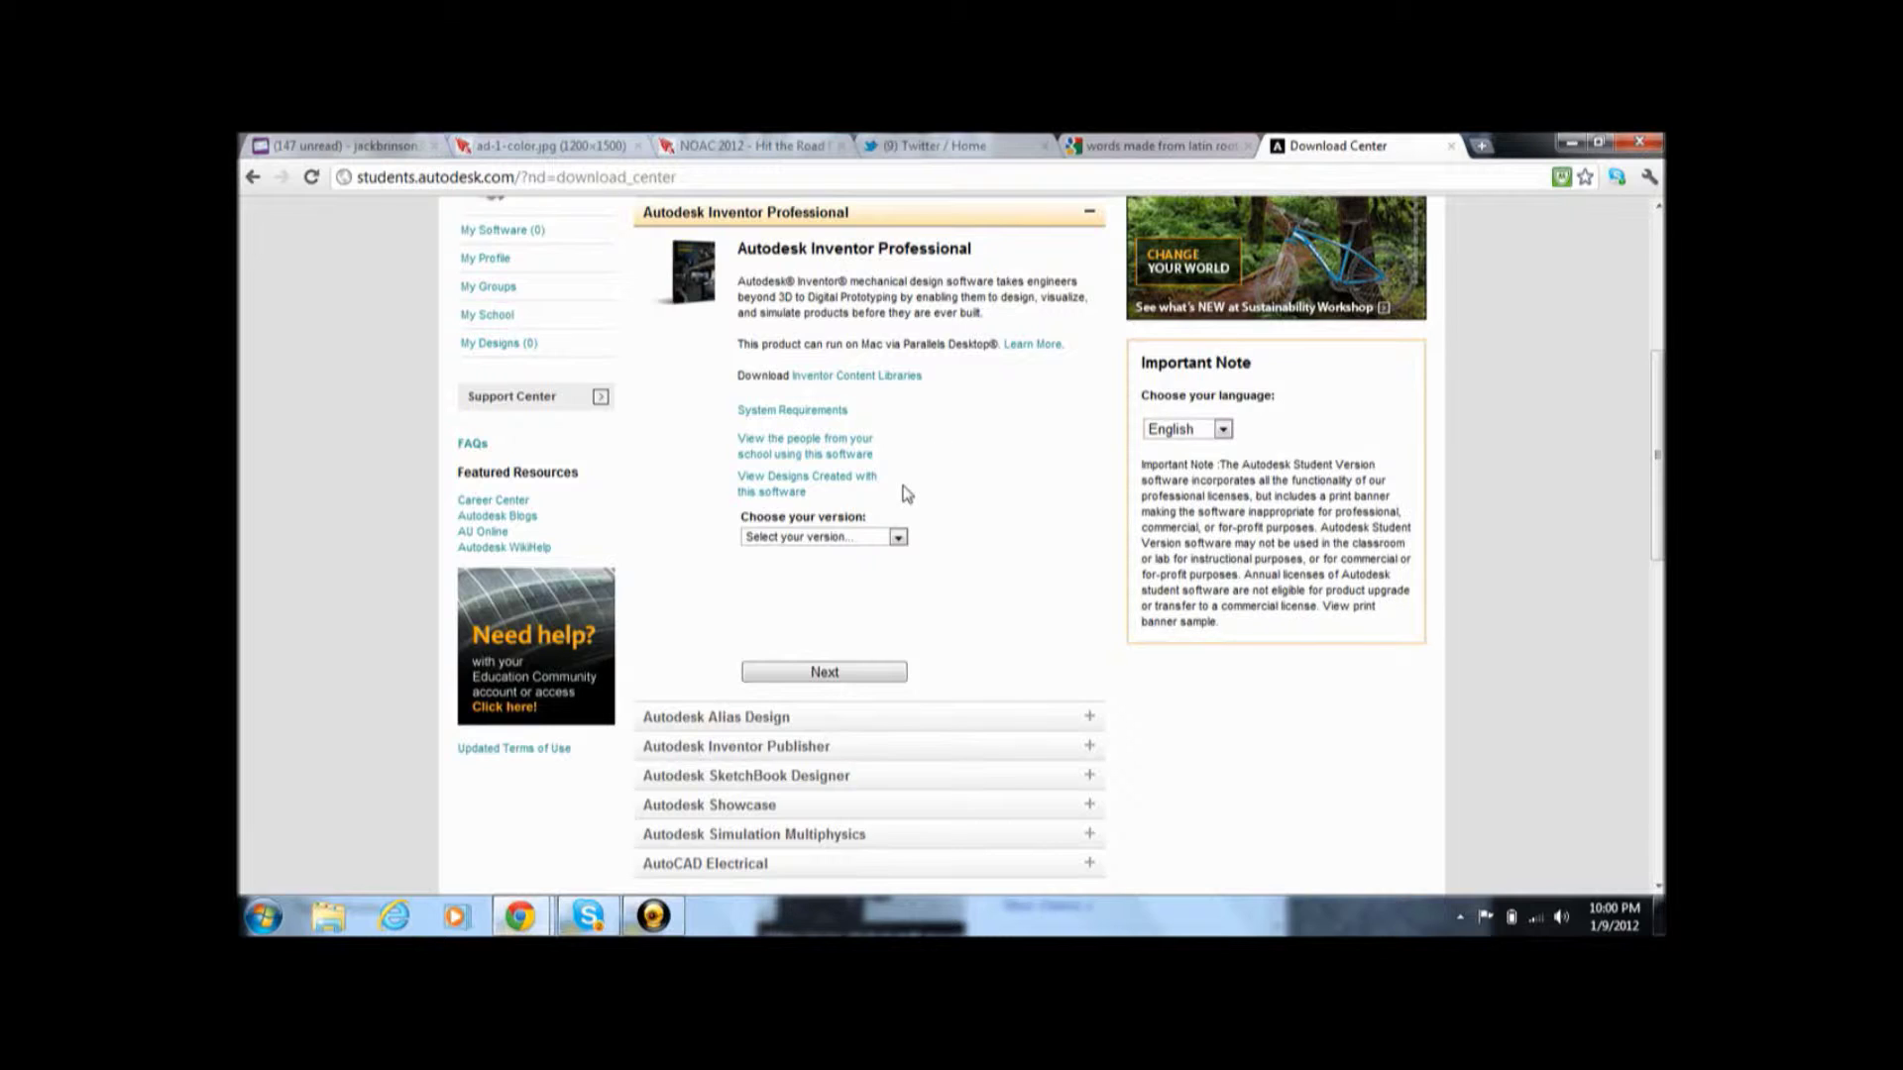
left_click(897, 539)
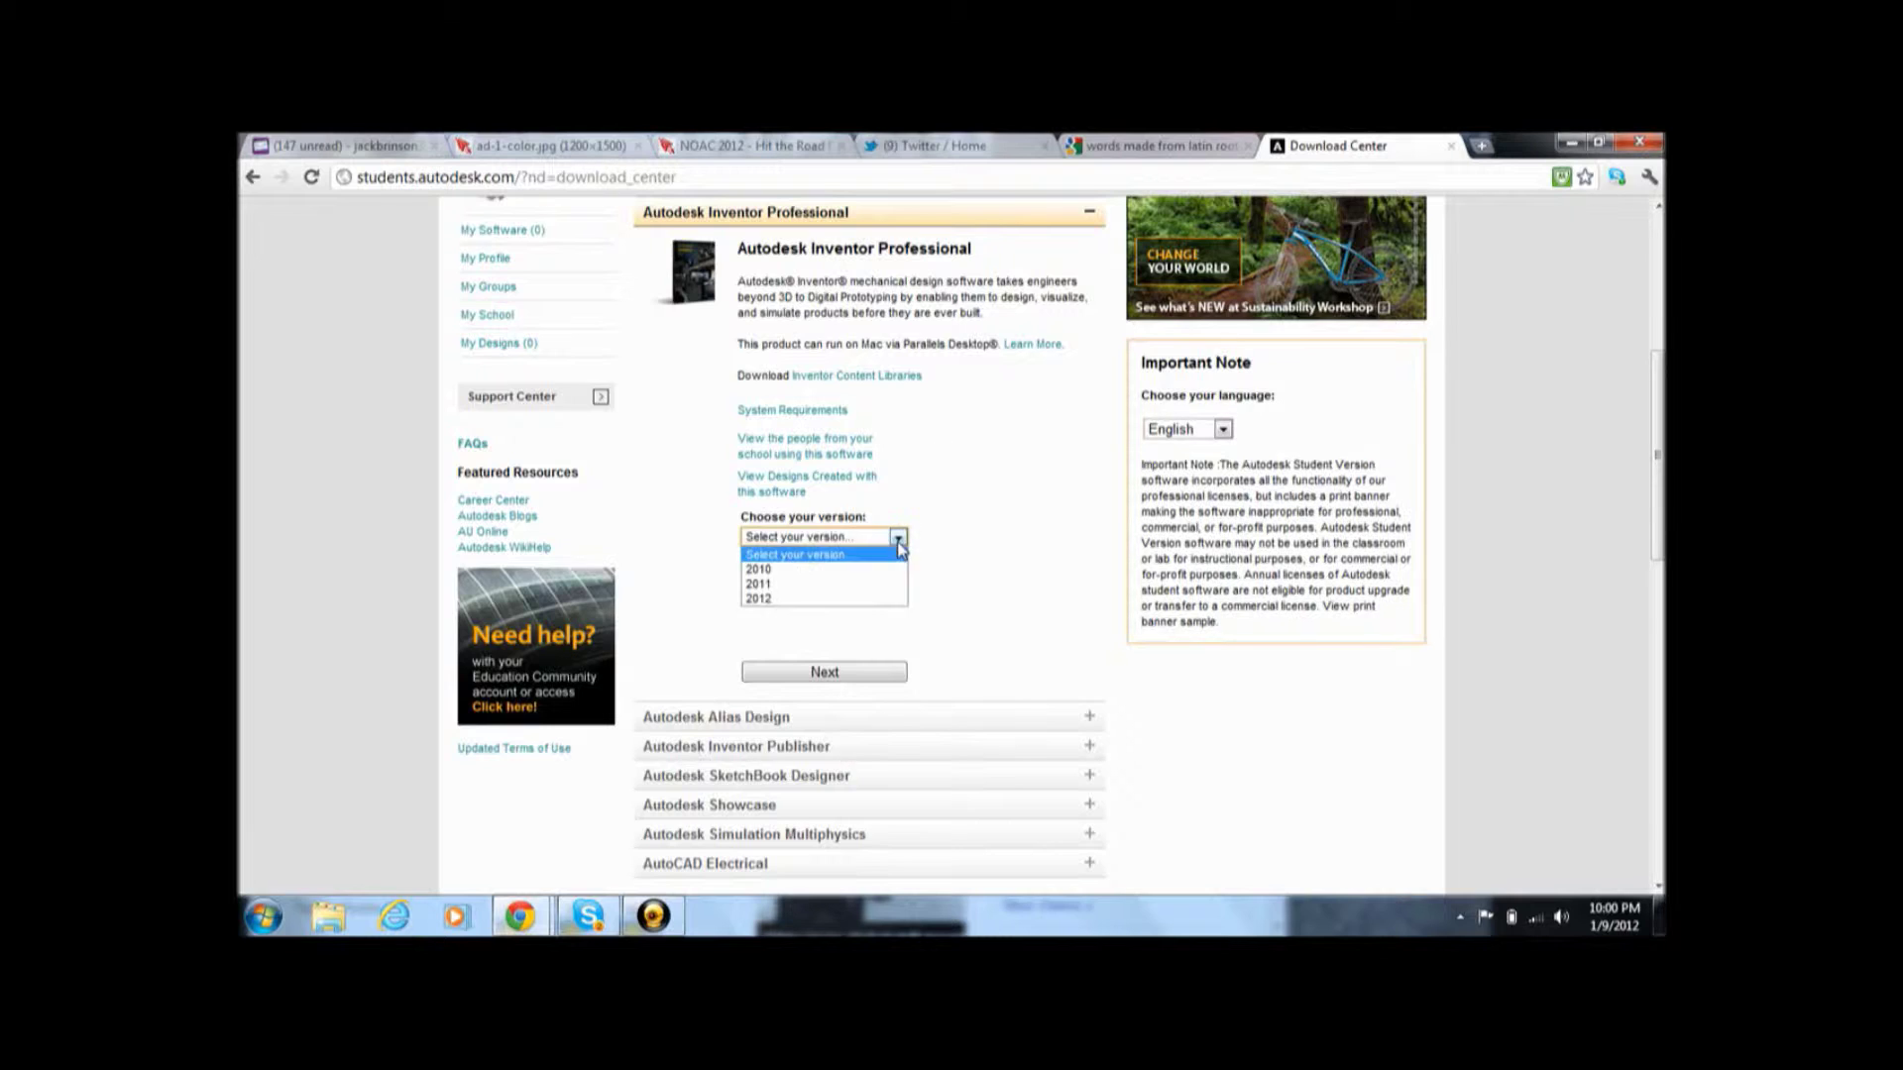
left_click(859, 599)
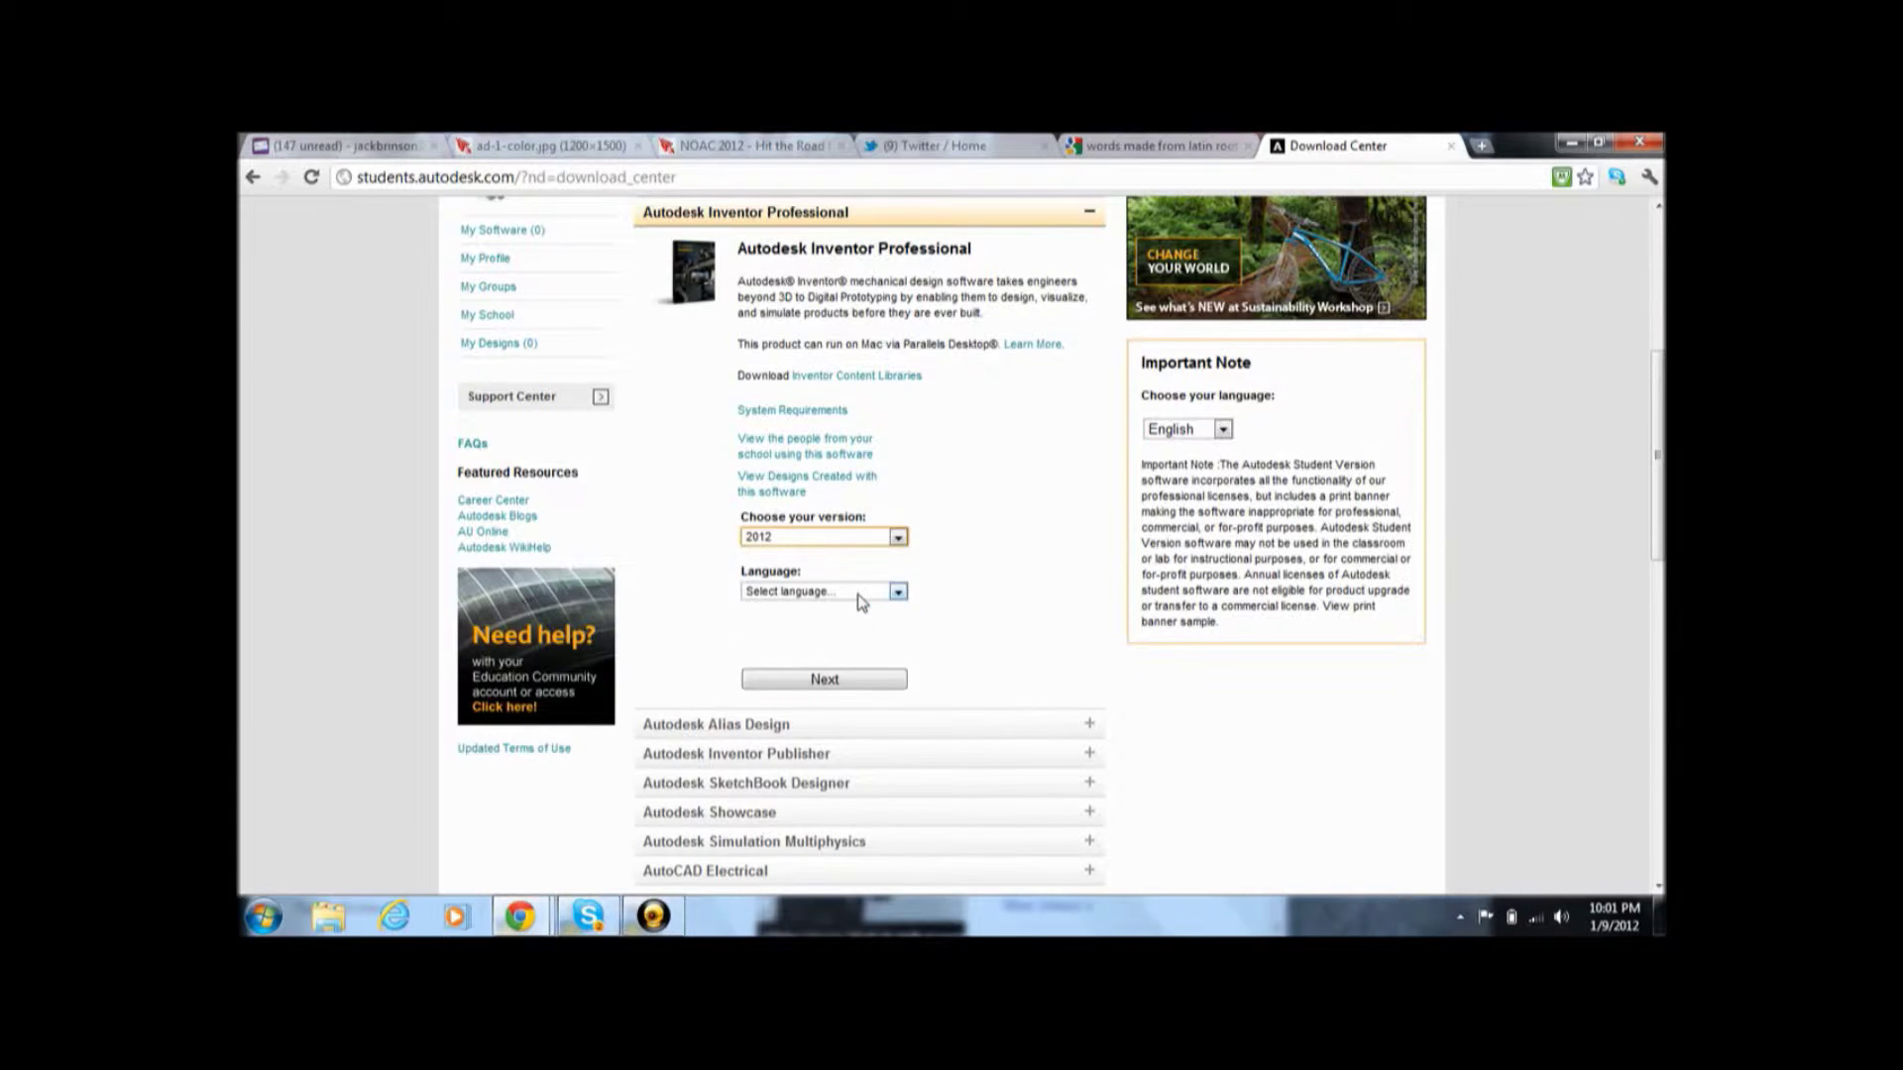
left_click(891, 596)
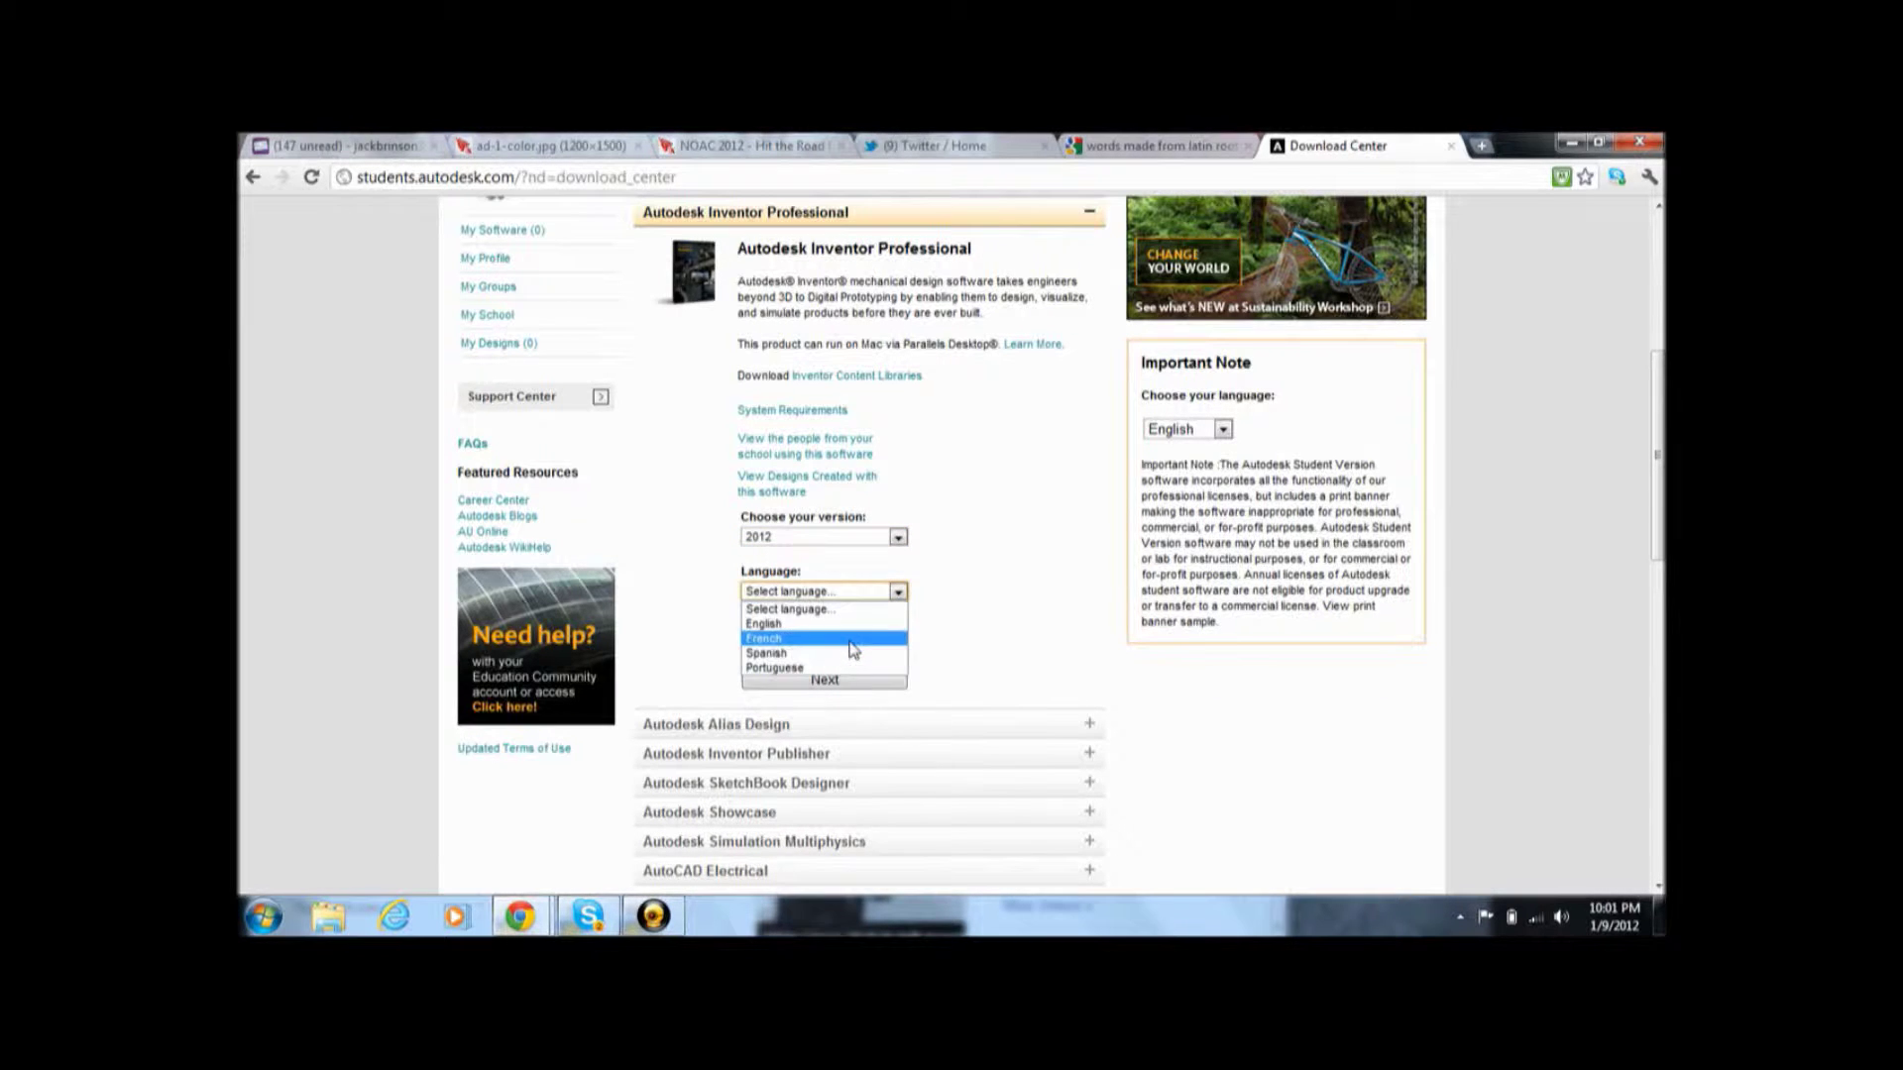
left_click(861, 625)
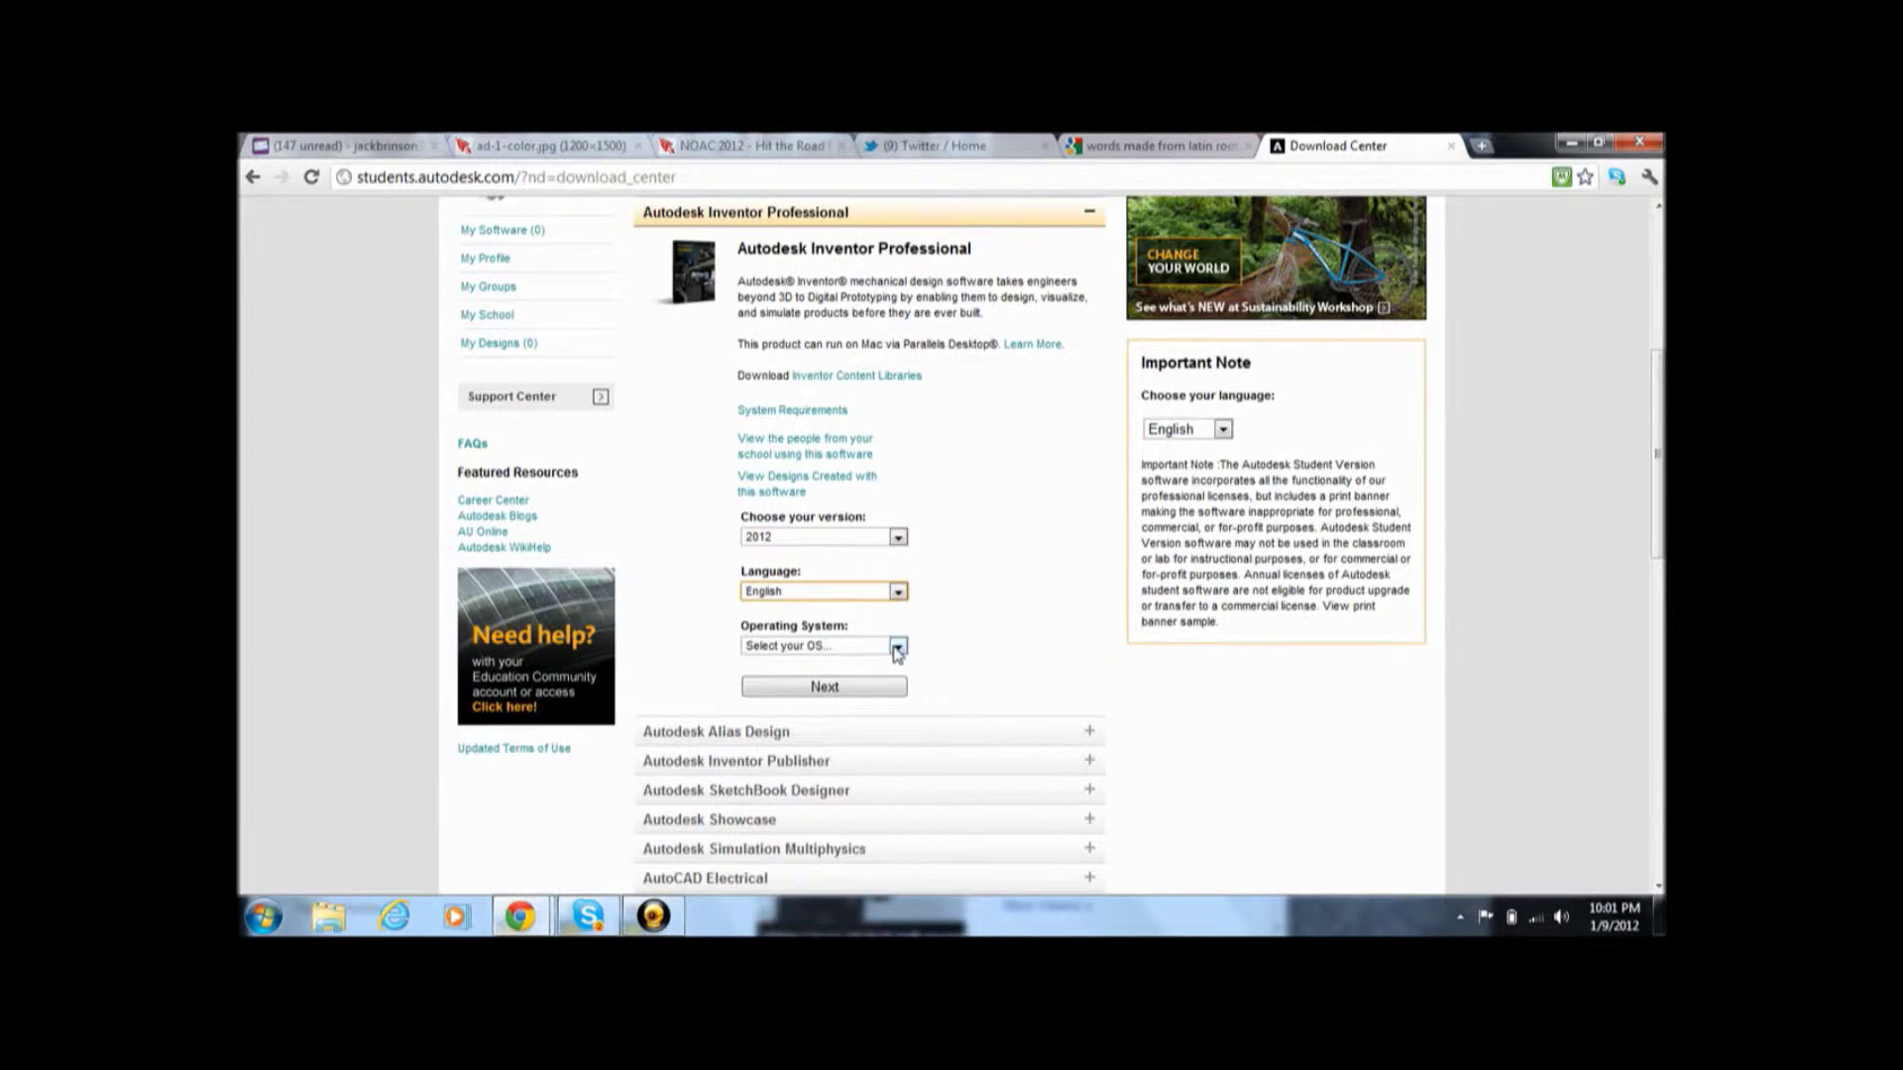
Step: Look at the operating system choices, open the Windows Control Panel, and return to the download page
left_click(897, 649)
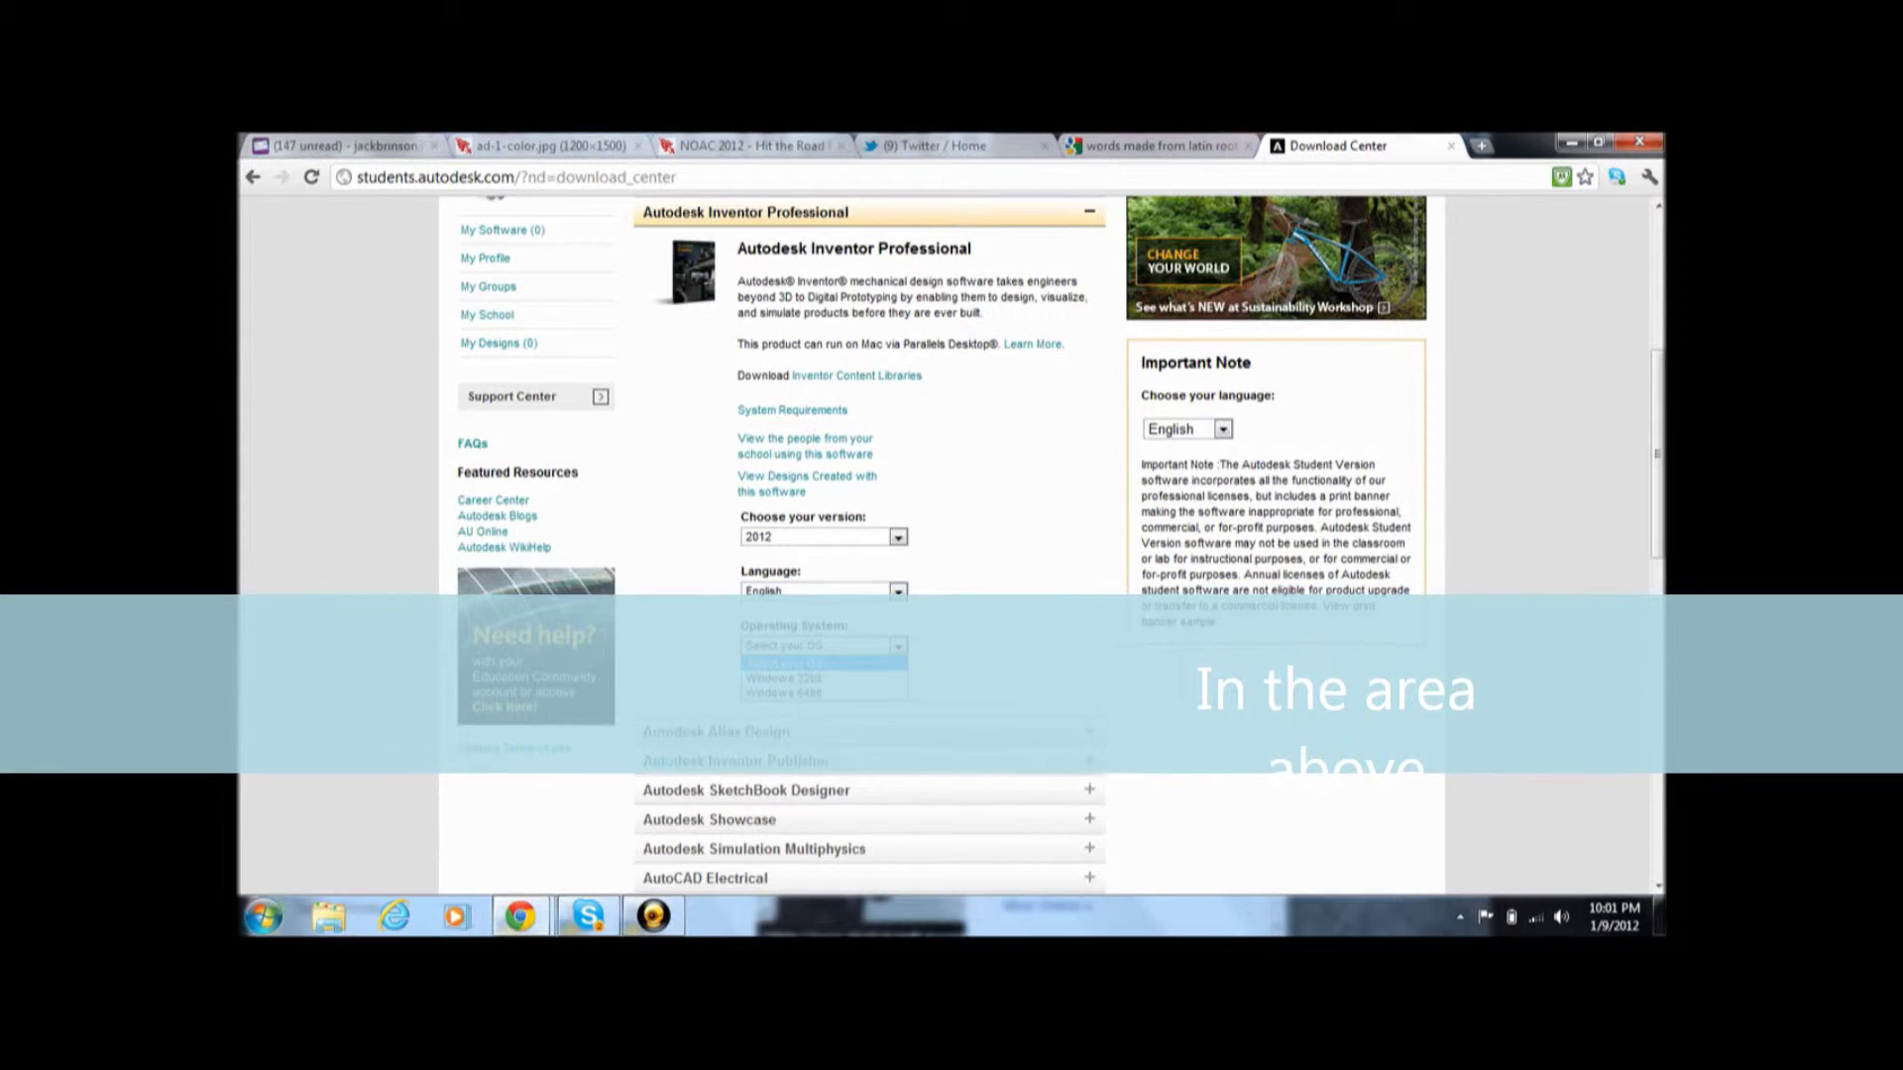
key("super")
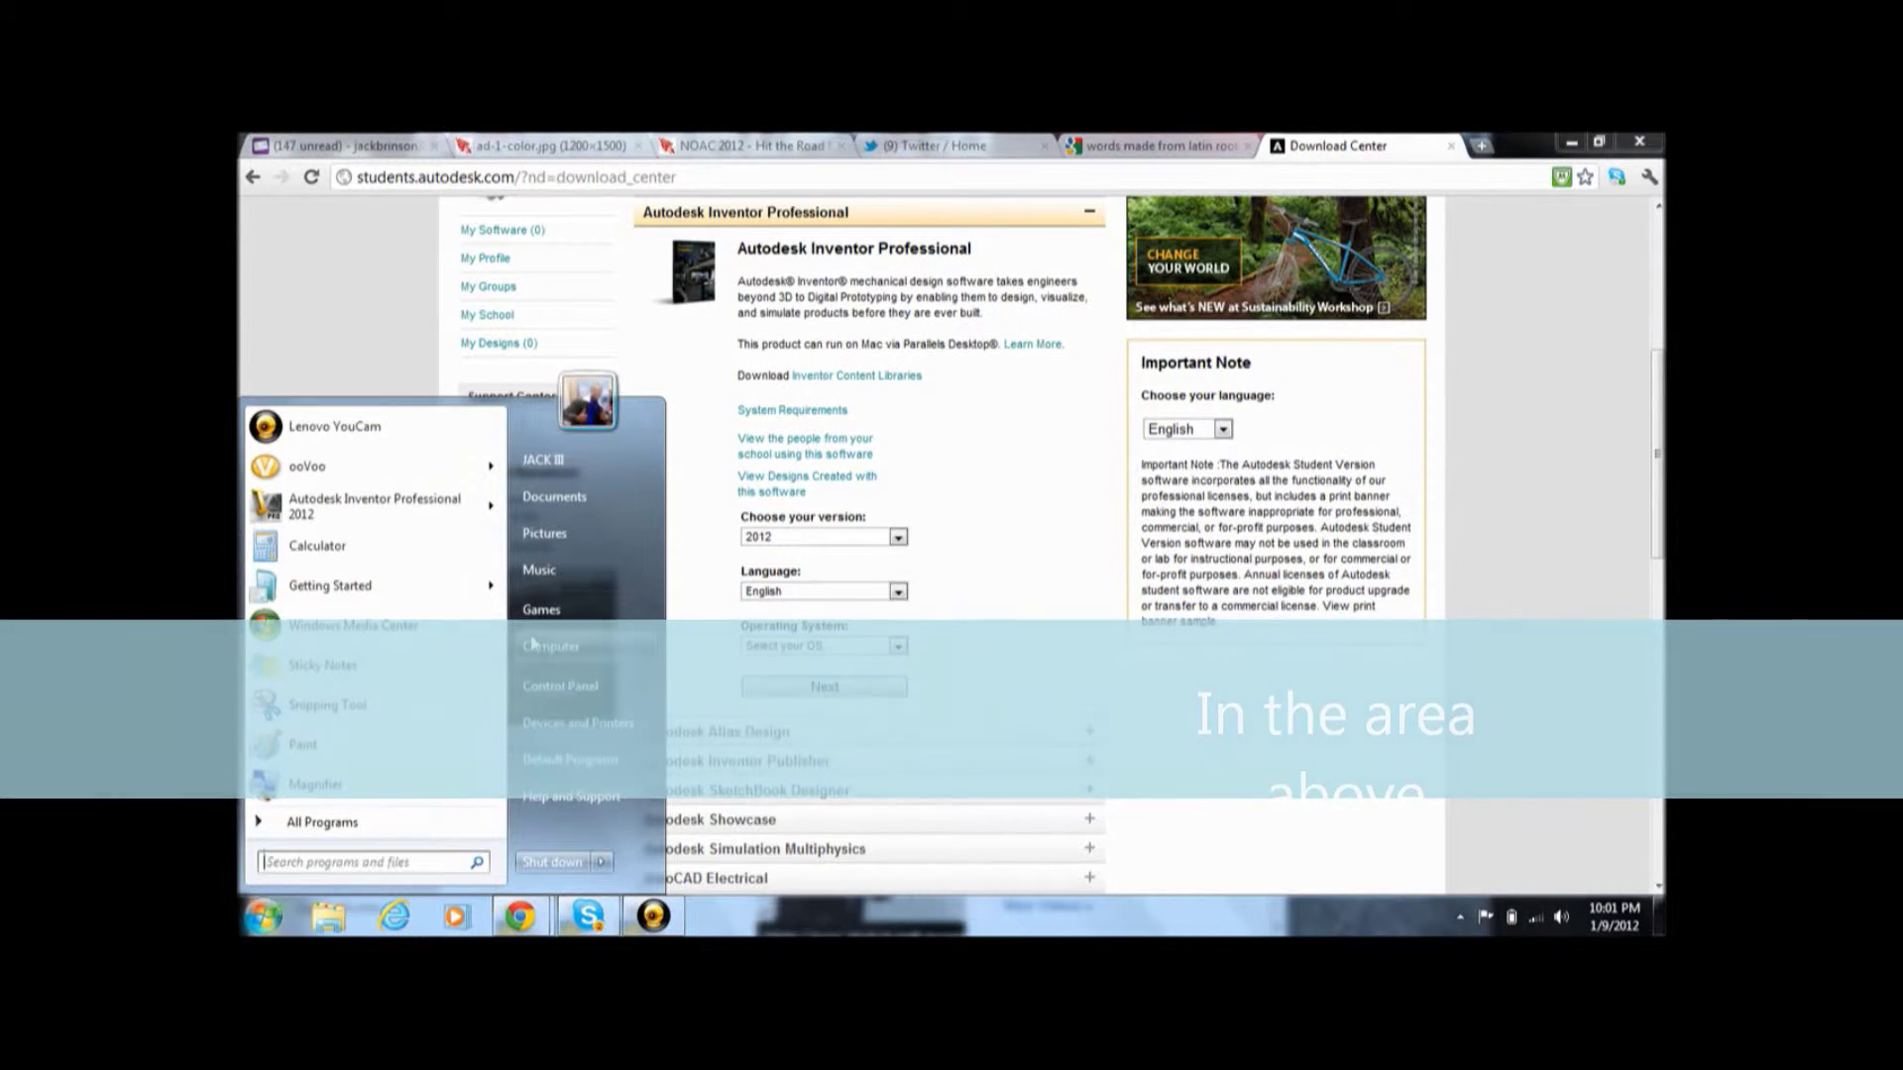
left_click(635, 699)
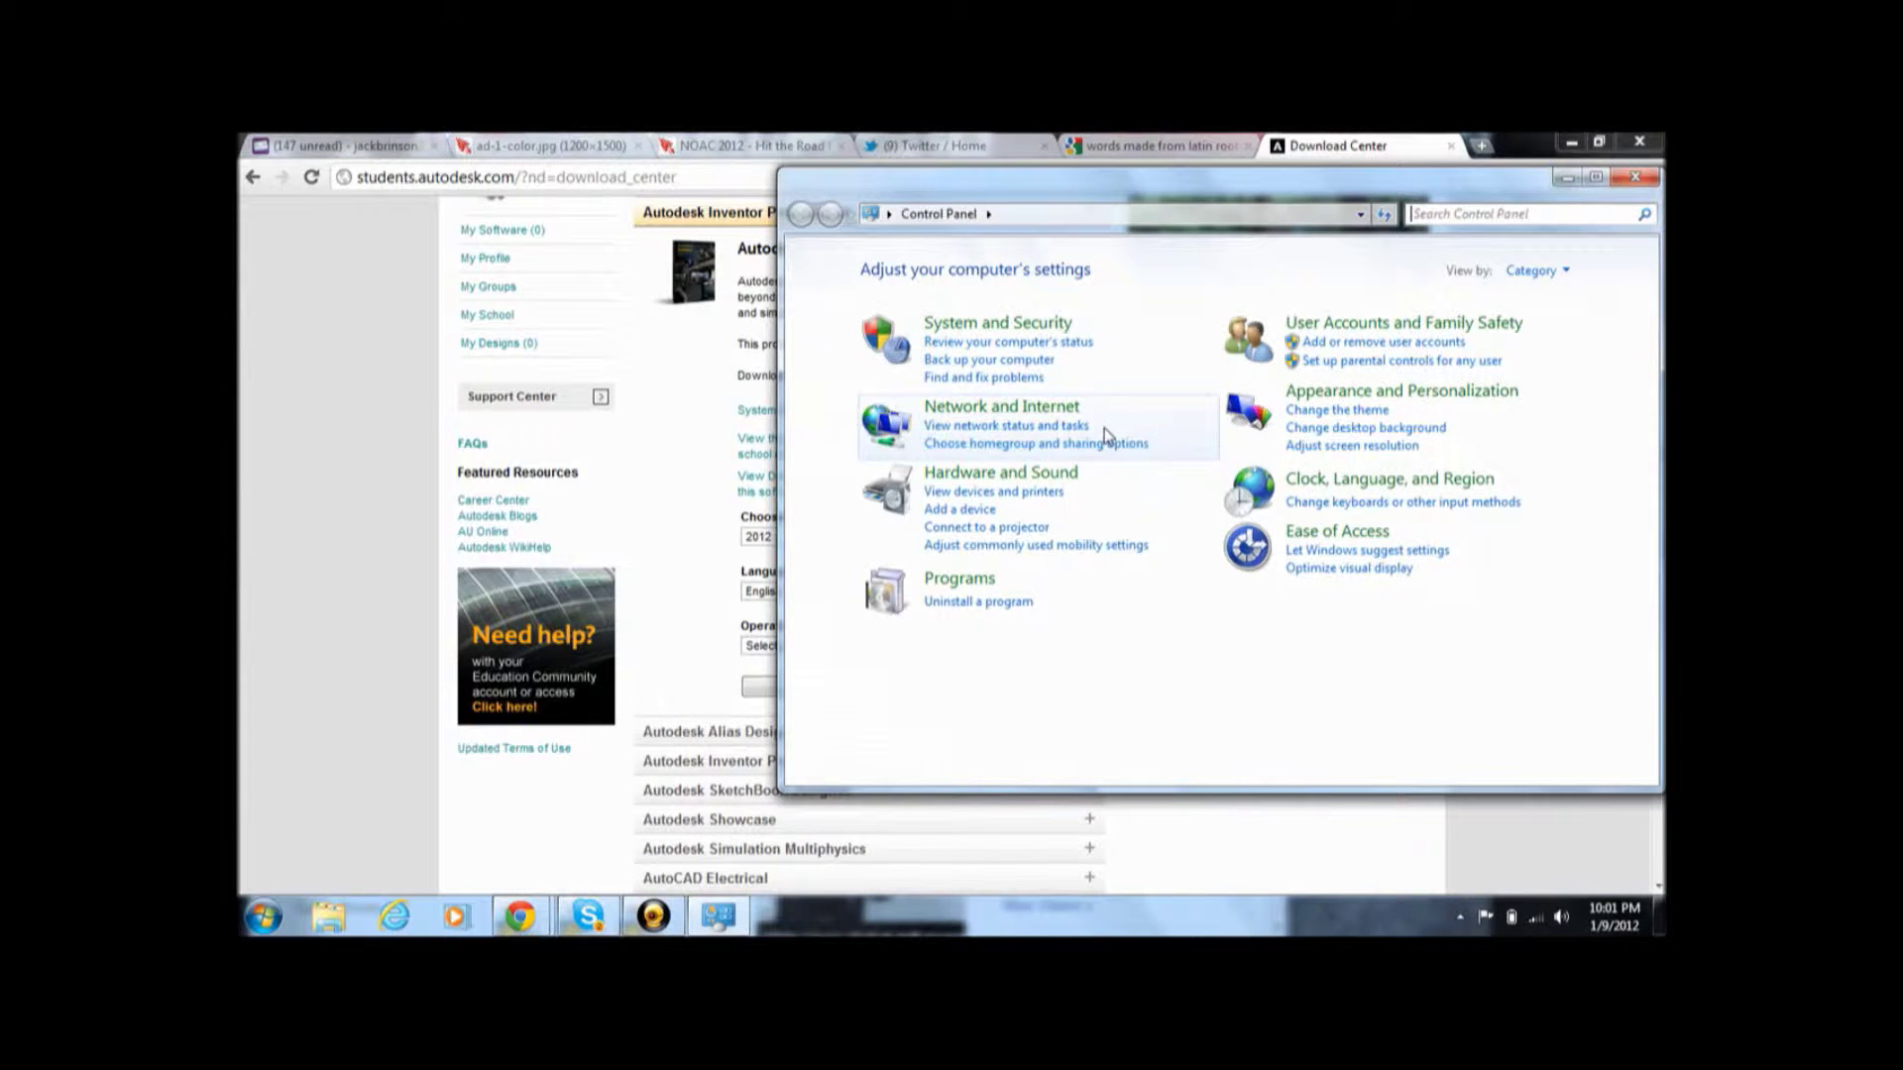
left_click(634, 485)
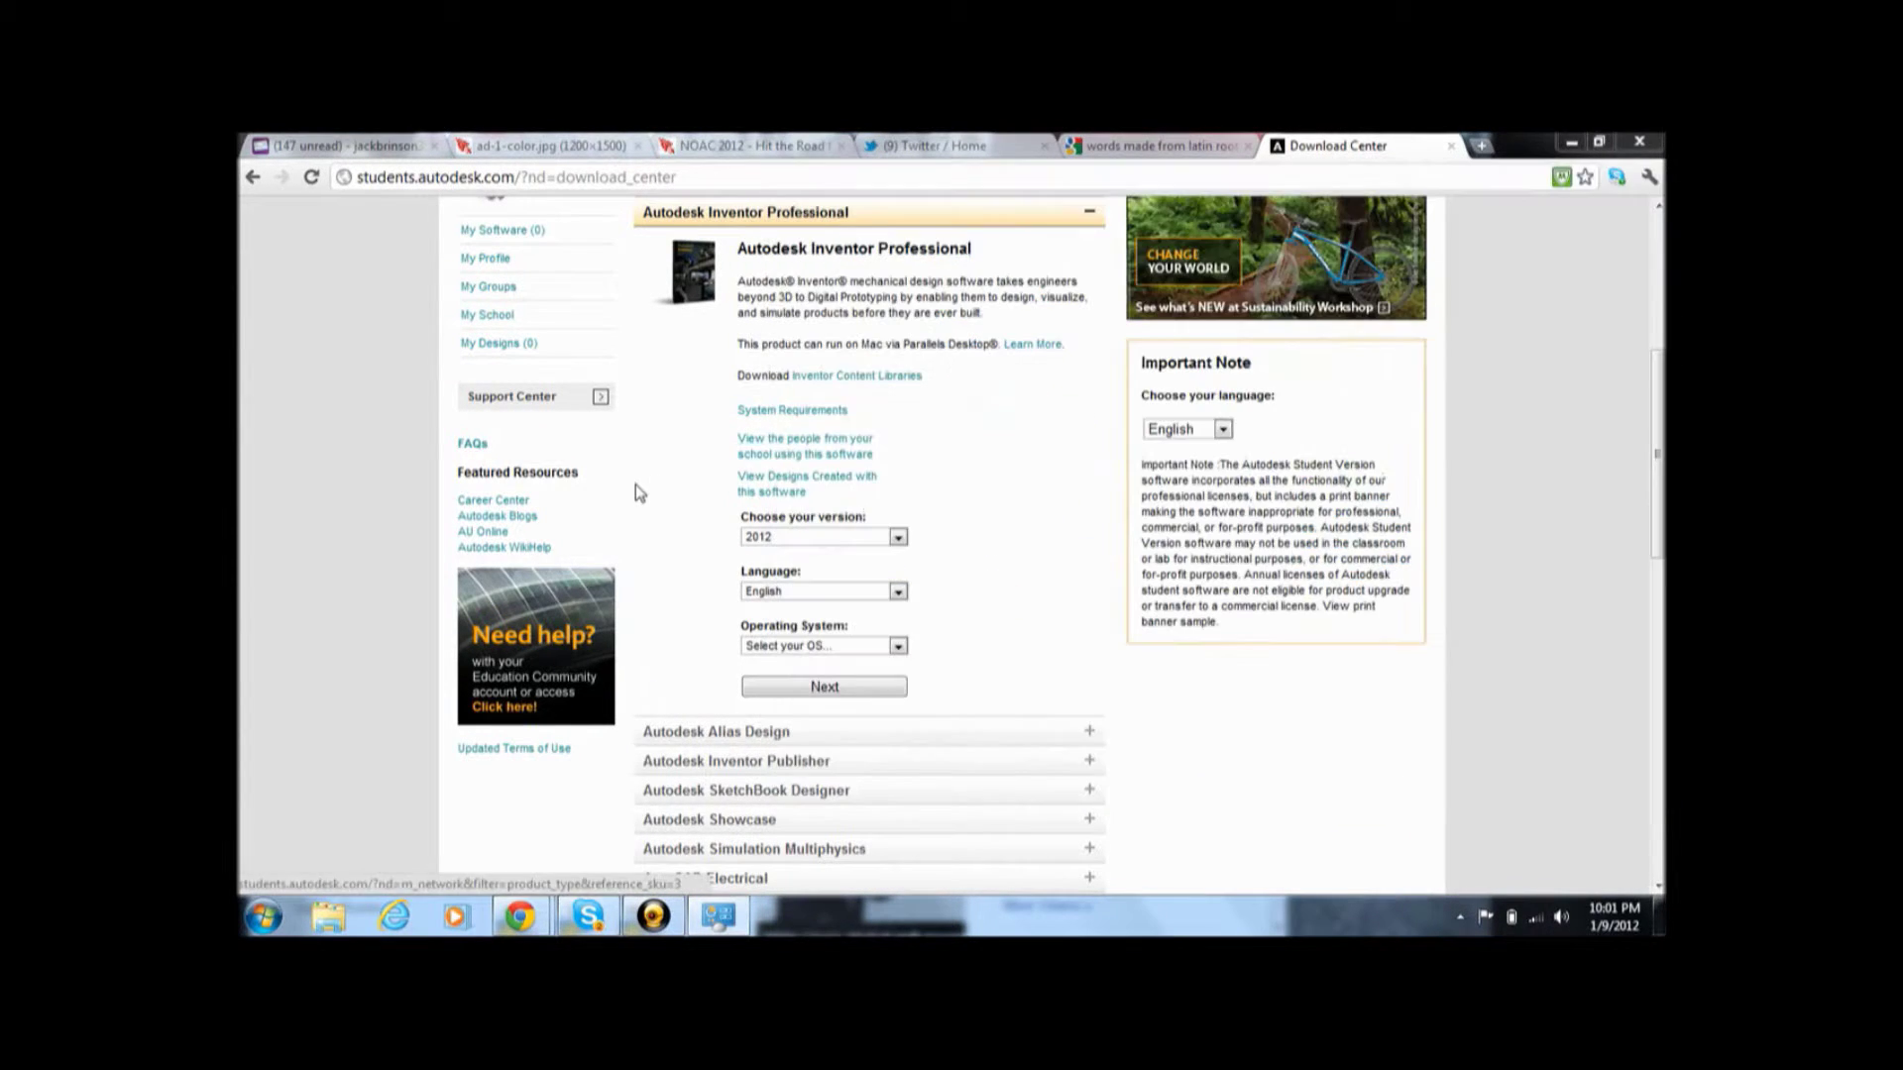
Step: Set the operating system to Windows 64bit, proceed with the download request and accept the serial number and product key notice
left_click(878, 647)
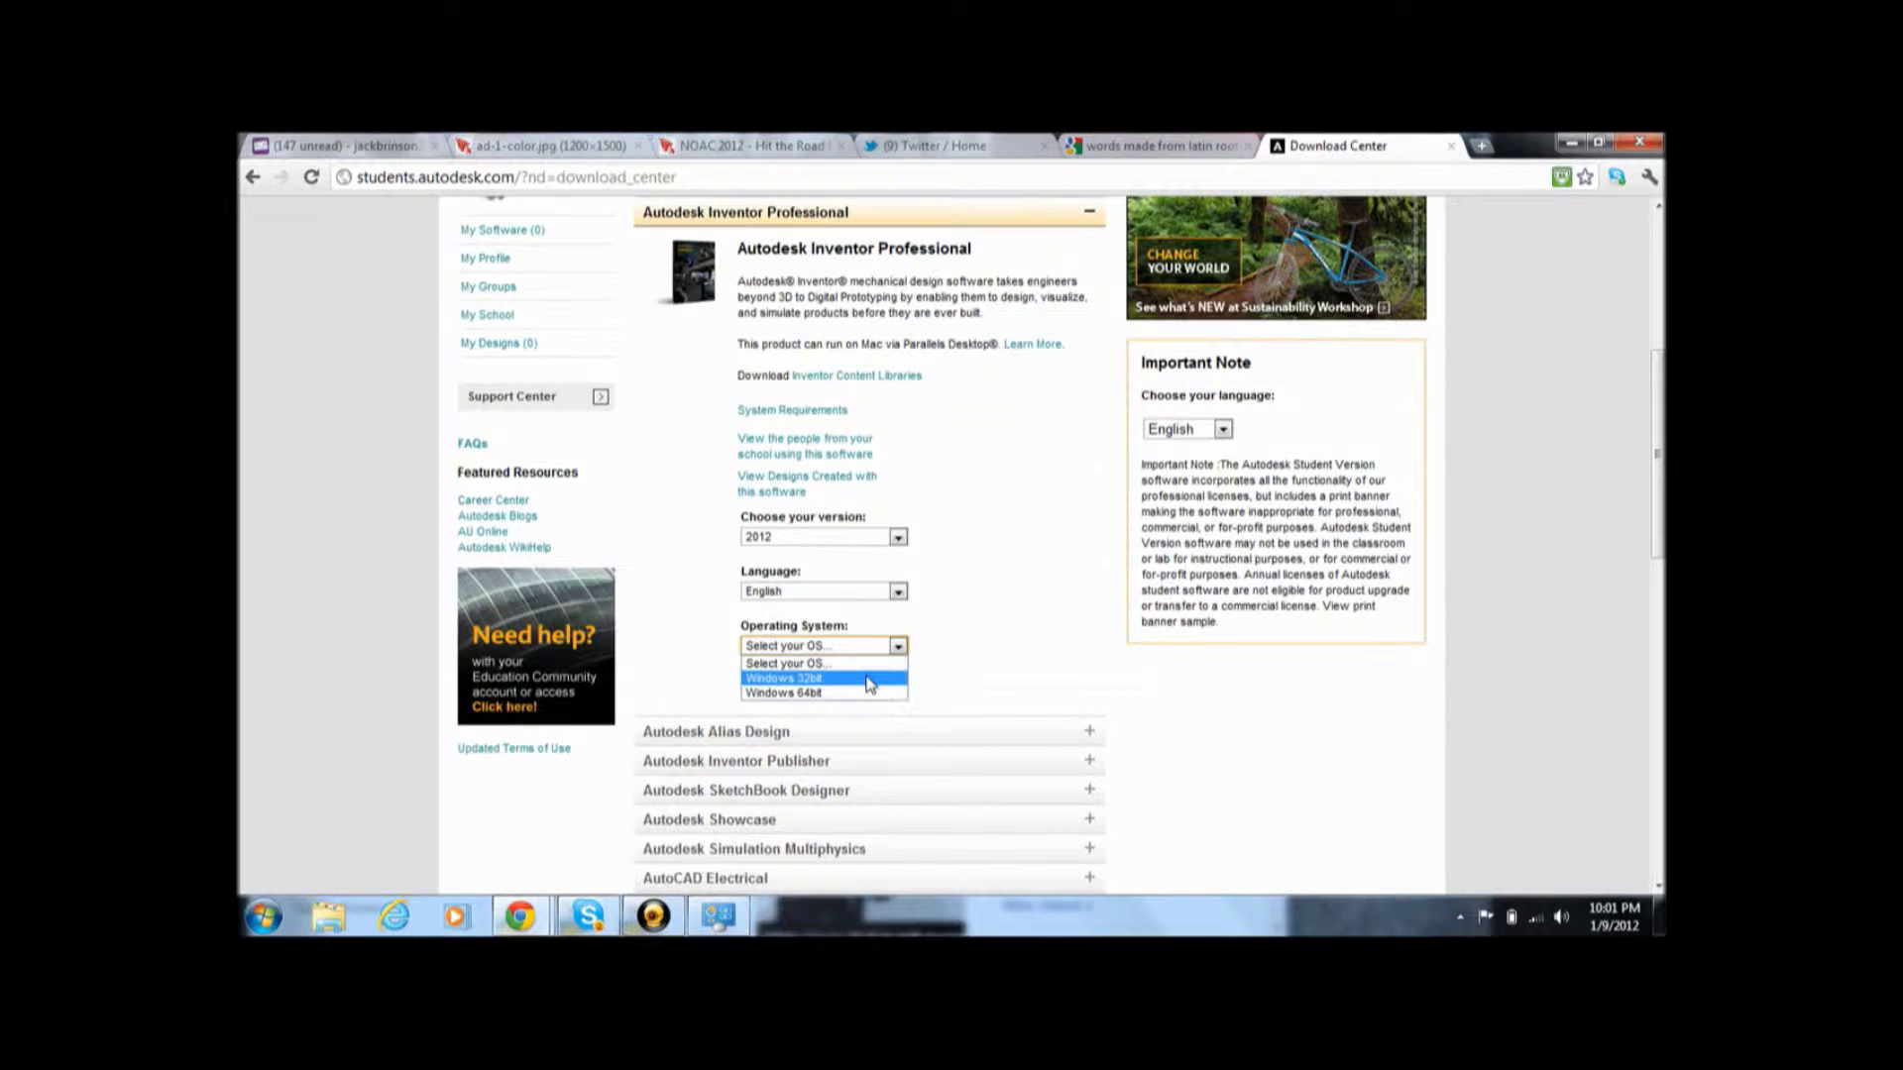
left_click(870, 694)
left_click(868, 692)
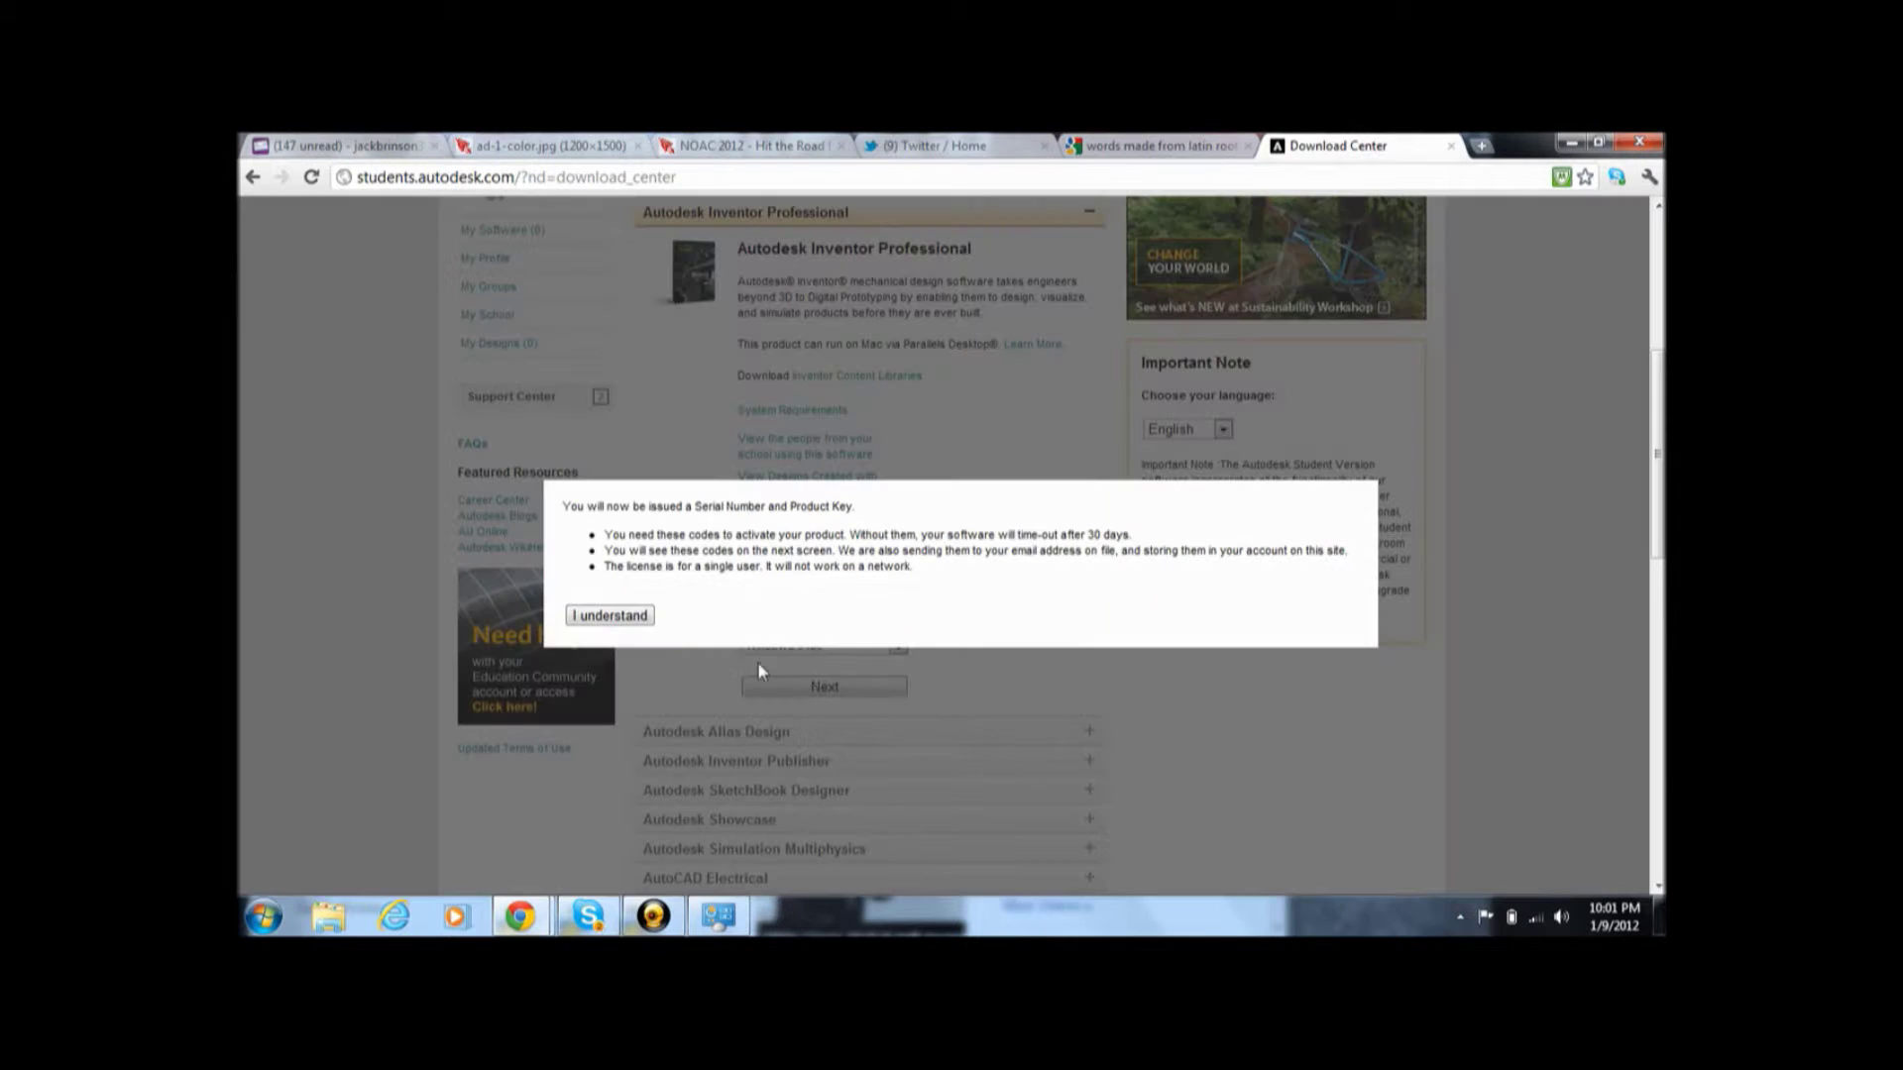
left_click(642, 623)
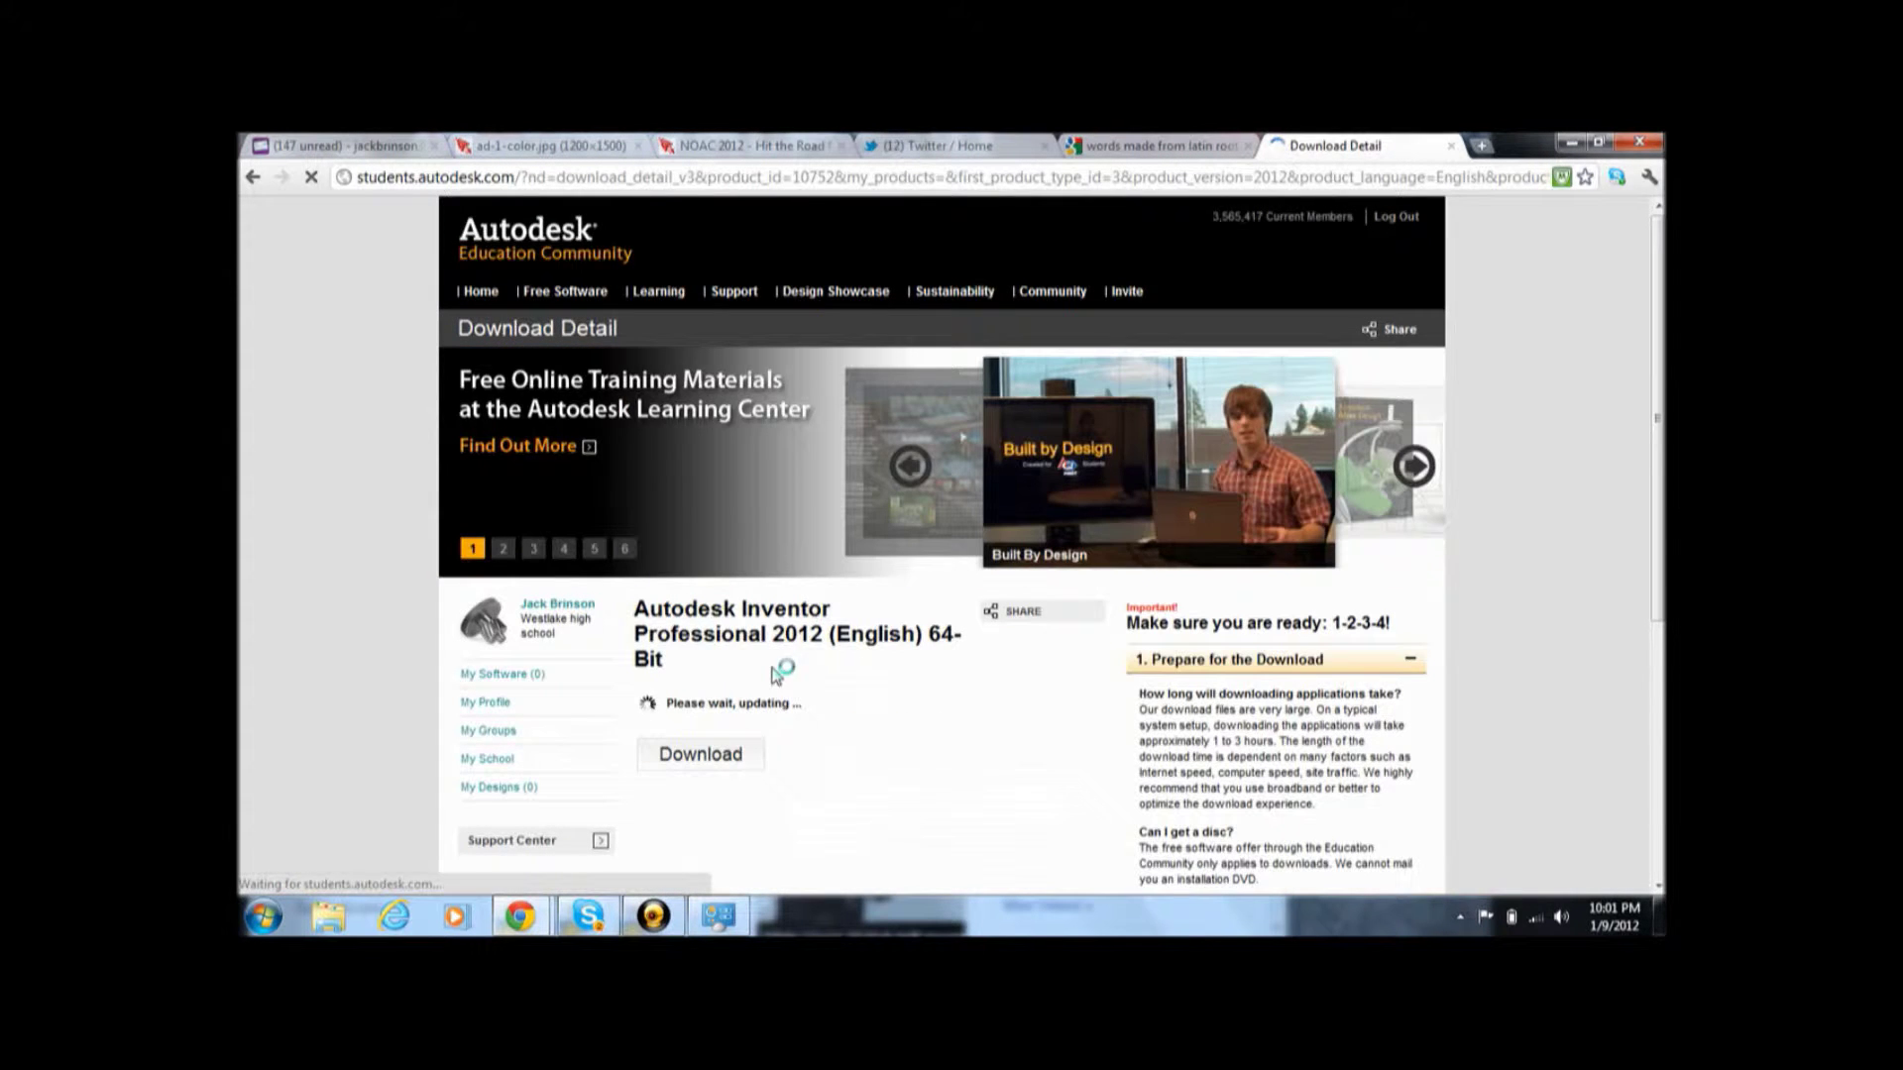
Step: Copy the serial number and product key lines from the Download Detail page
scroll(952, 545, "down", 1)
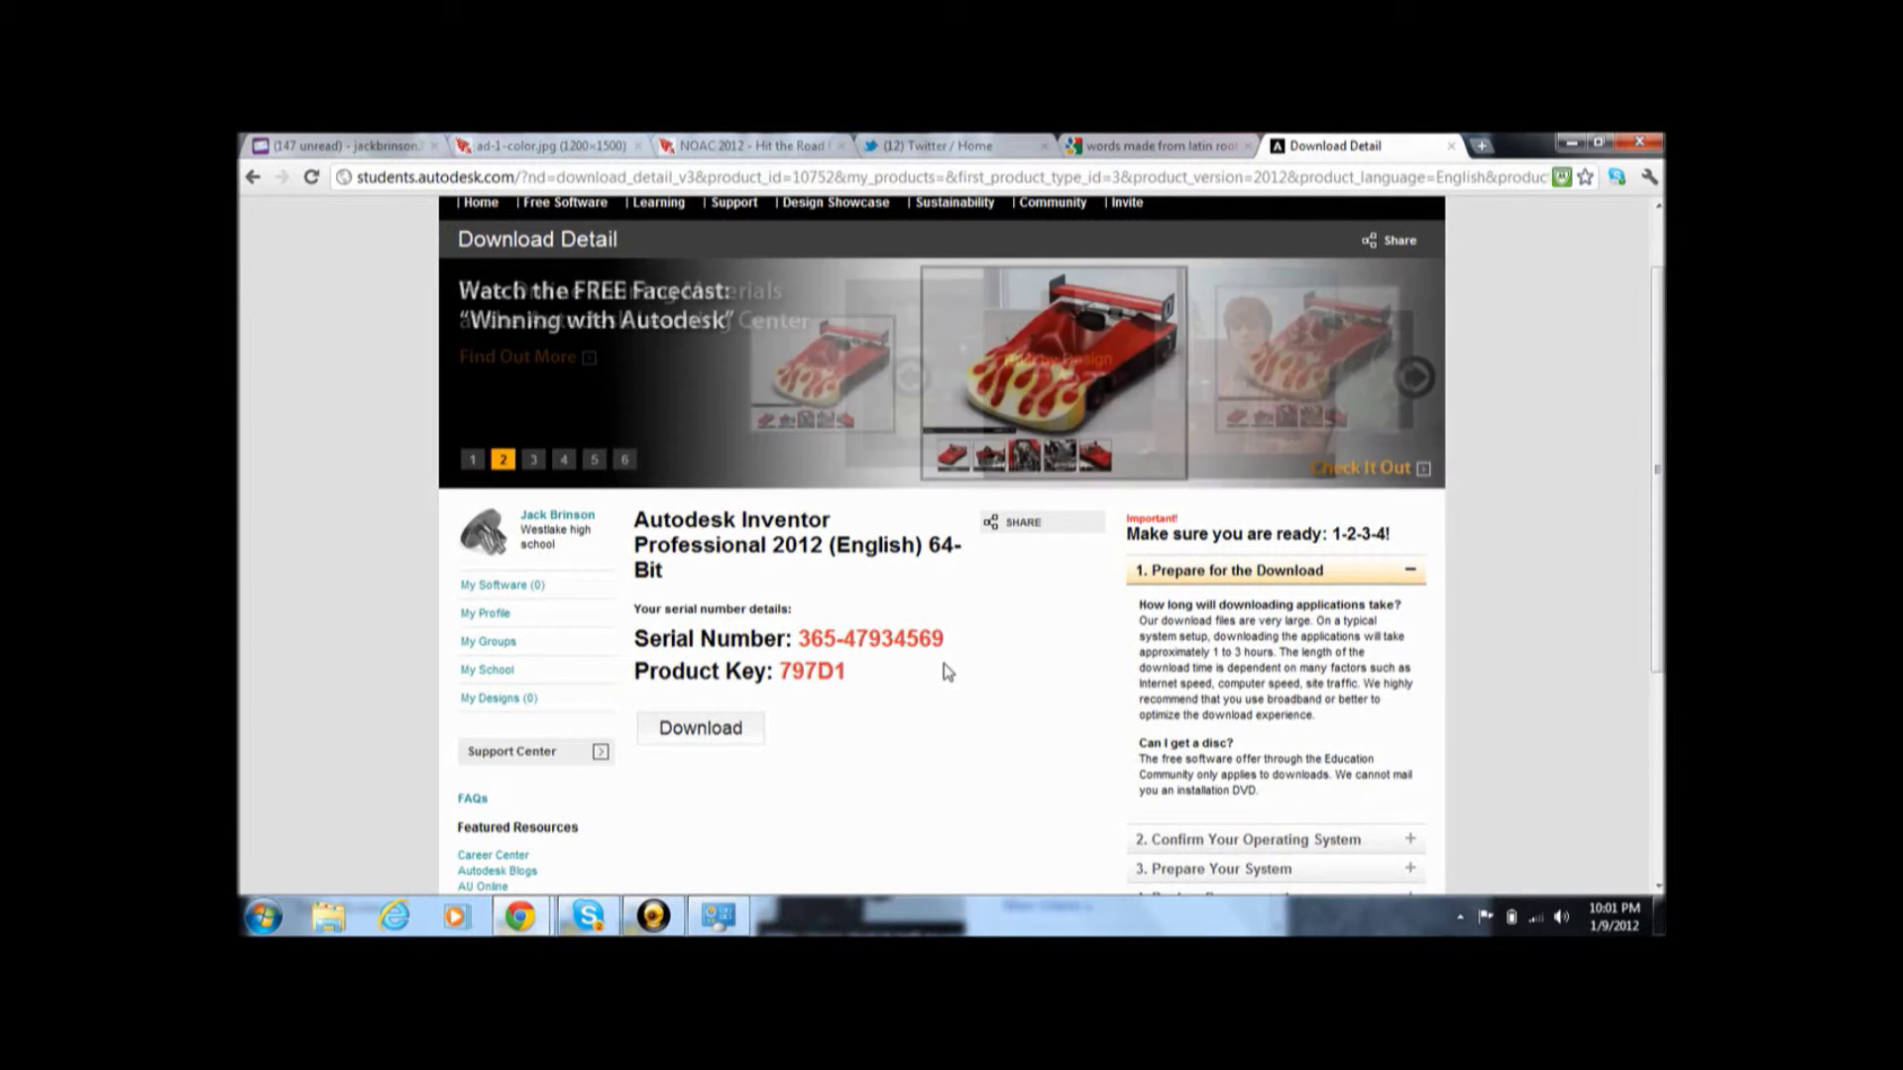
left_click_drag(948, 670, 634, 636)
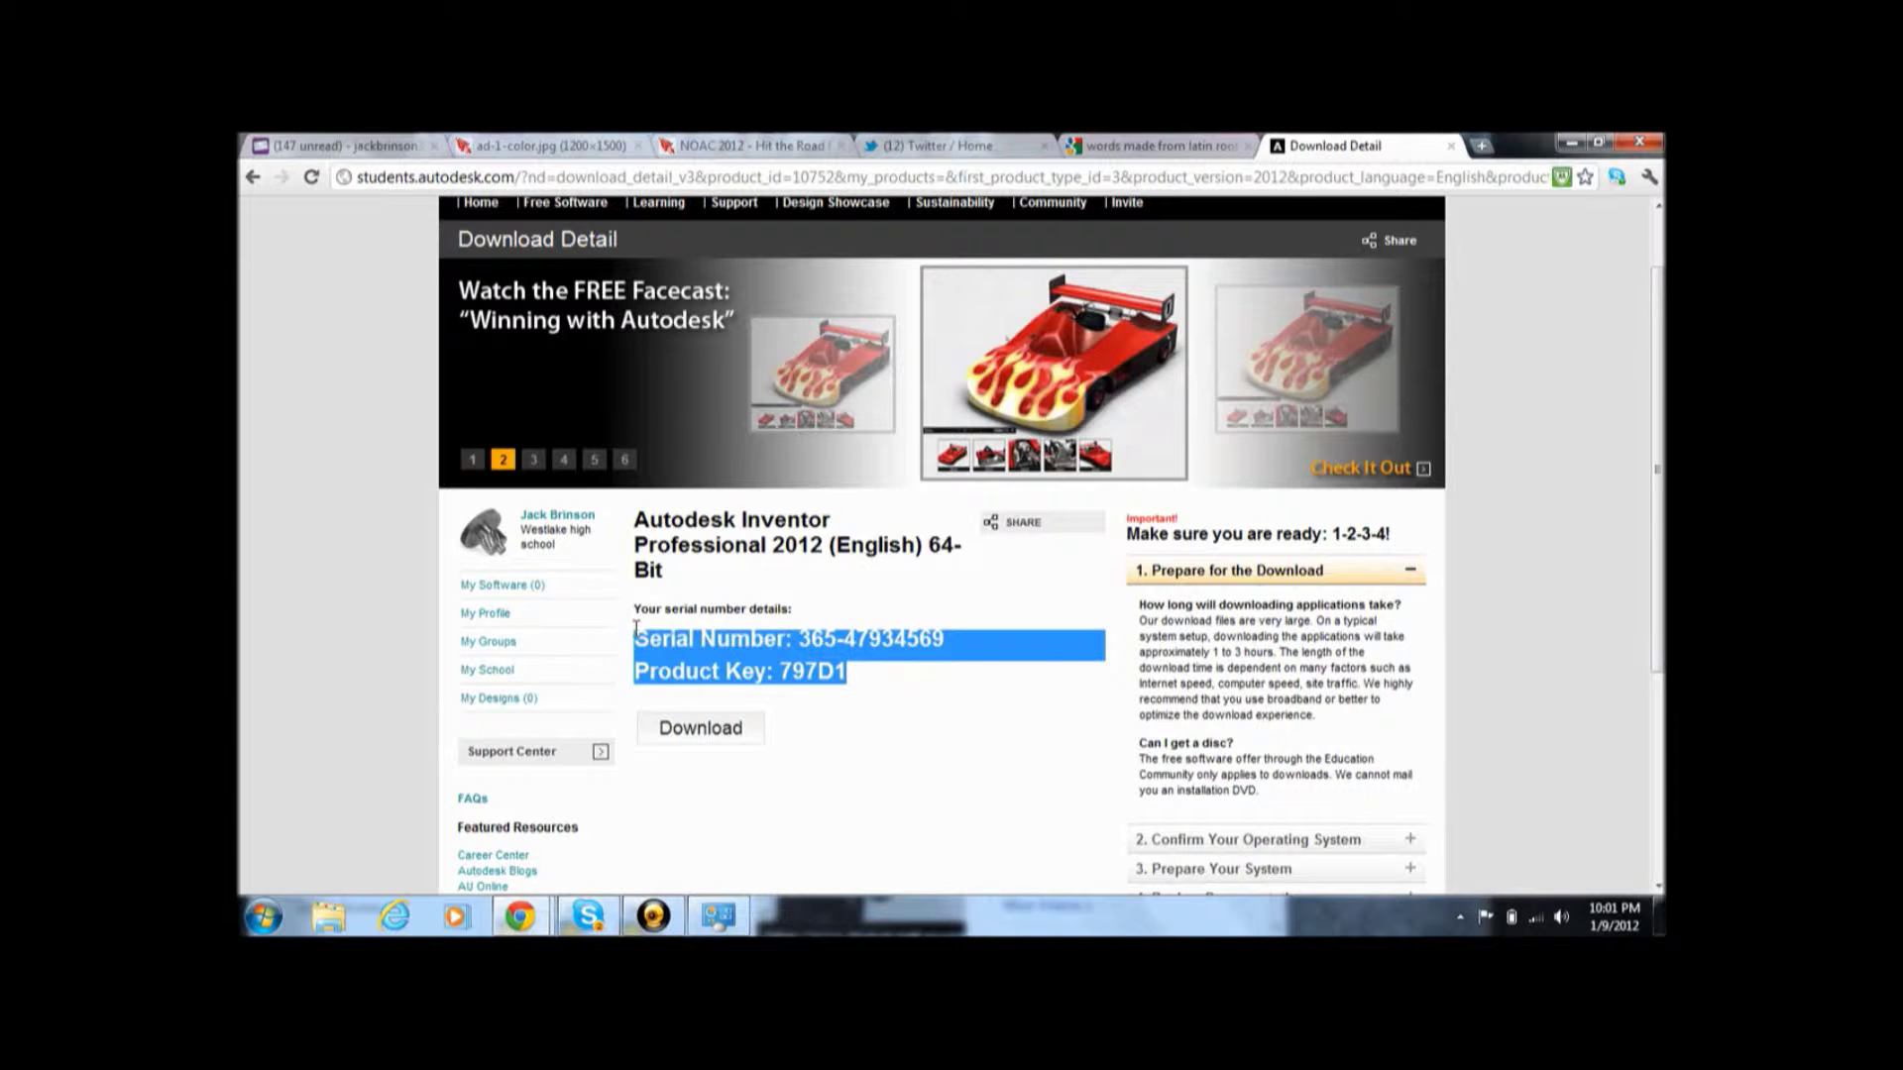
right_click(661, 663)
left_click(713, 671)
Step: Start a new blank email in Yahoo Mail and return to the Download Detail page
left_click(372, 147)
left_click(377, 343)
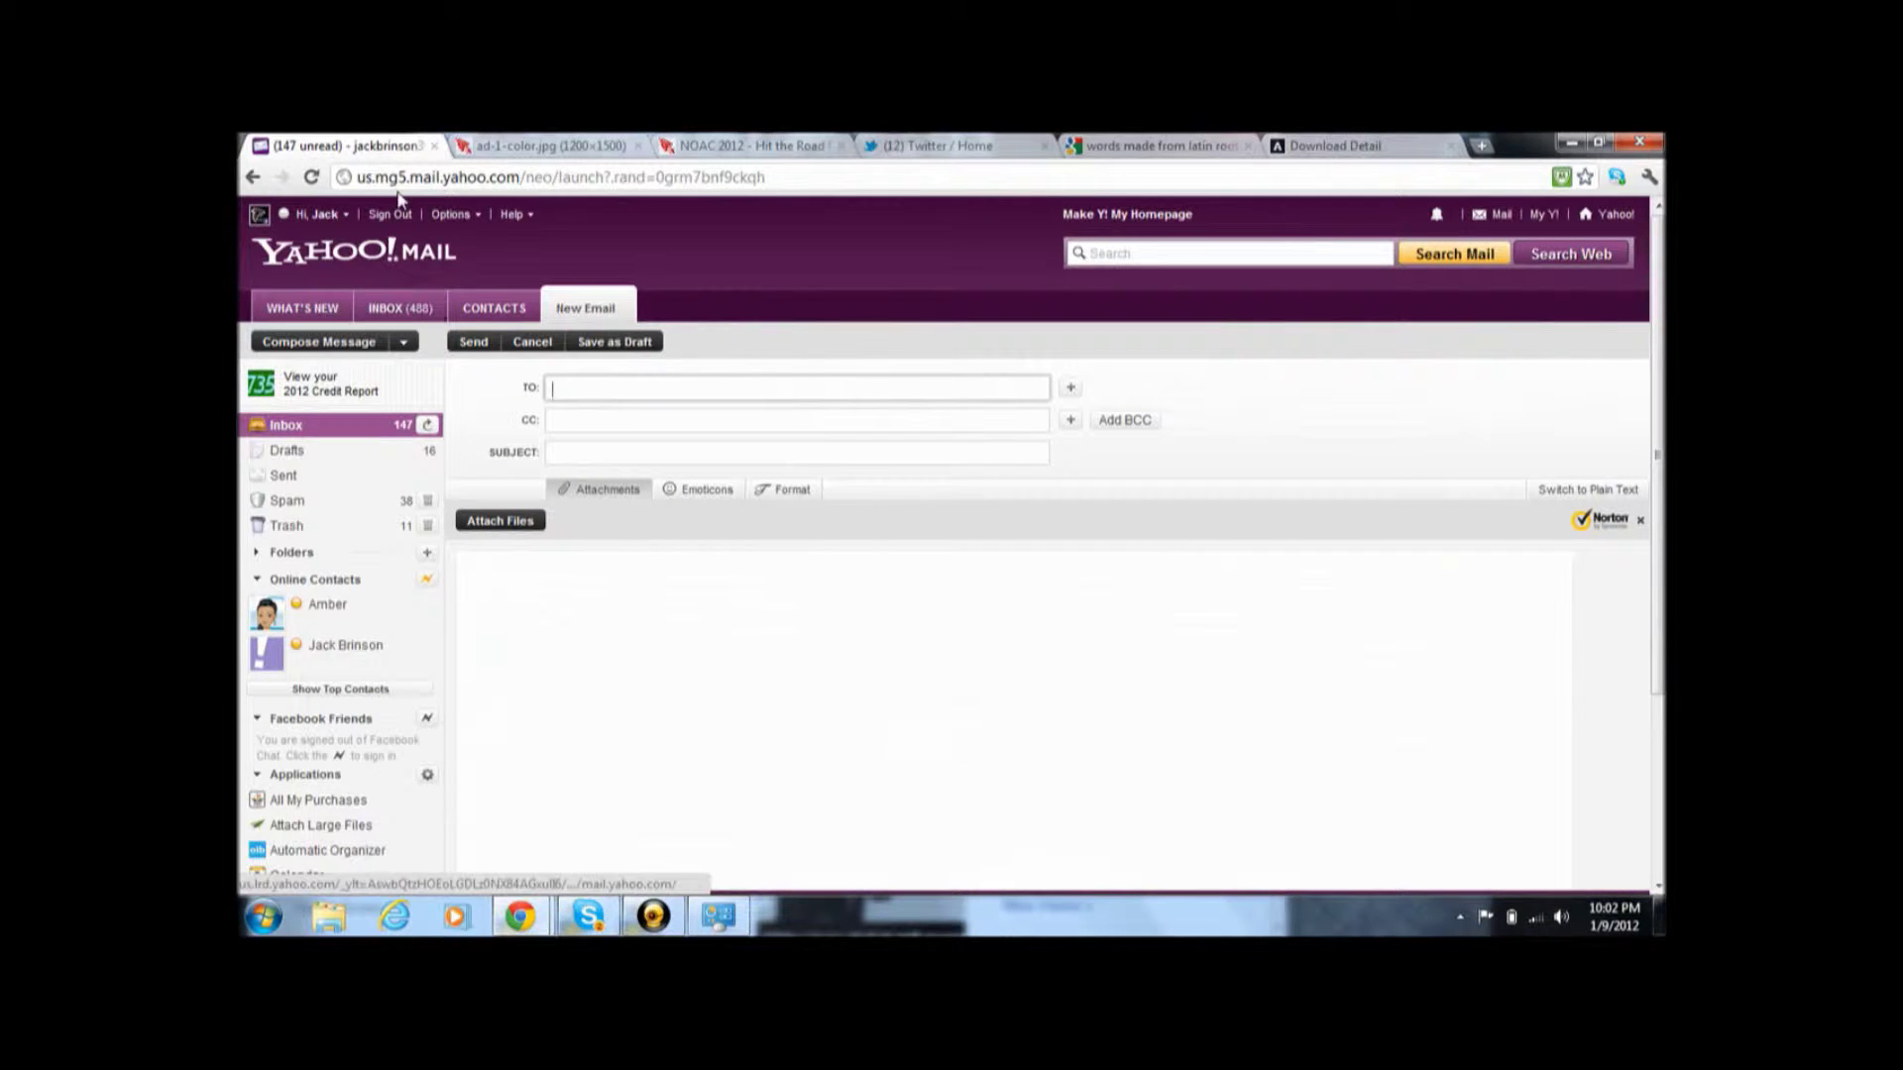
left_click(1200, 143)
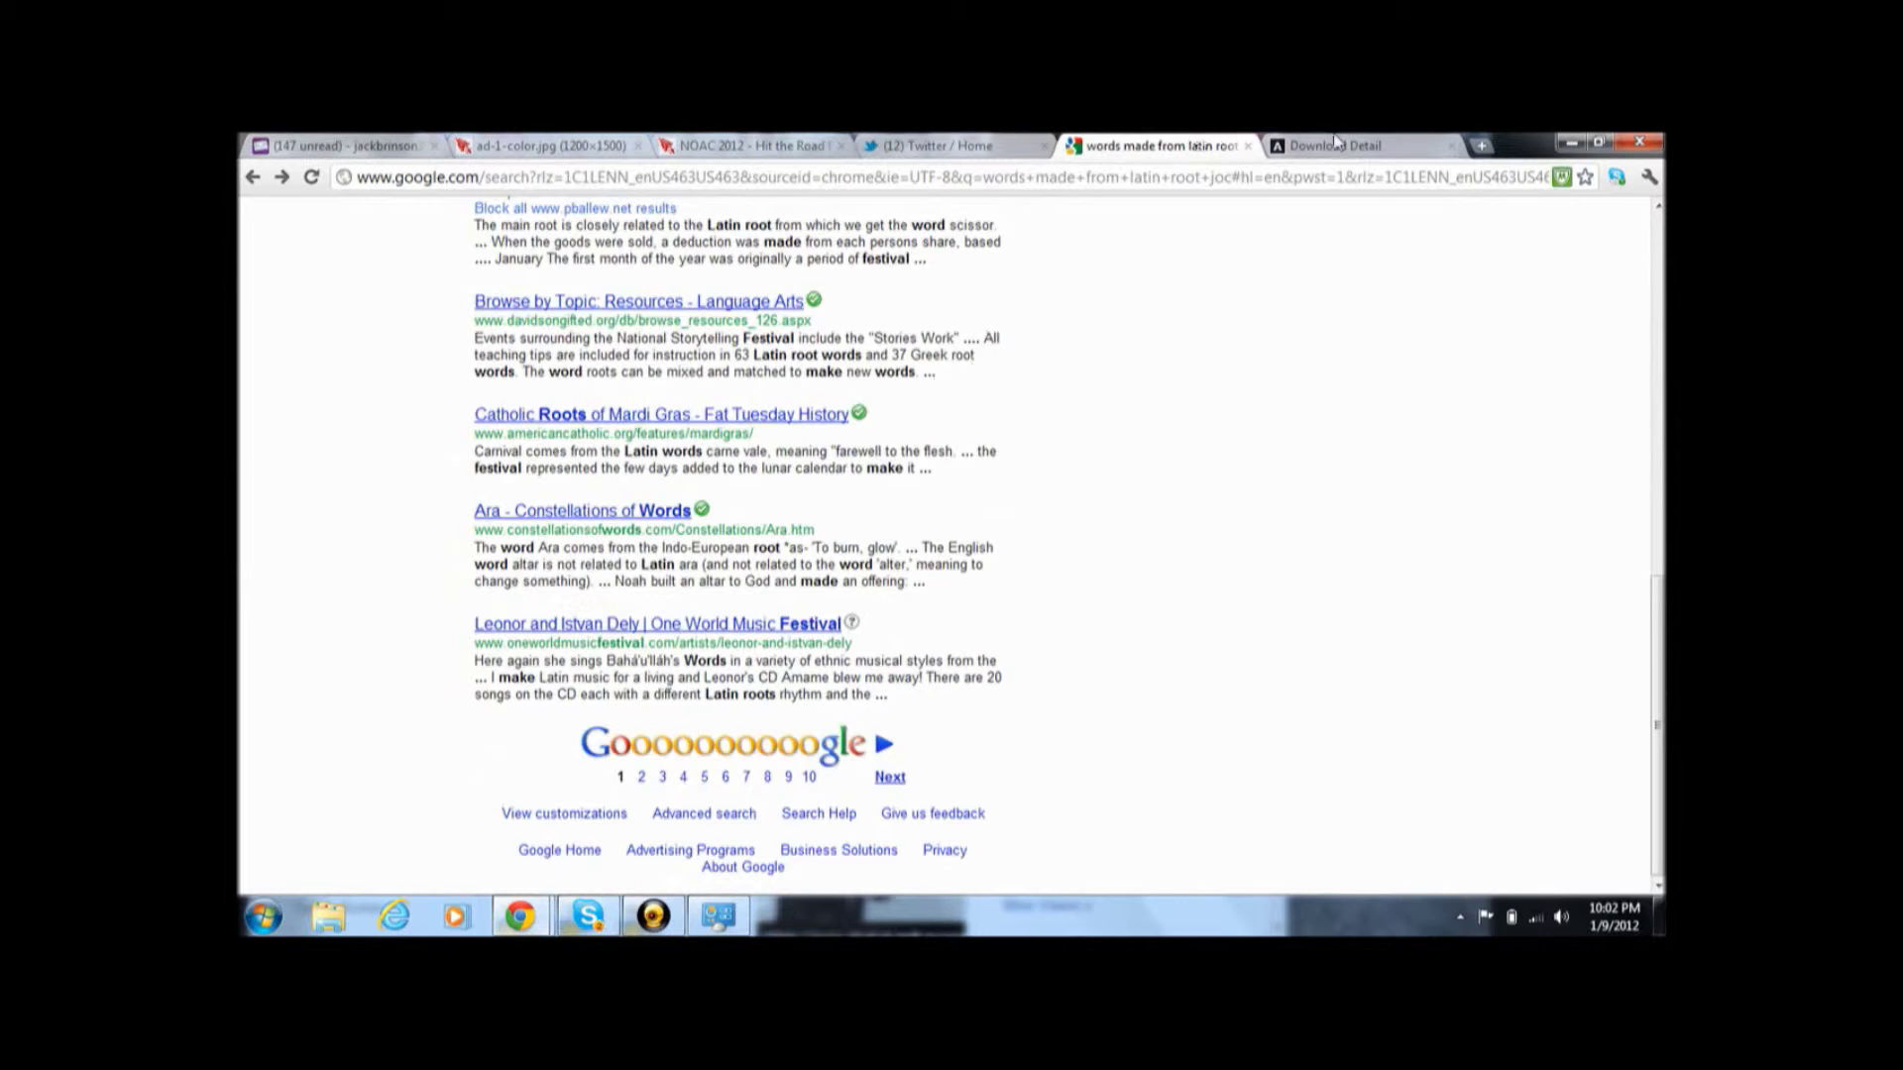
left_click(1338, 146)
left_click(843, 771)
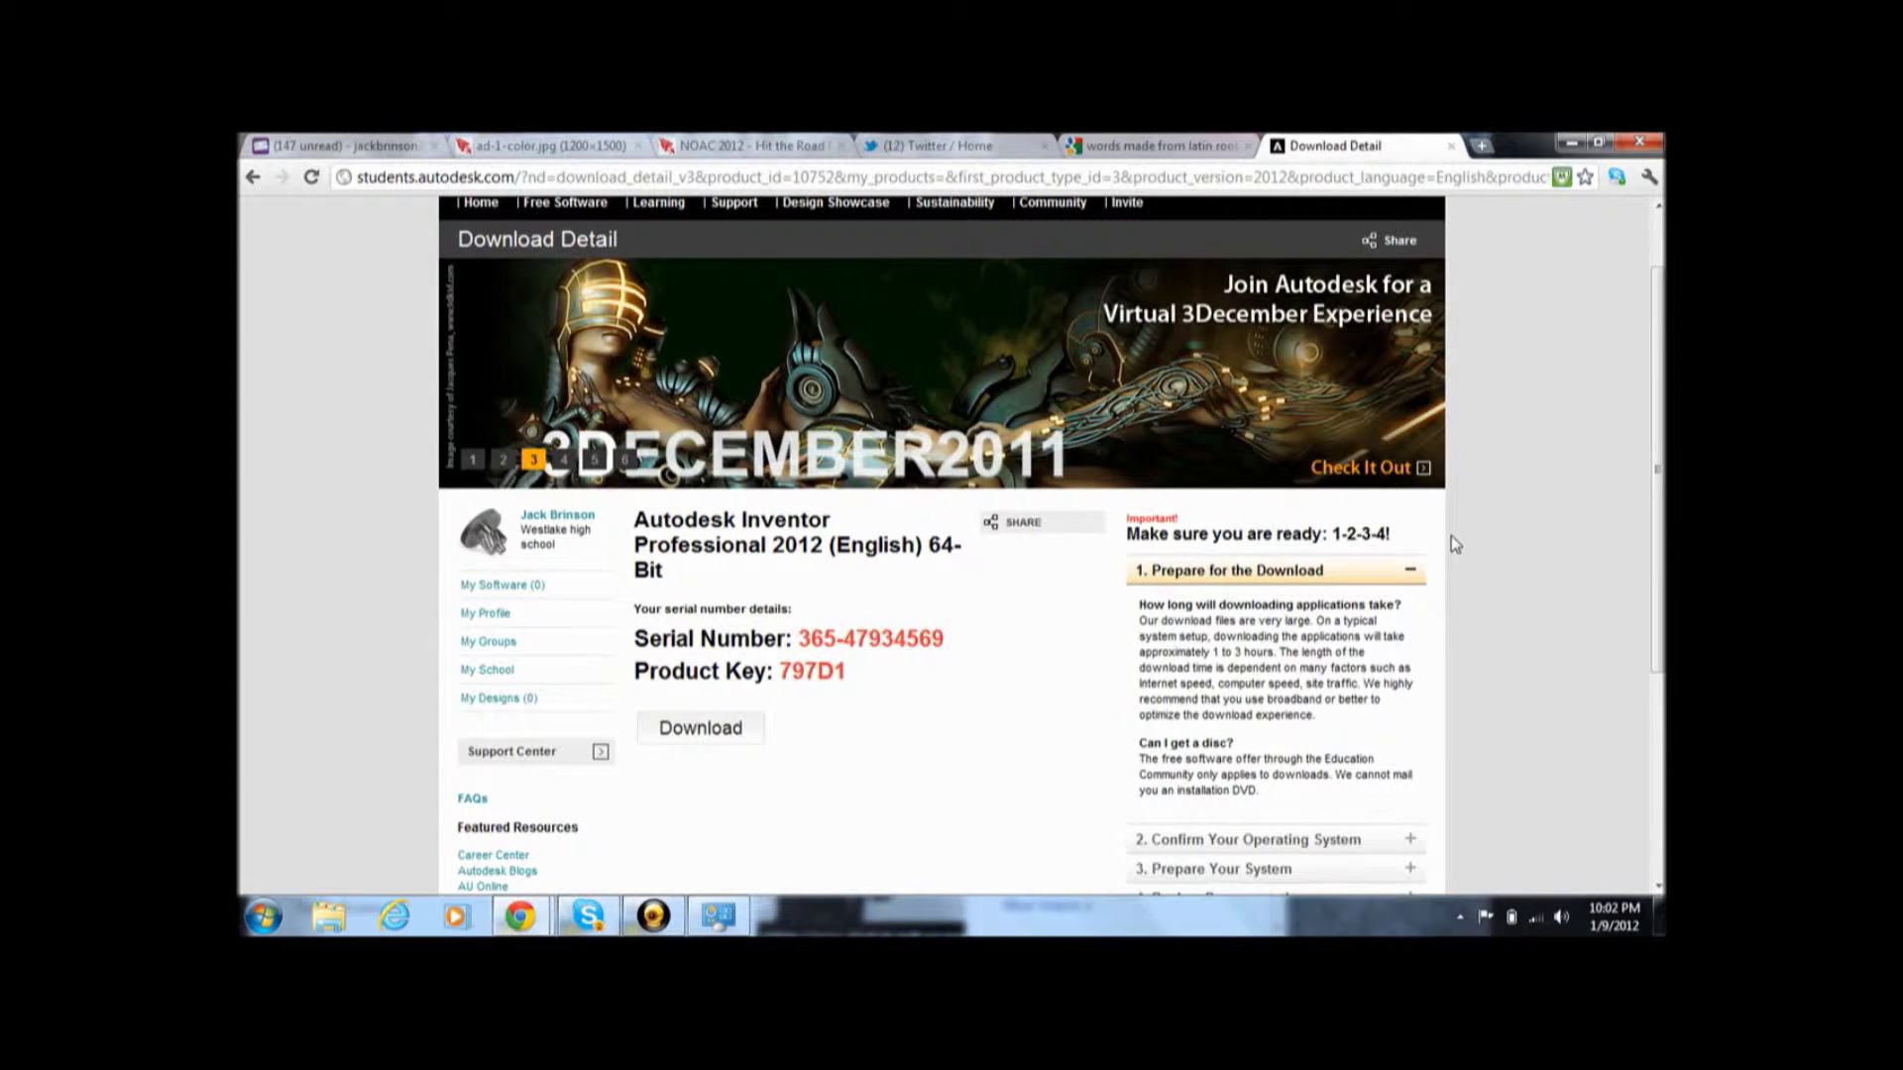
Step: Expand the "Confirm Your Operating System" section of the download preparation checklist
left_click_drag(1657, 483, 1657, 593)
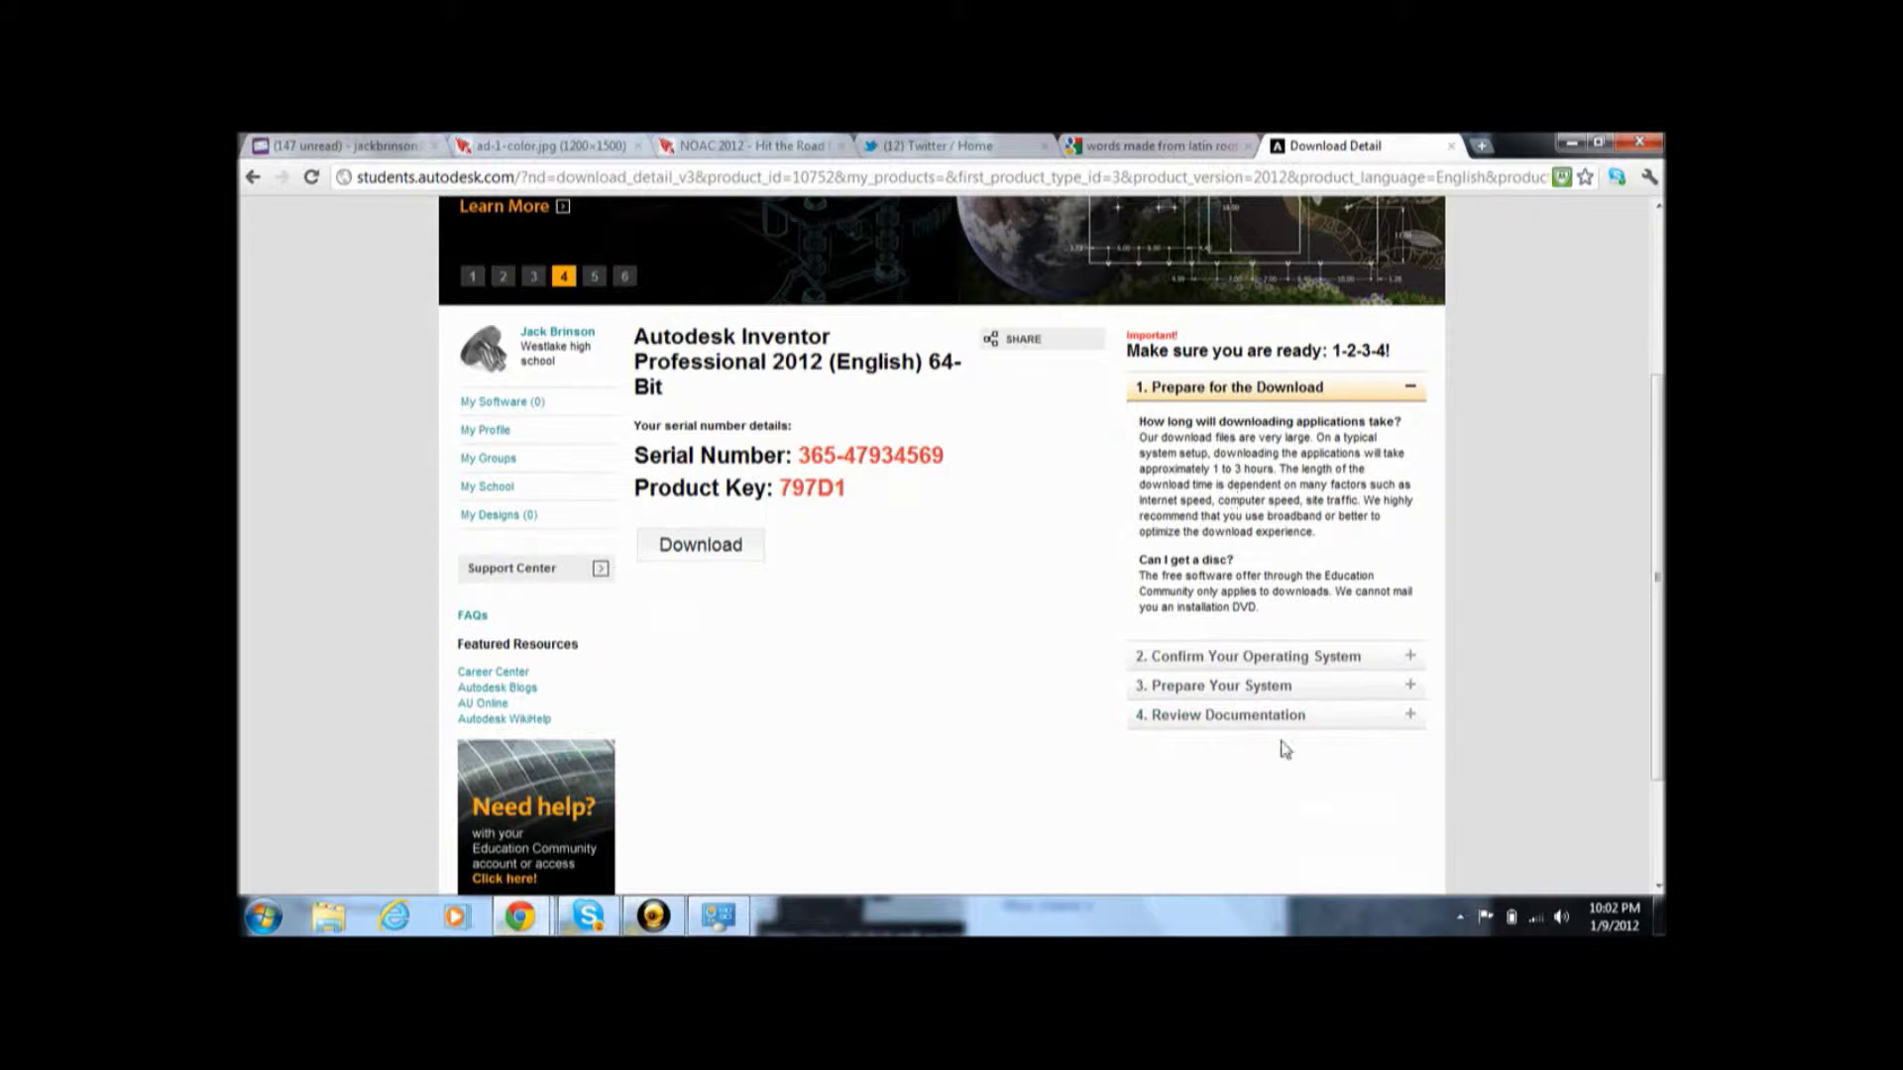
left_click(1379, 654)
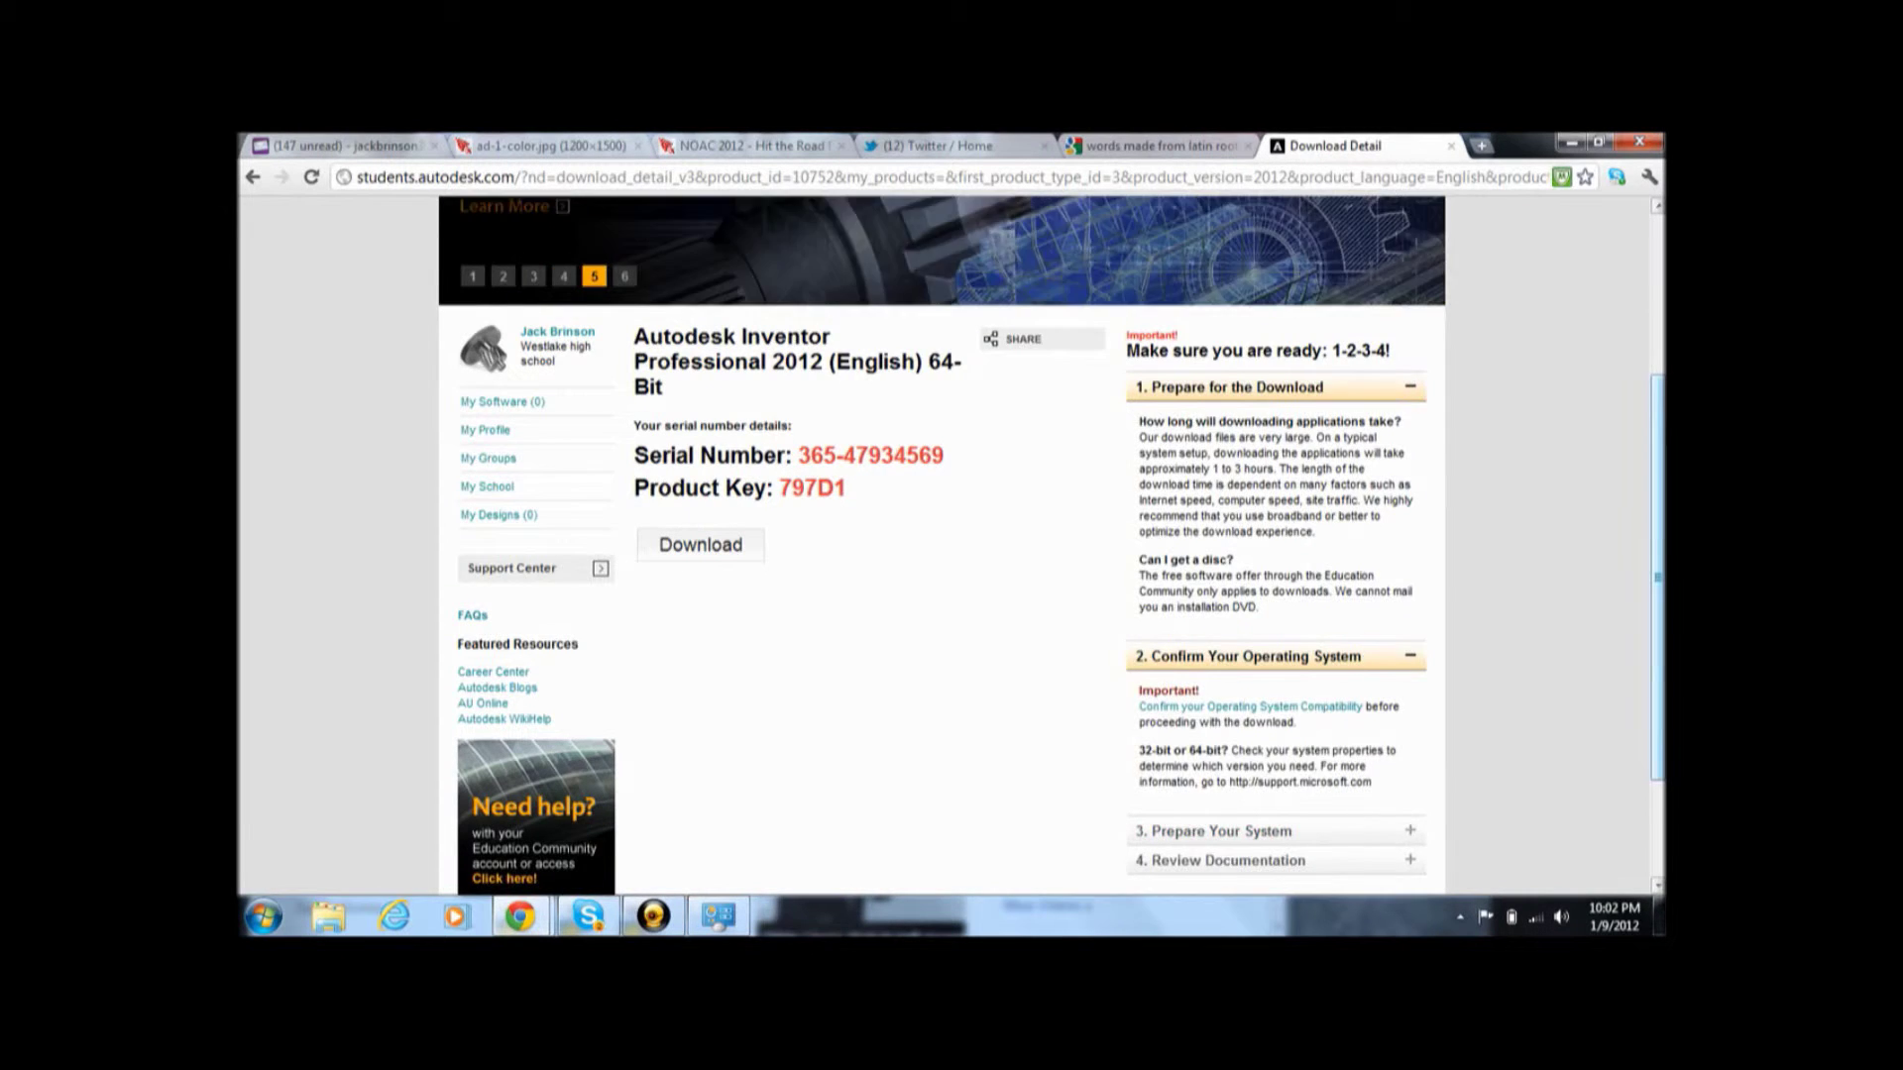
Step: Expand the "Prepare Your System" and "Review Documentation" sections of the download checklist and look through them
scroll(1399, 763, "down", 1)
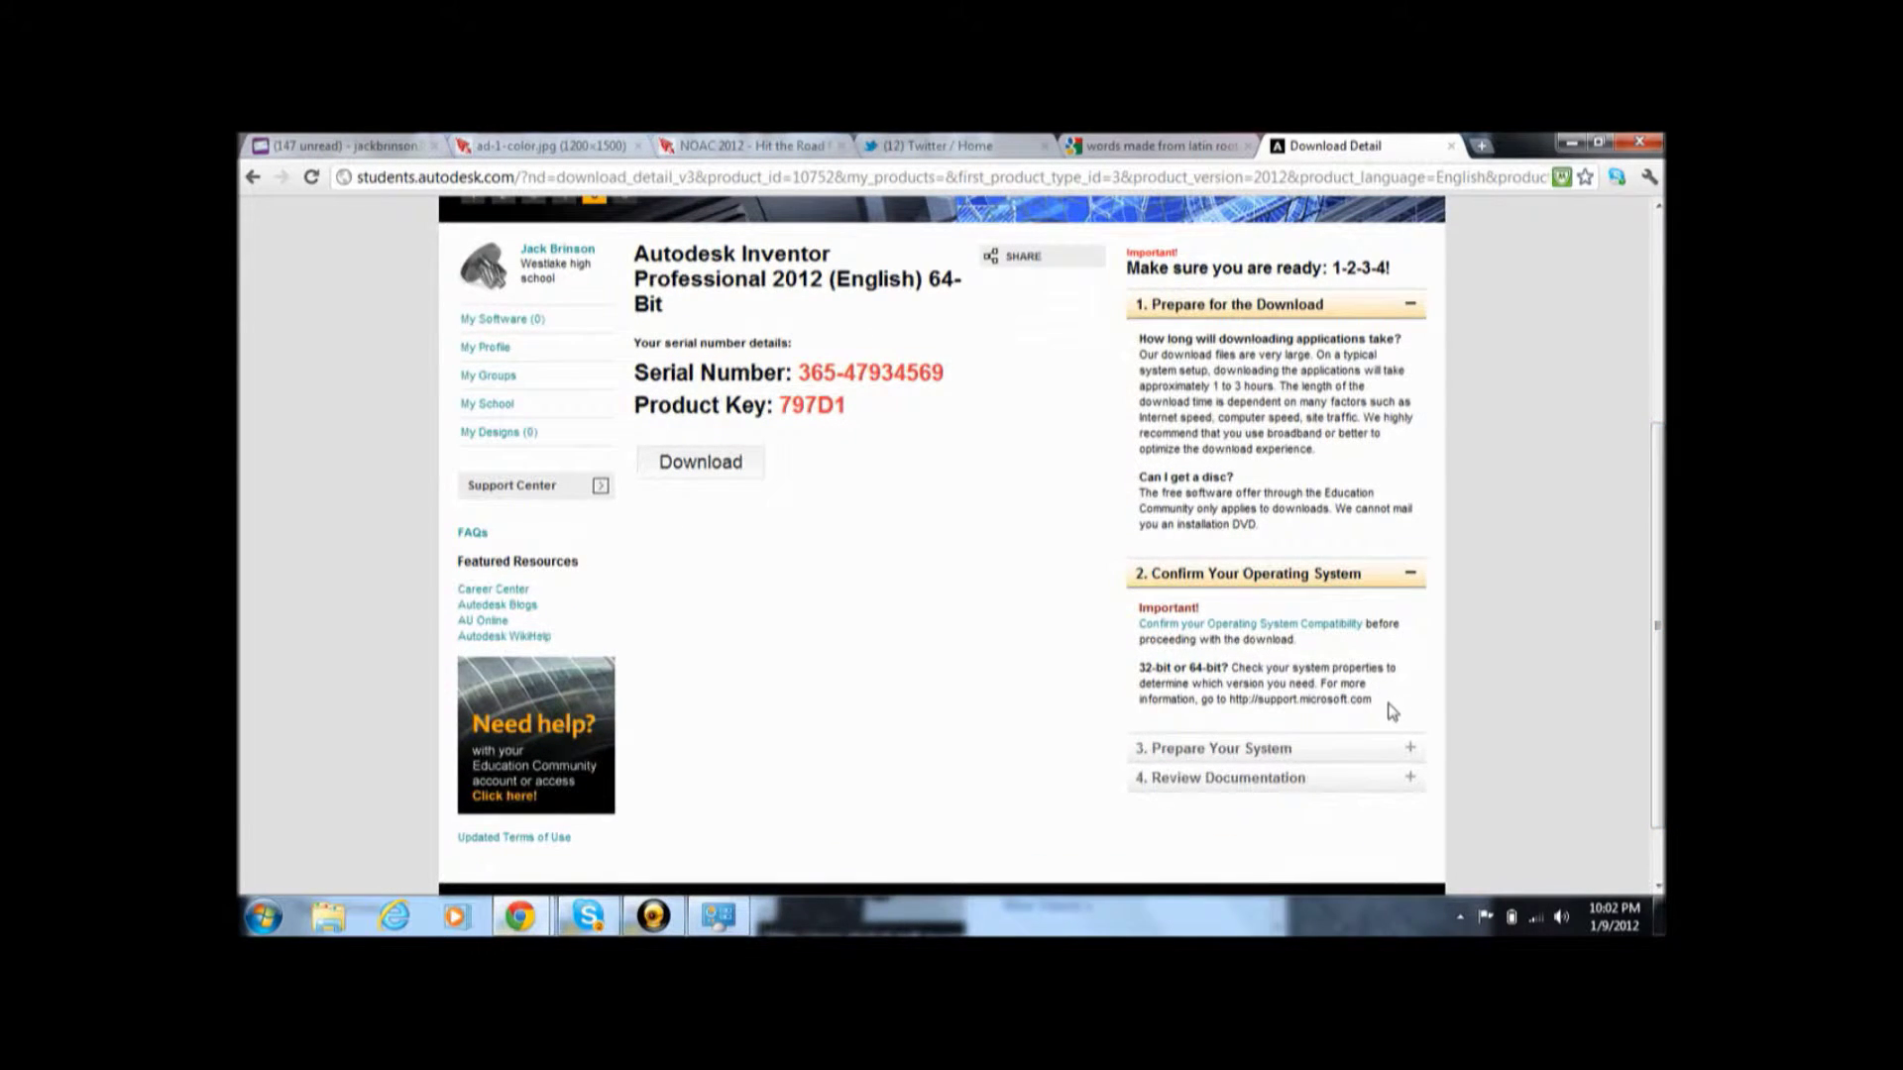
left_click(1410, 749)
scroll(1662, 715, "down", 2)
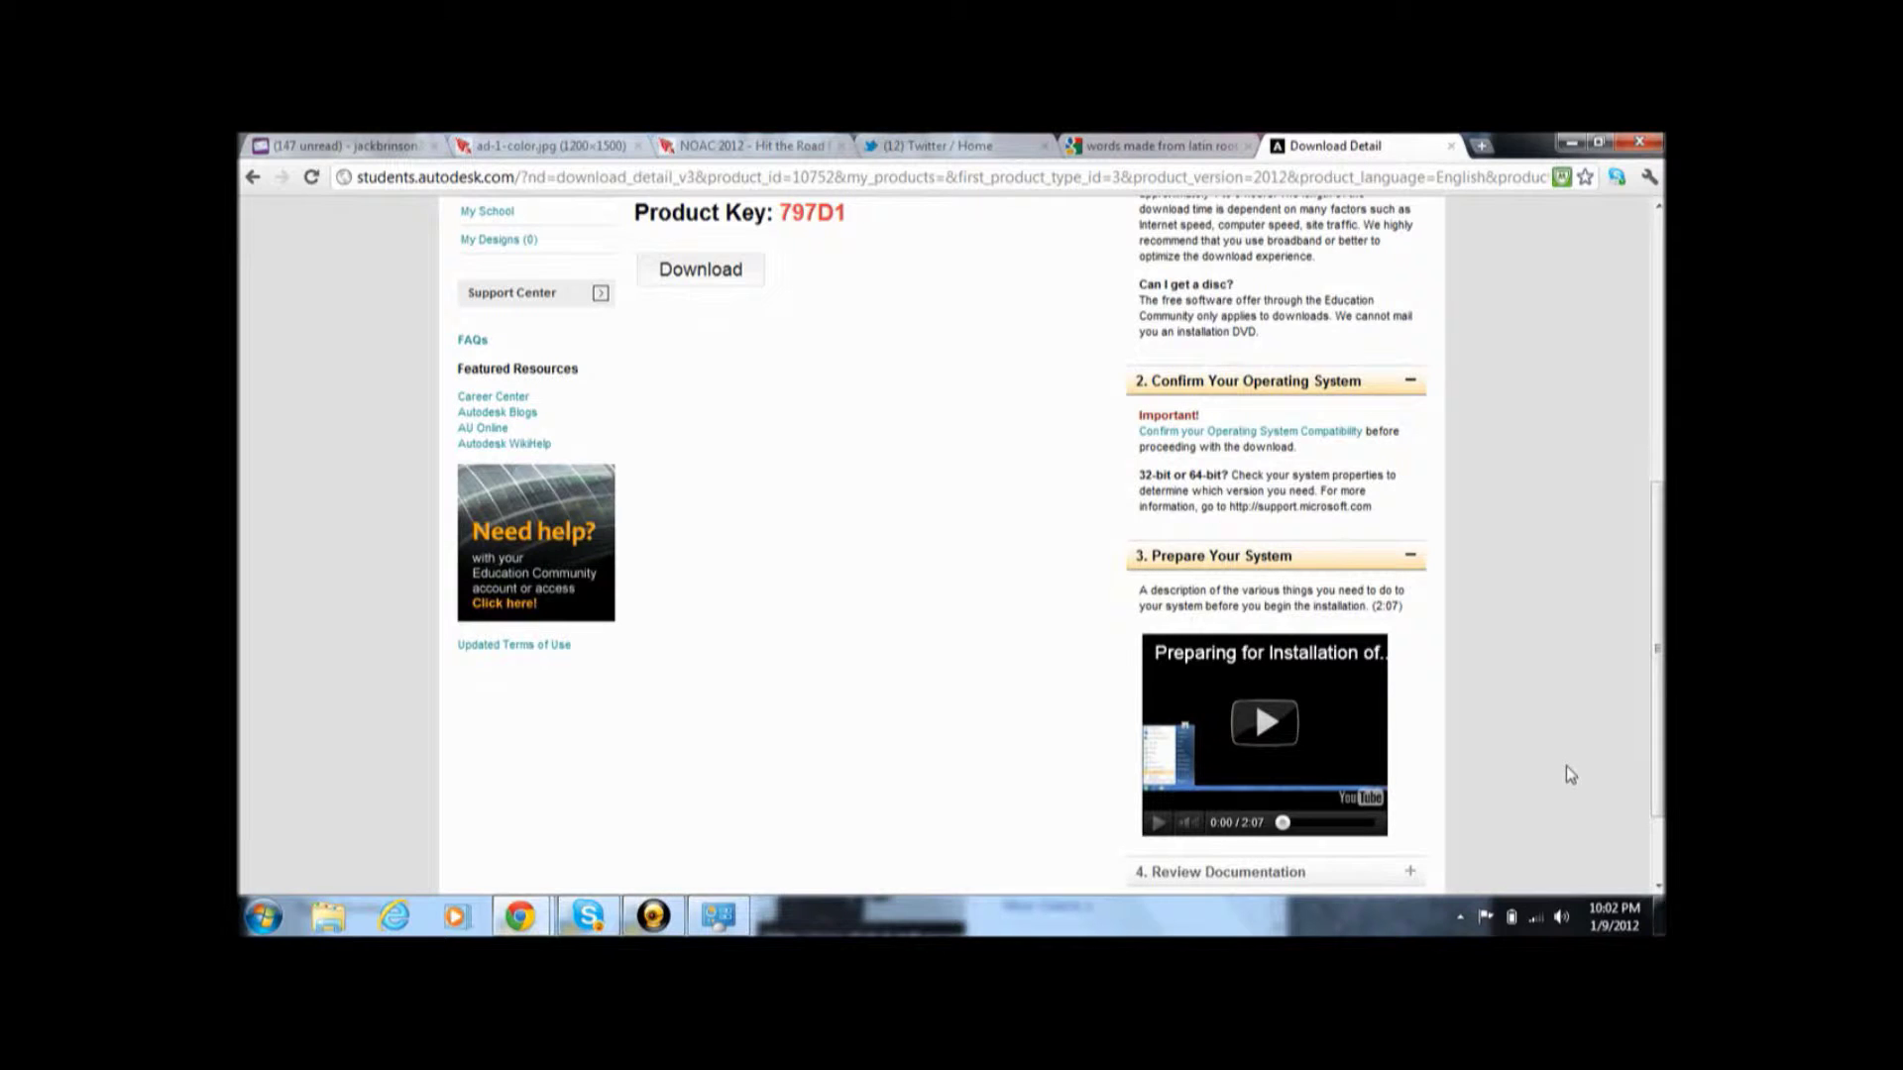
scroll(1657, 750, "down", 1)
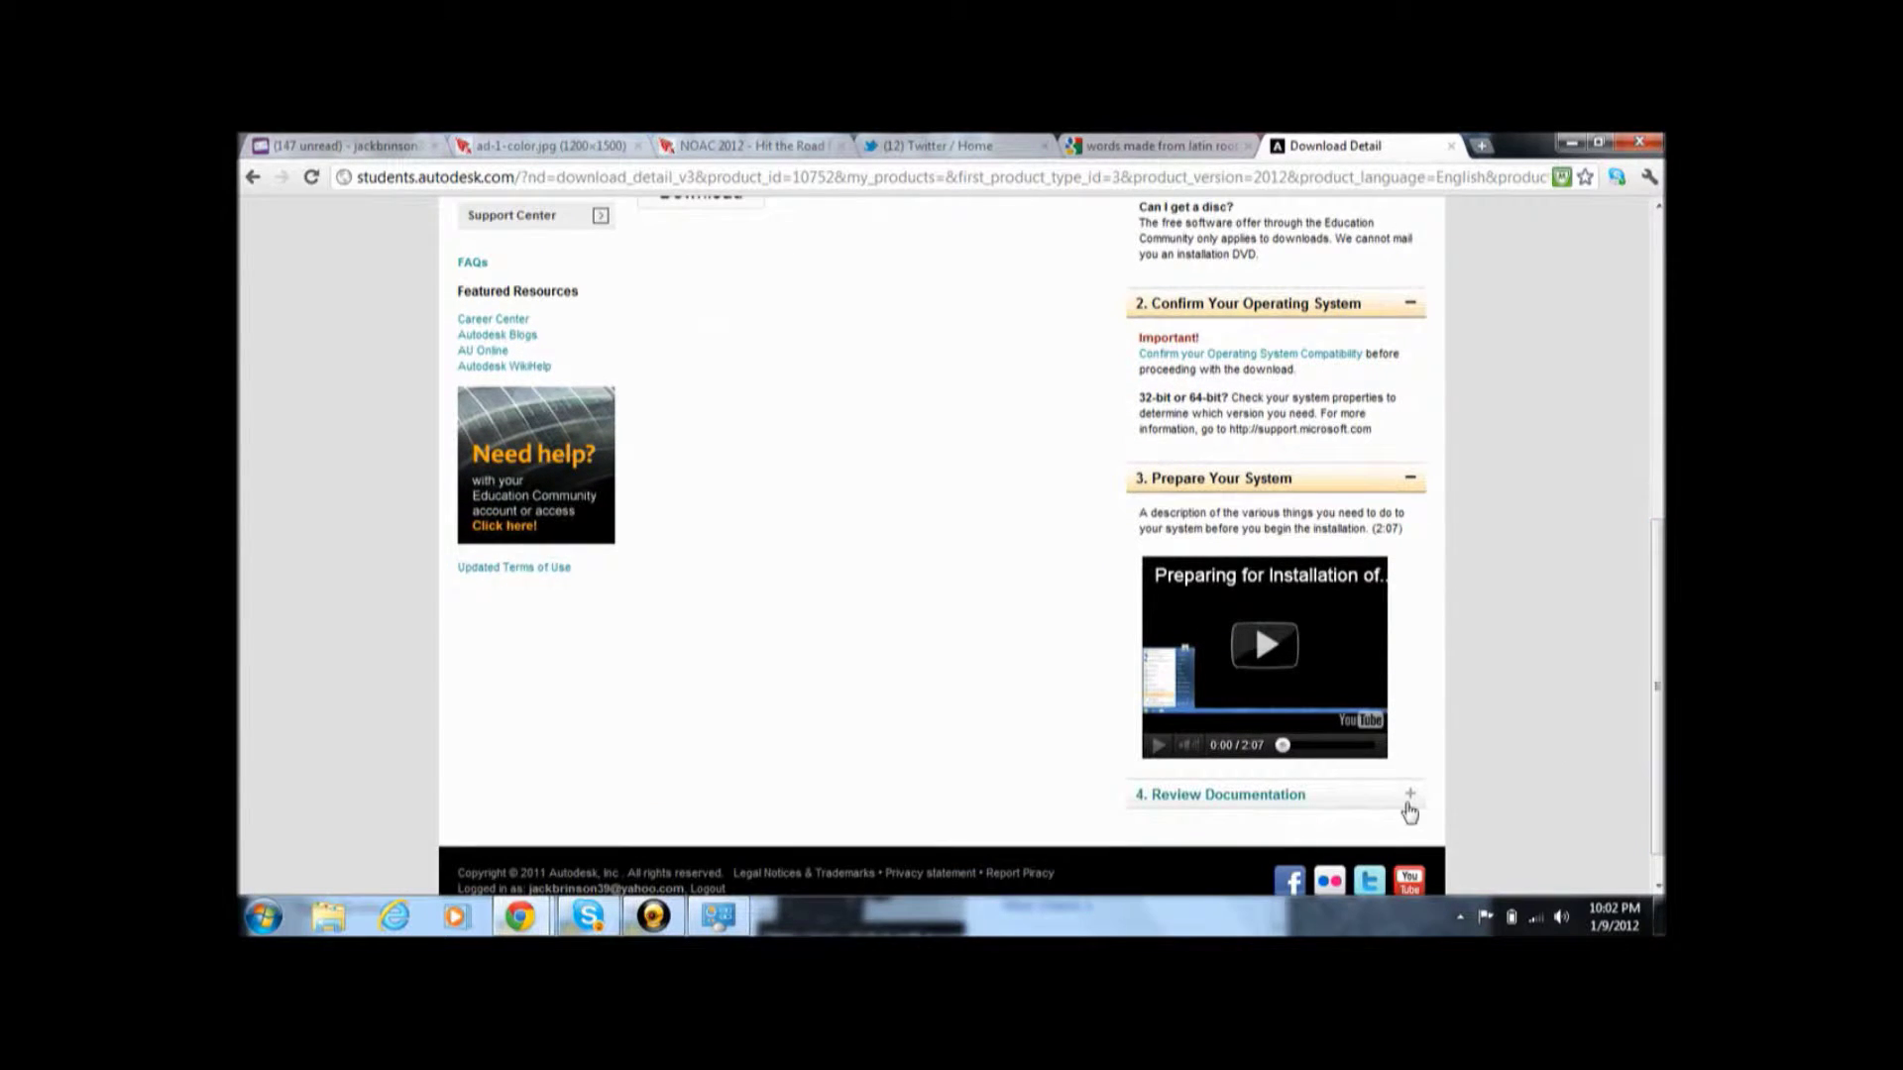
left_click(1411, 794)
scroll(1253, 412, "down", 3)
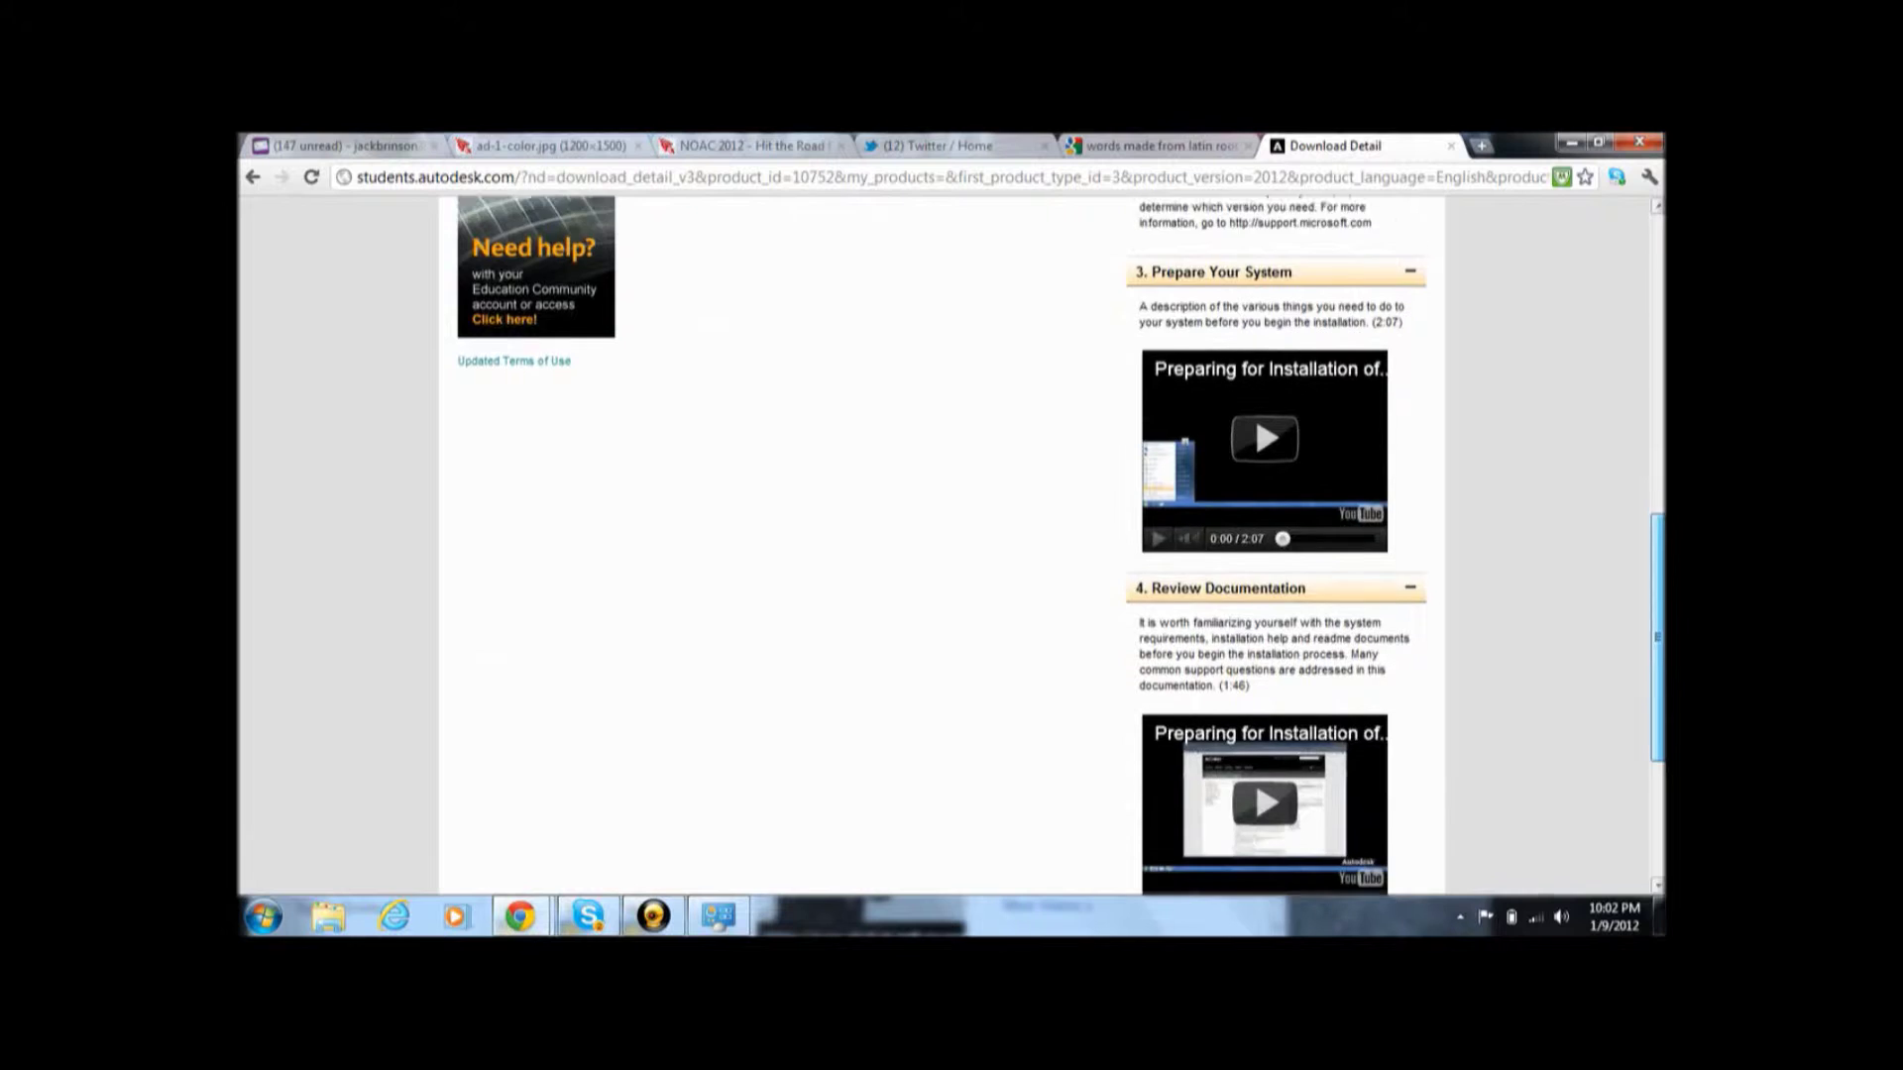
left_click_drag(1657, 662, 1658, 475)
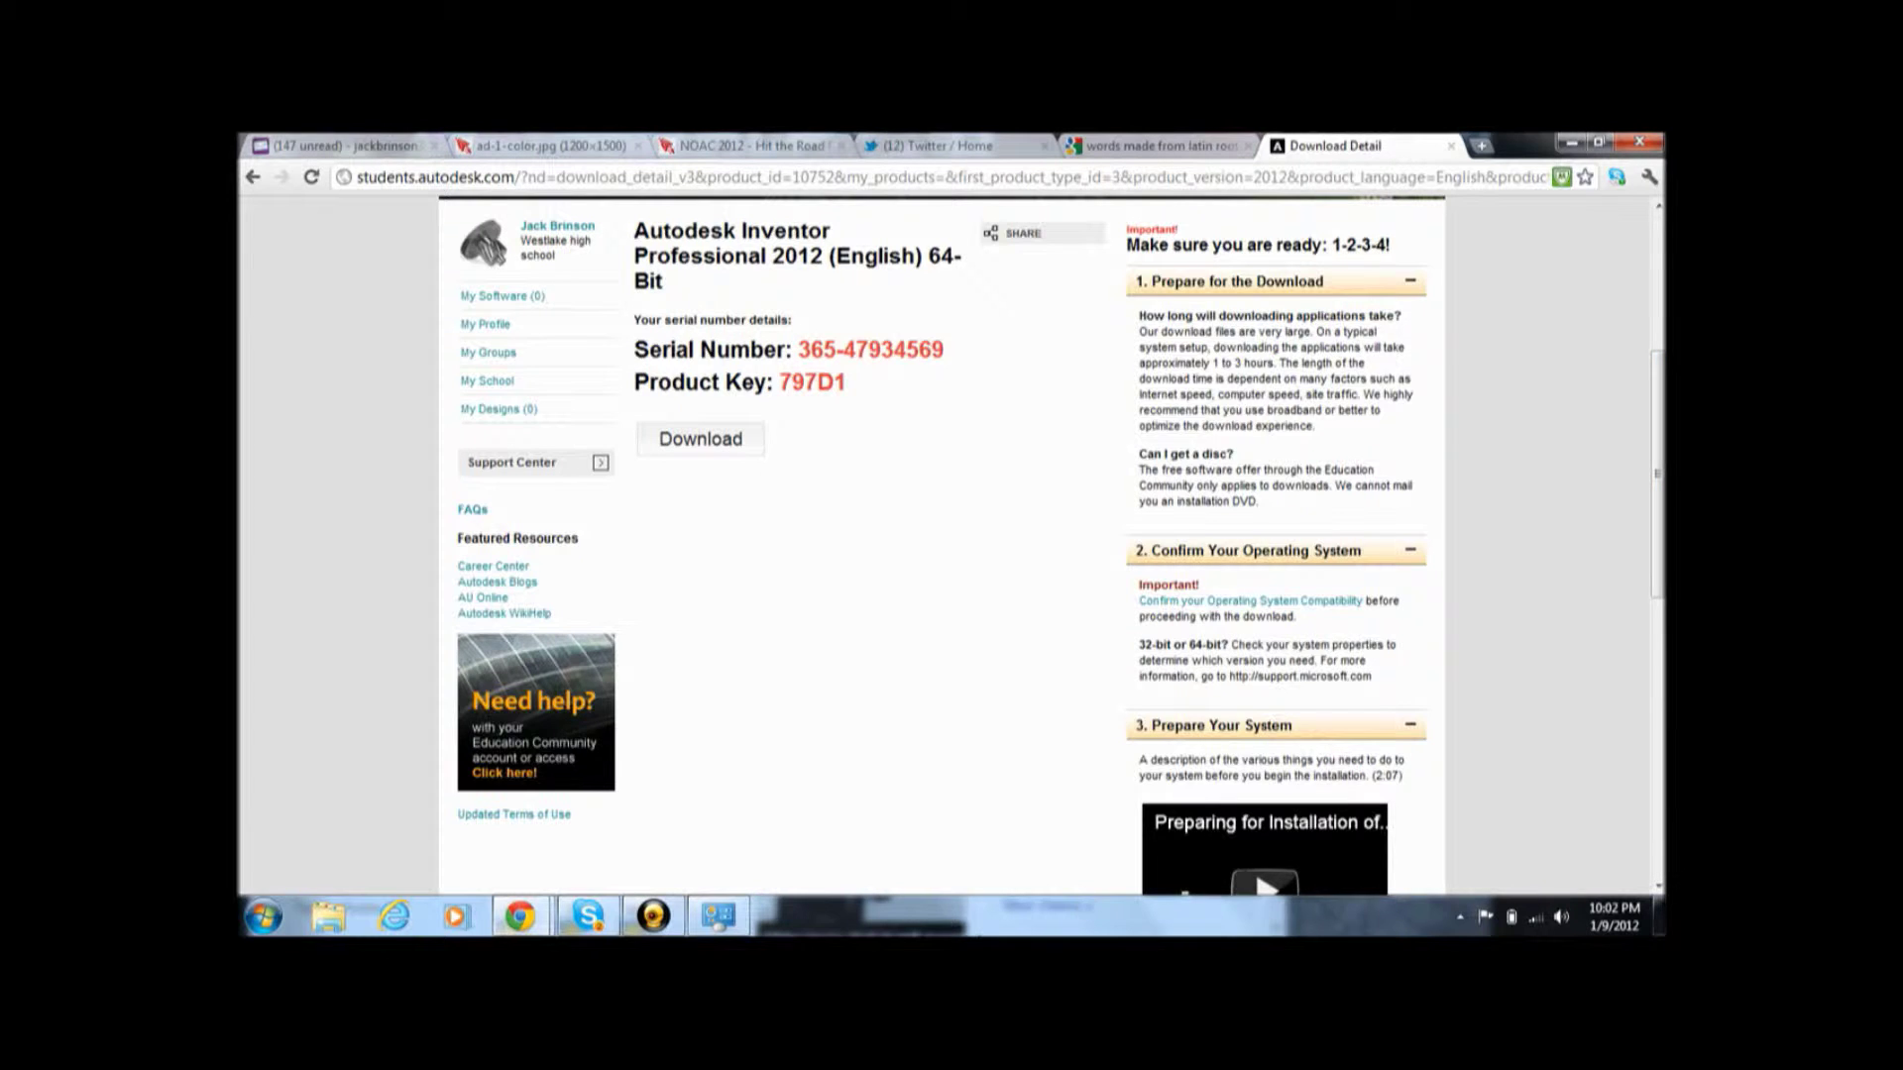
Step: Launch Autodesk Inventor Professional 2012 from the desktop and shift its window off the full-screen position
left_click(715, 917)
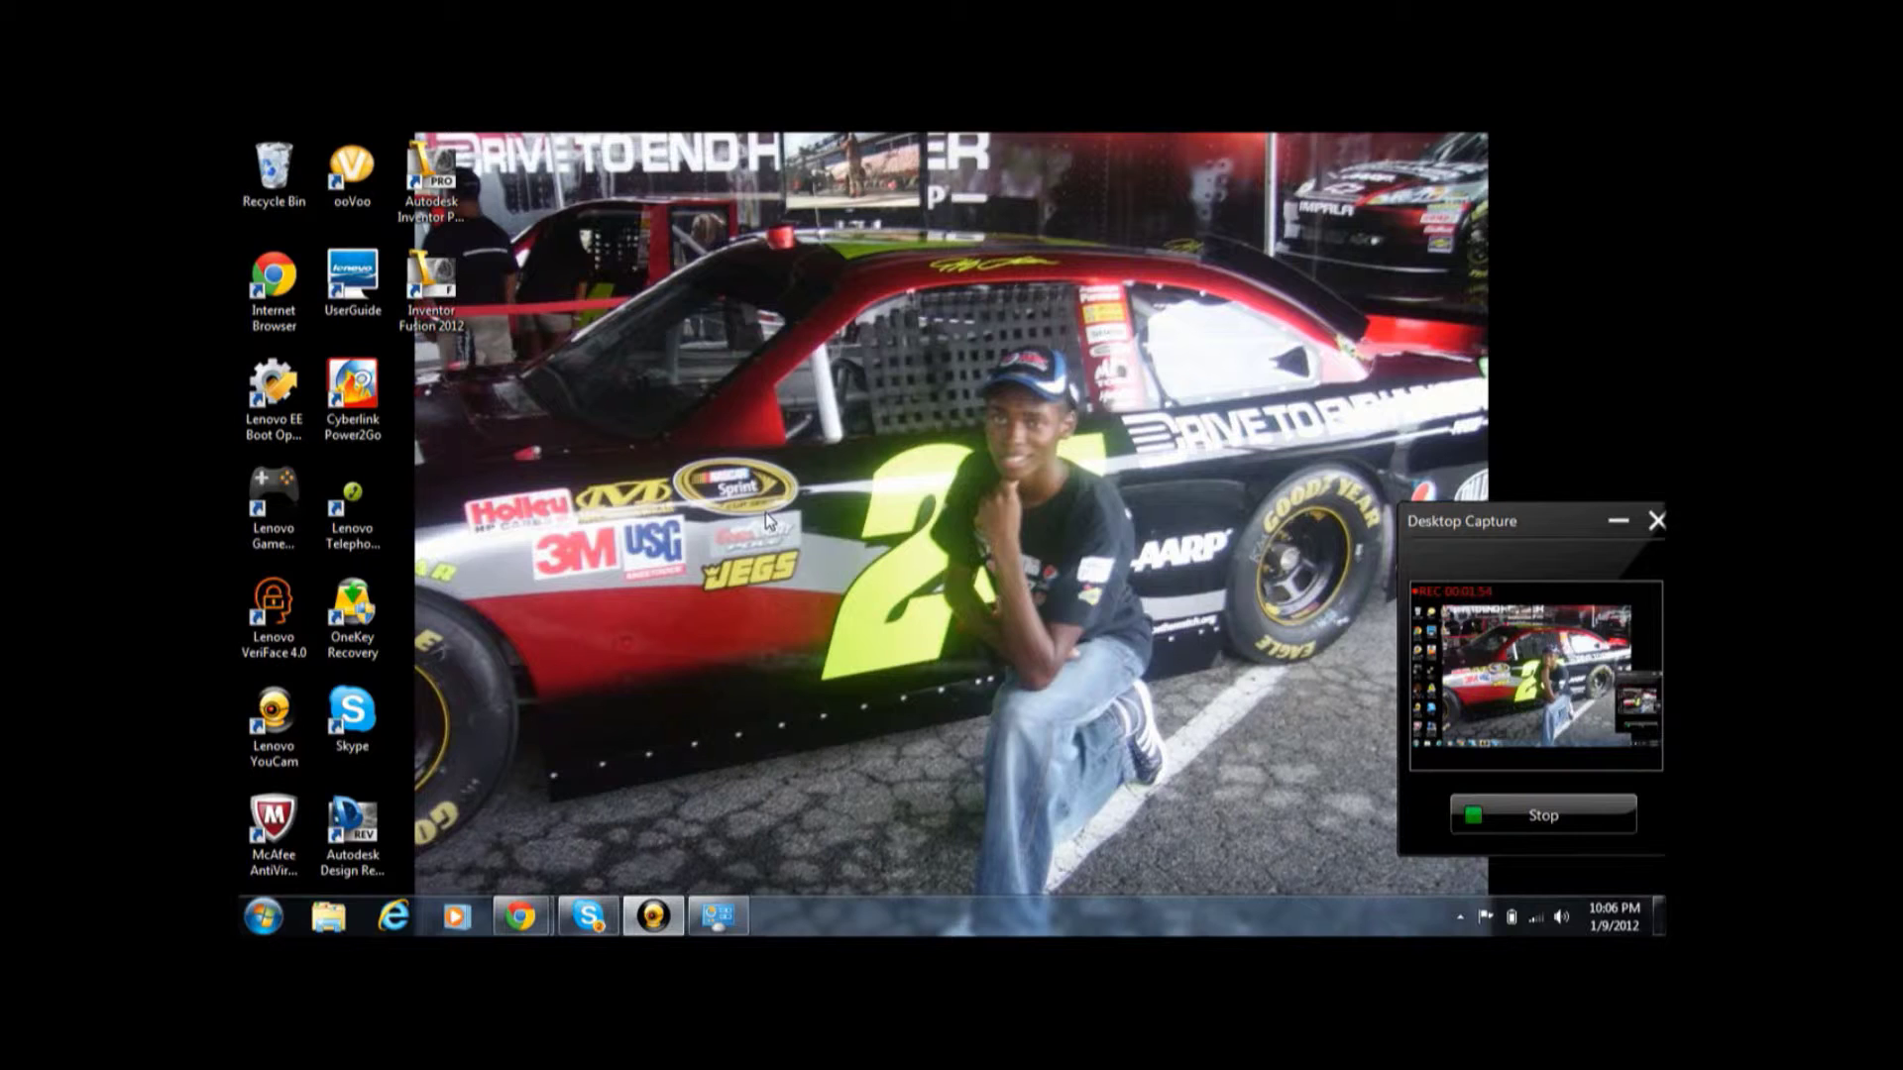
left_click(447, 153)
double_click(447, 150)
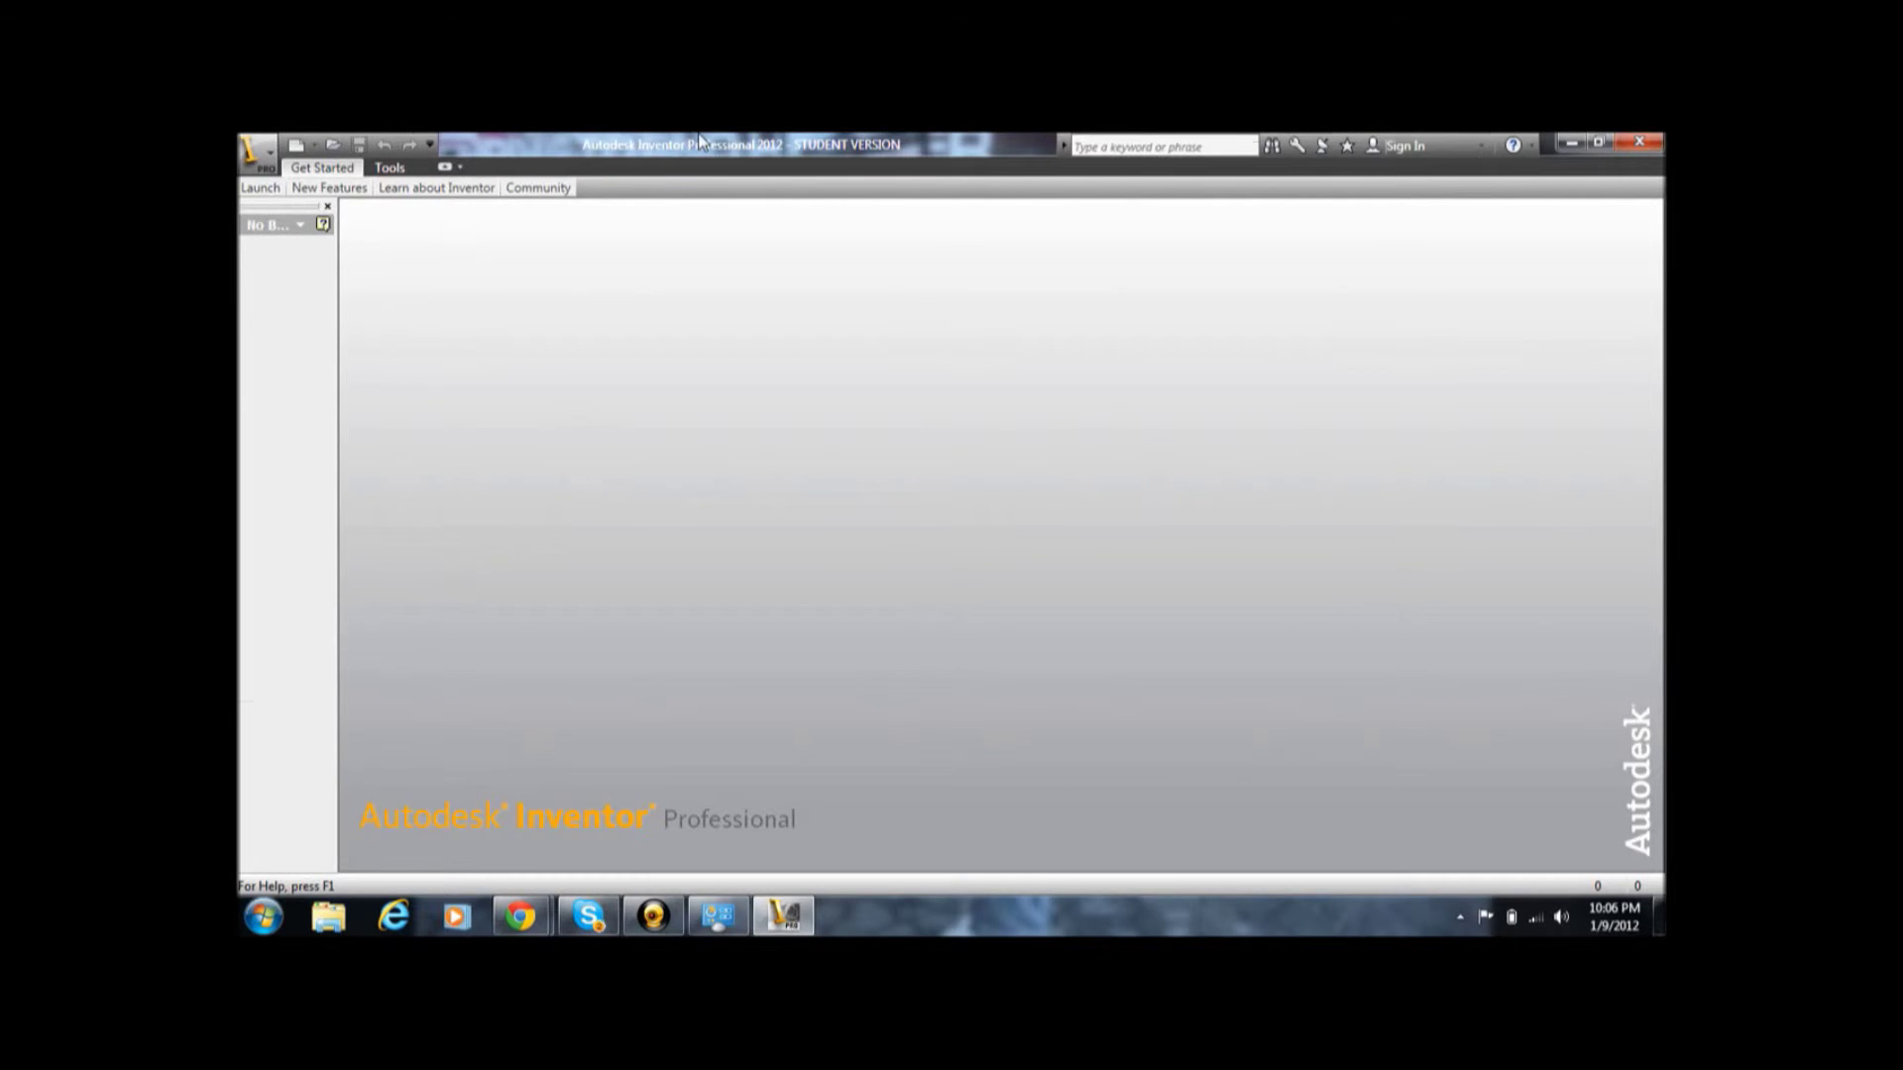
left_click_drag(700, 141, 836, 186)
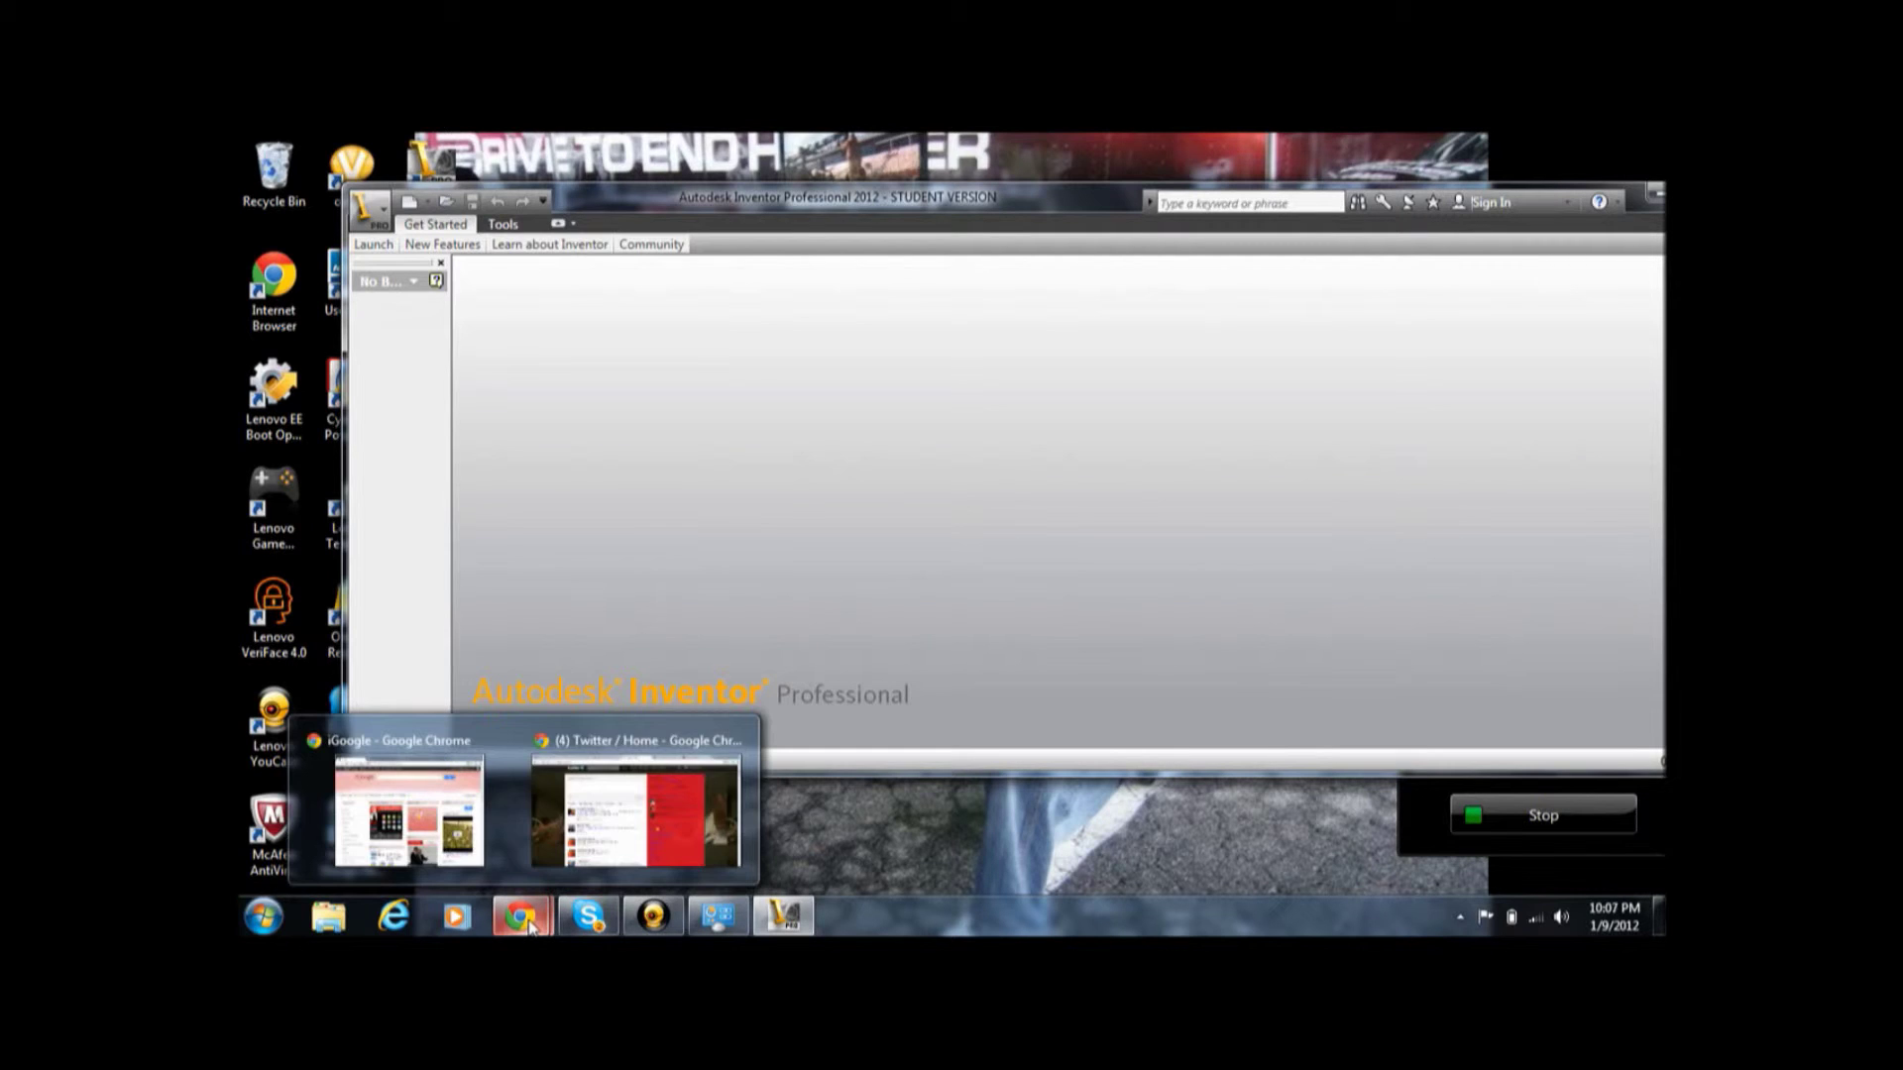
Step: Create a new part from the English Standard (in).ipt template and maximize the Inventor window
left_click(409, 202)
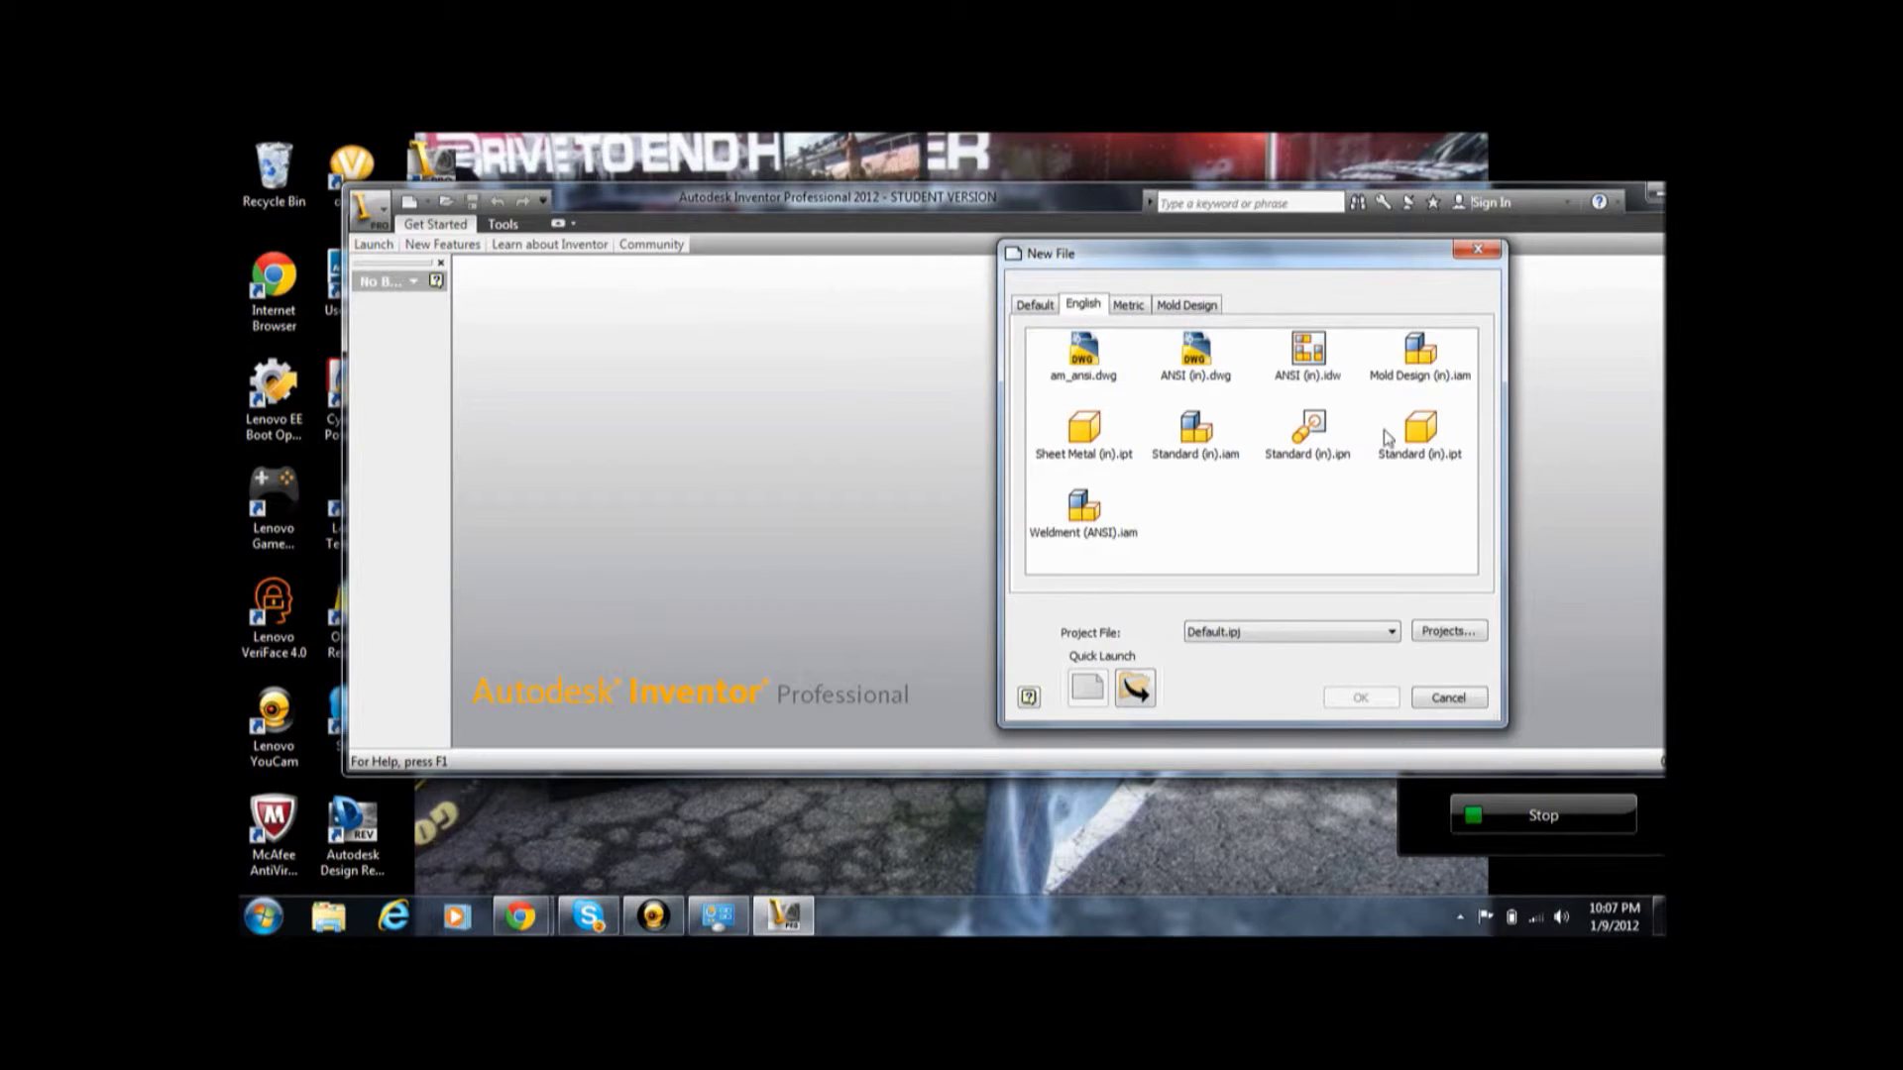
left_click(1422, 431)
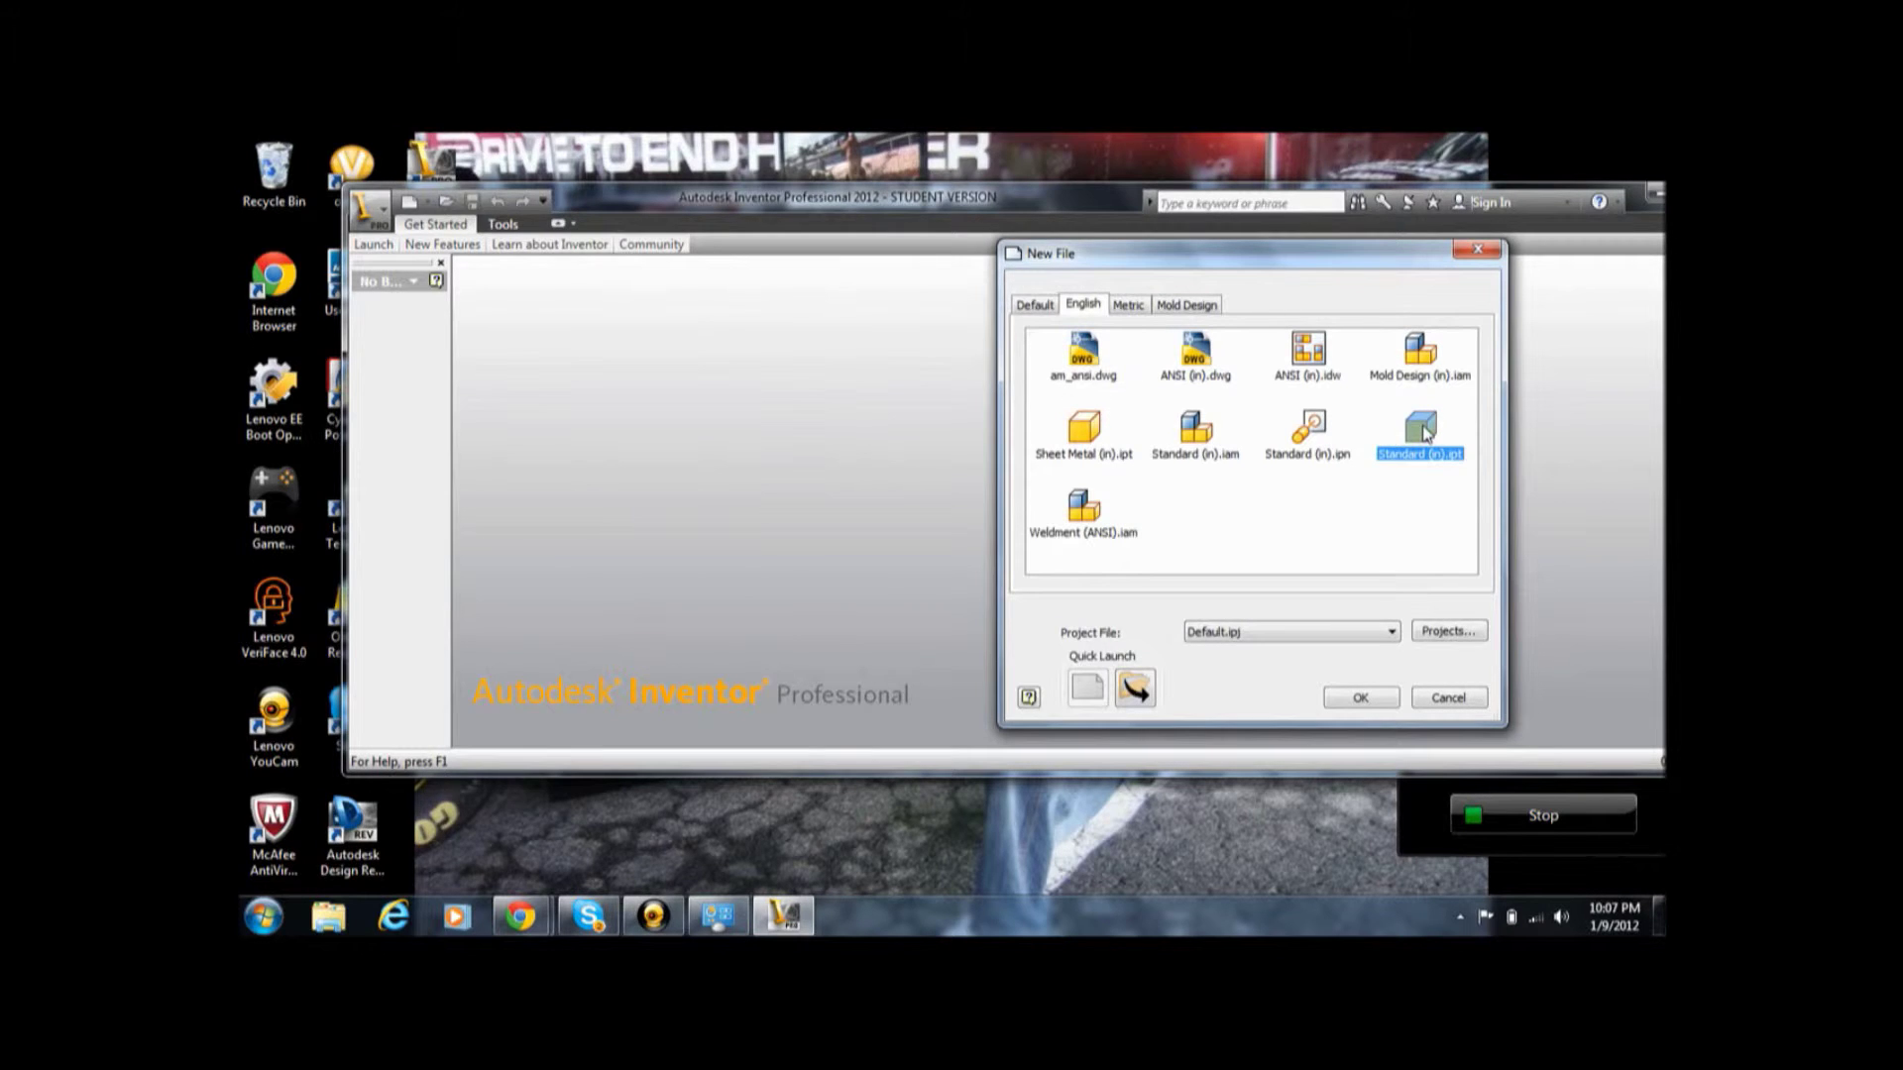
left_click(1356, 699)
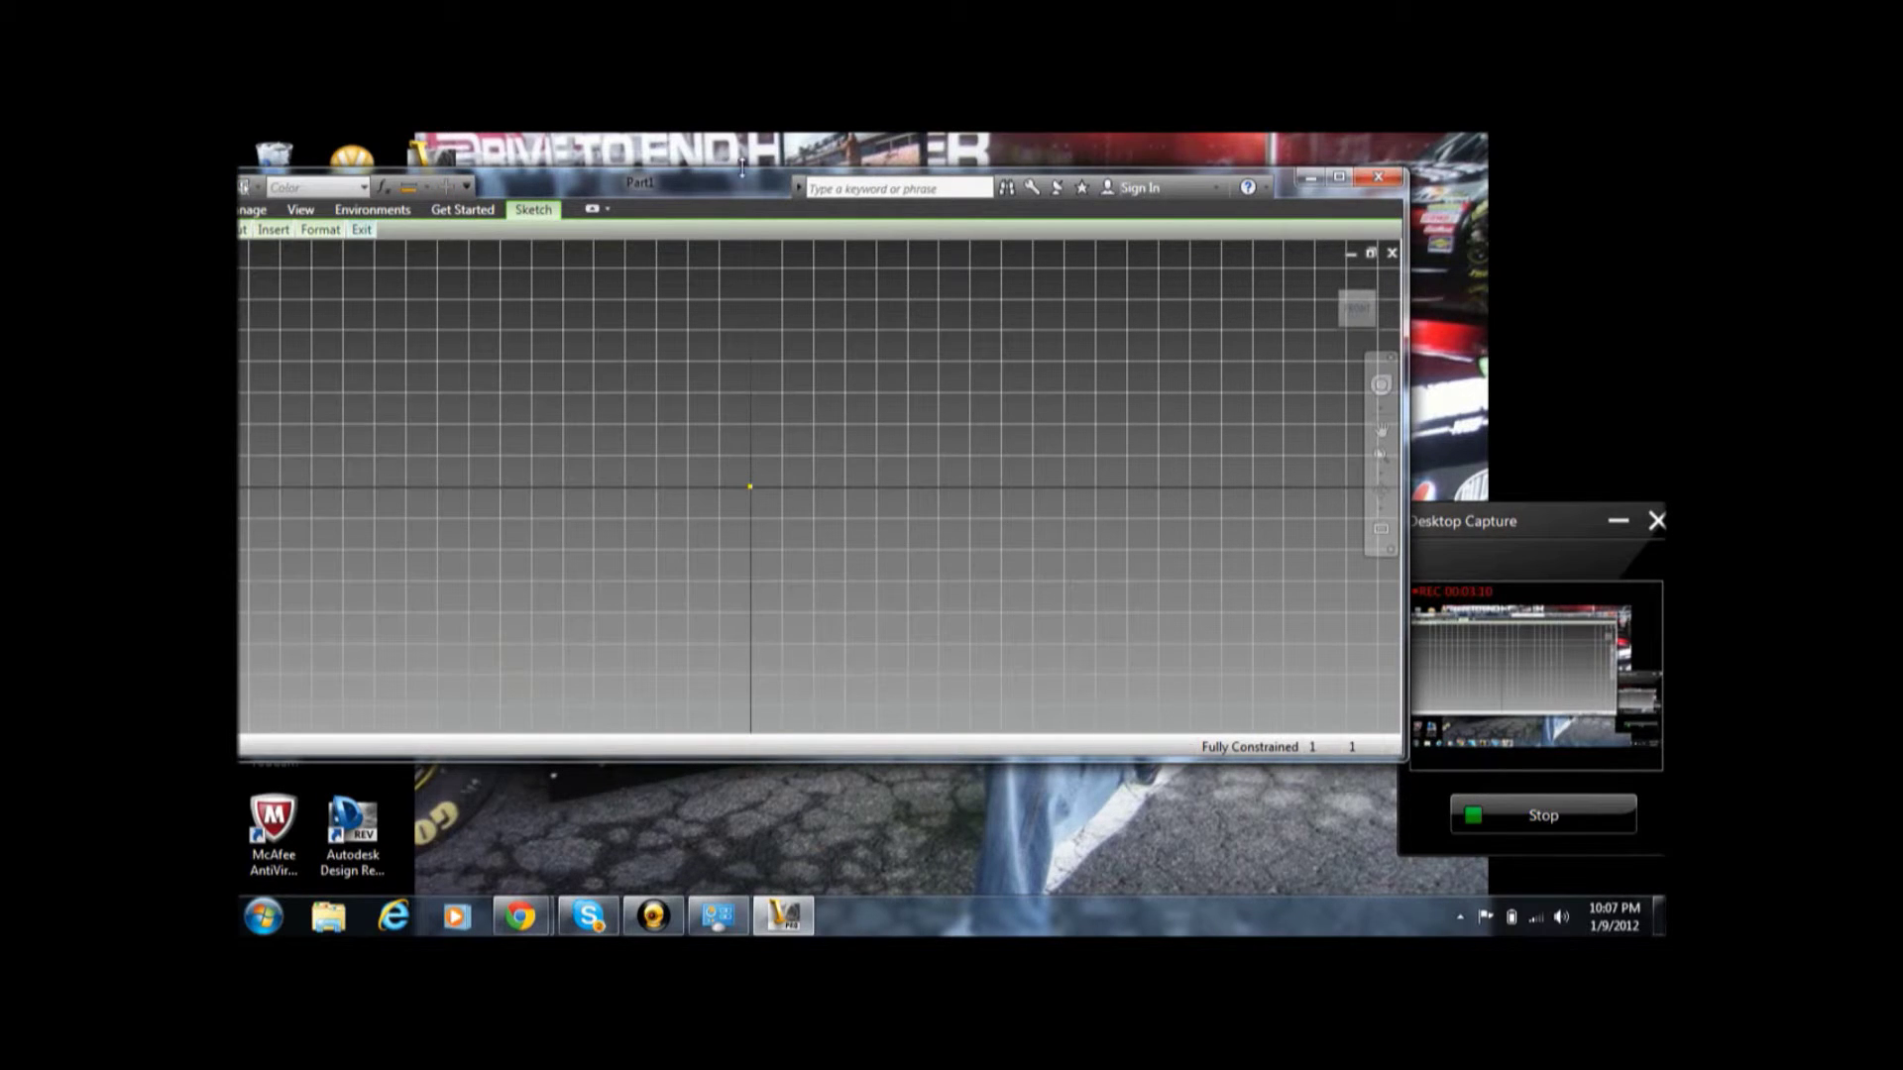
left_click_drag(742, 170, 878, 157)
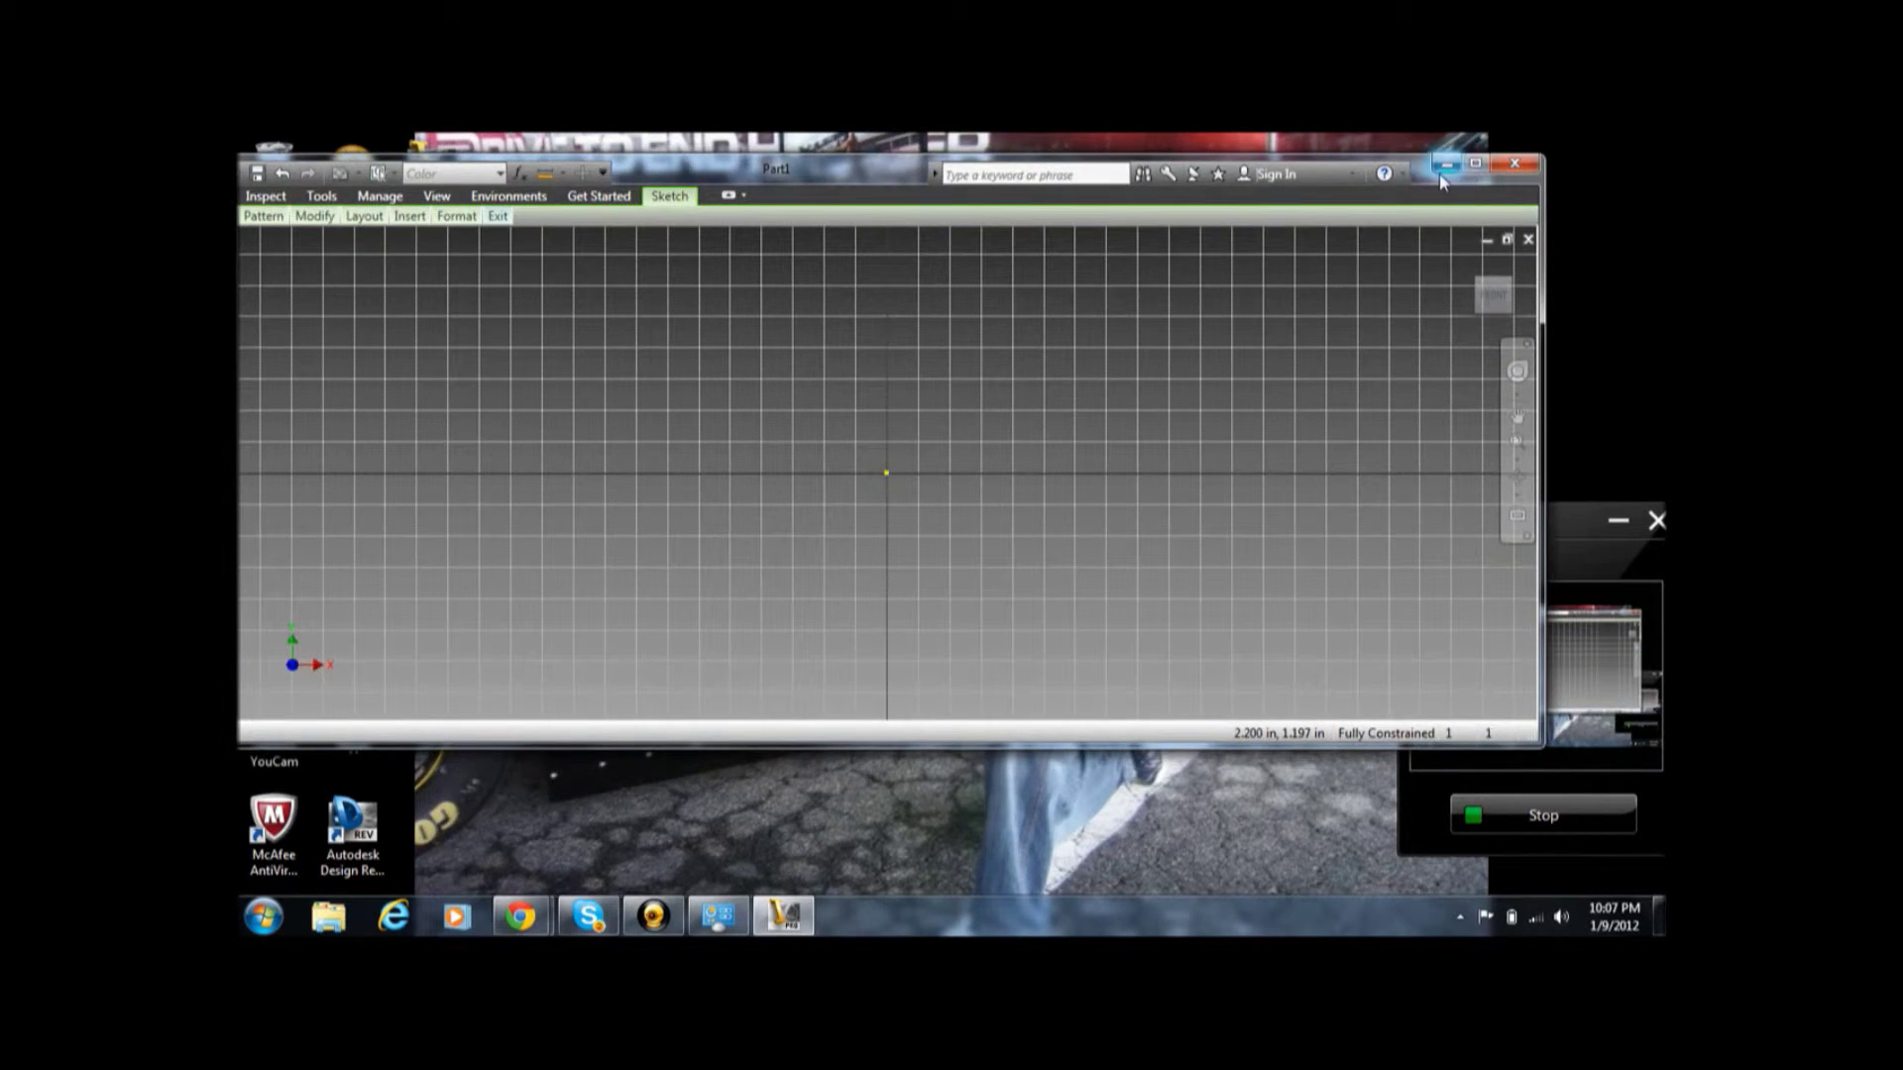
left_click(1474, 163)
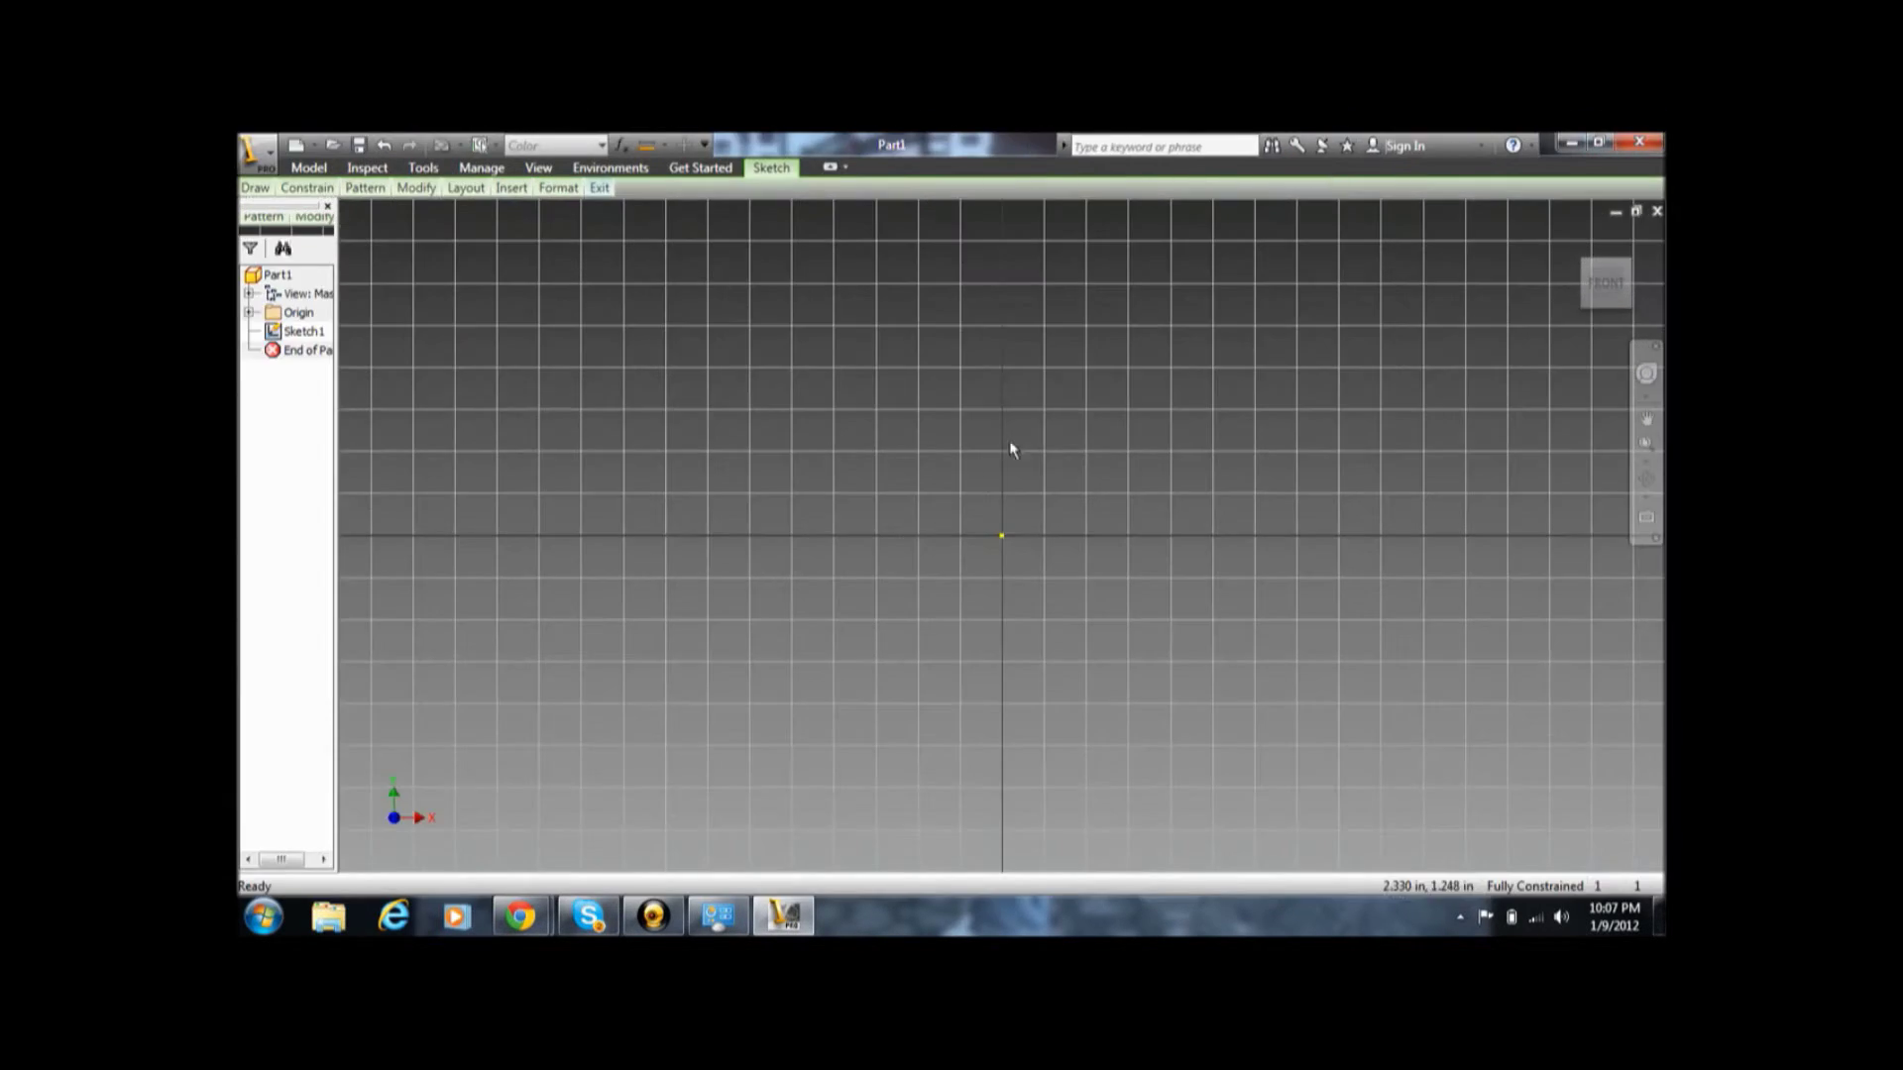
Step: Sketch an open triangular outline of three lines beside the origin, the last one about 1.15 in long, and finish the sketch
right_click(810, 514)
left_click(762, 443)
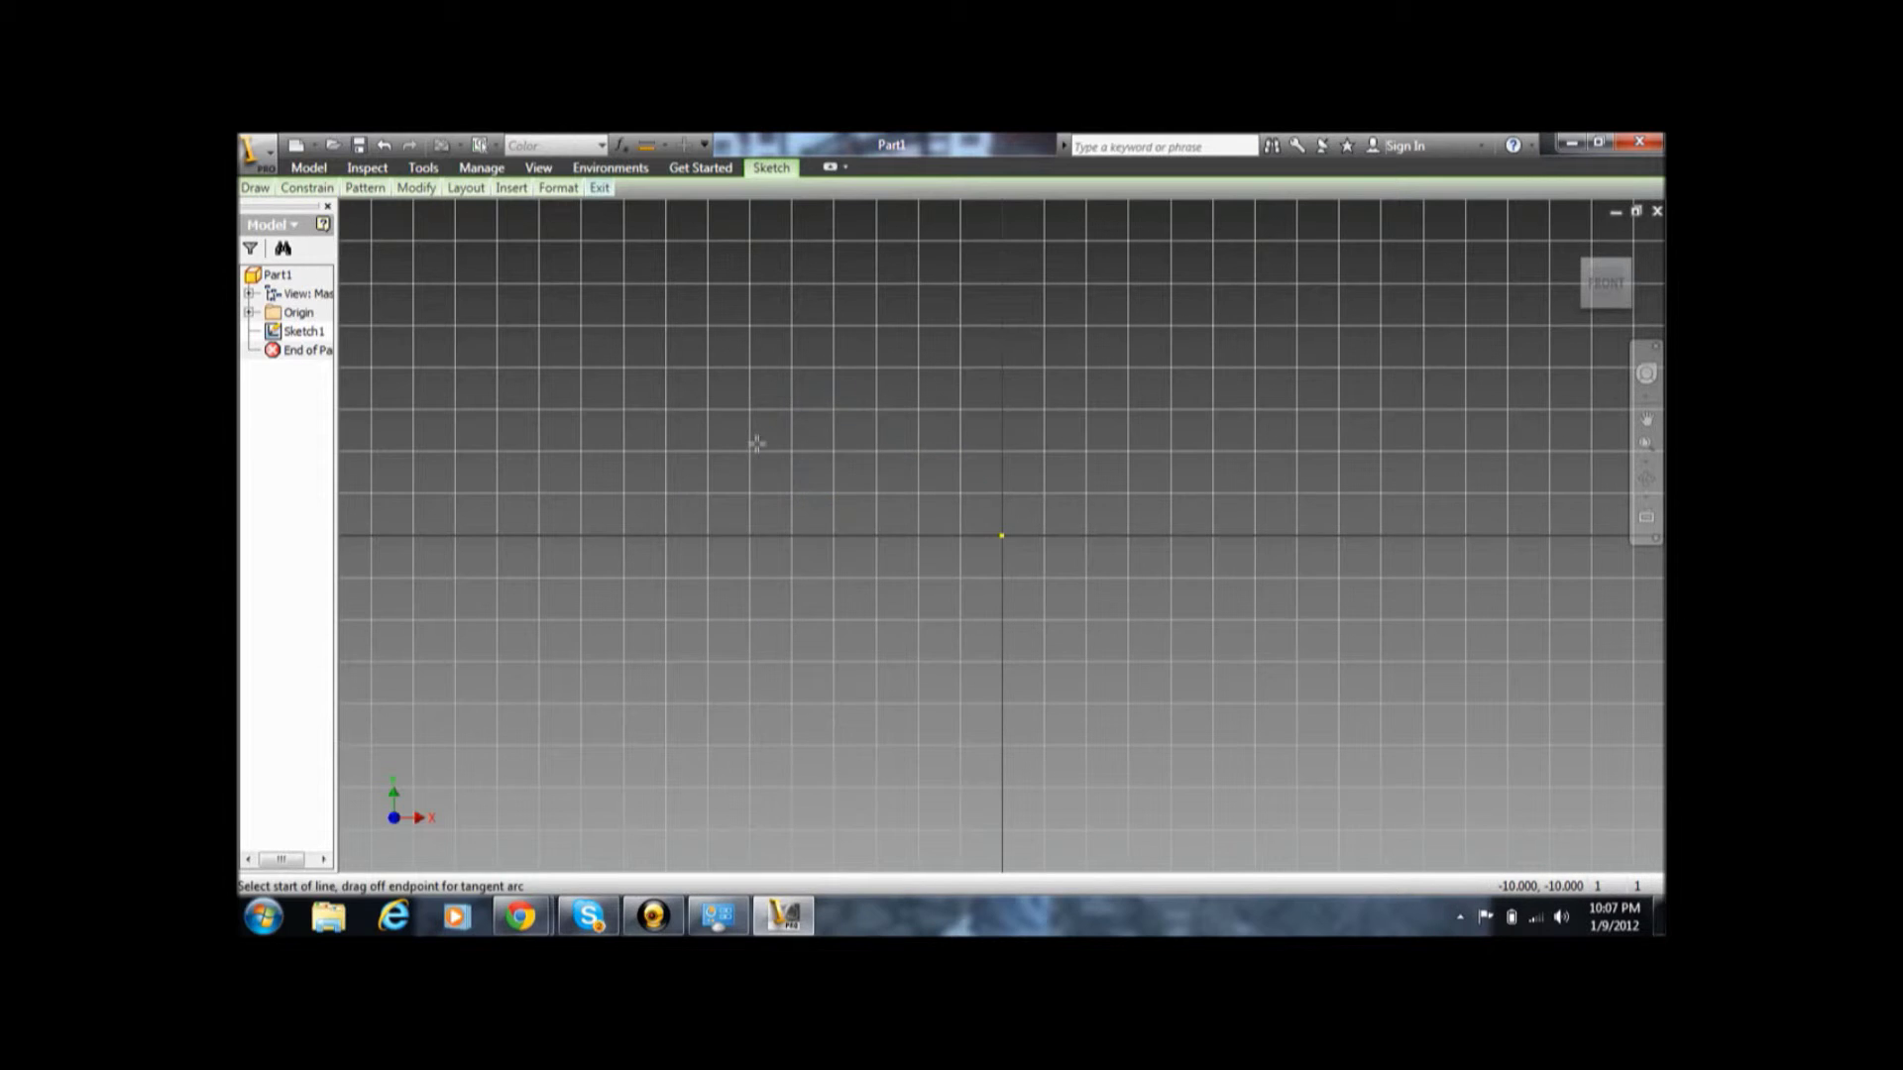
left_click(1315, 145)
left_click(946, 447)
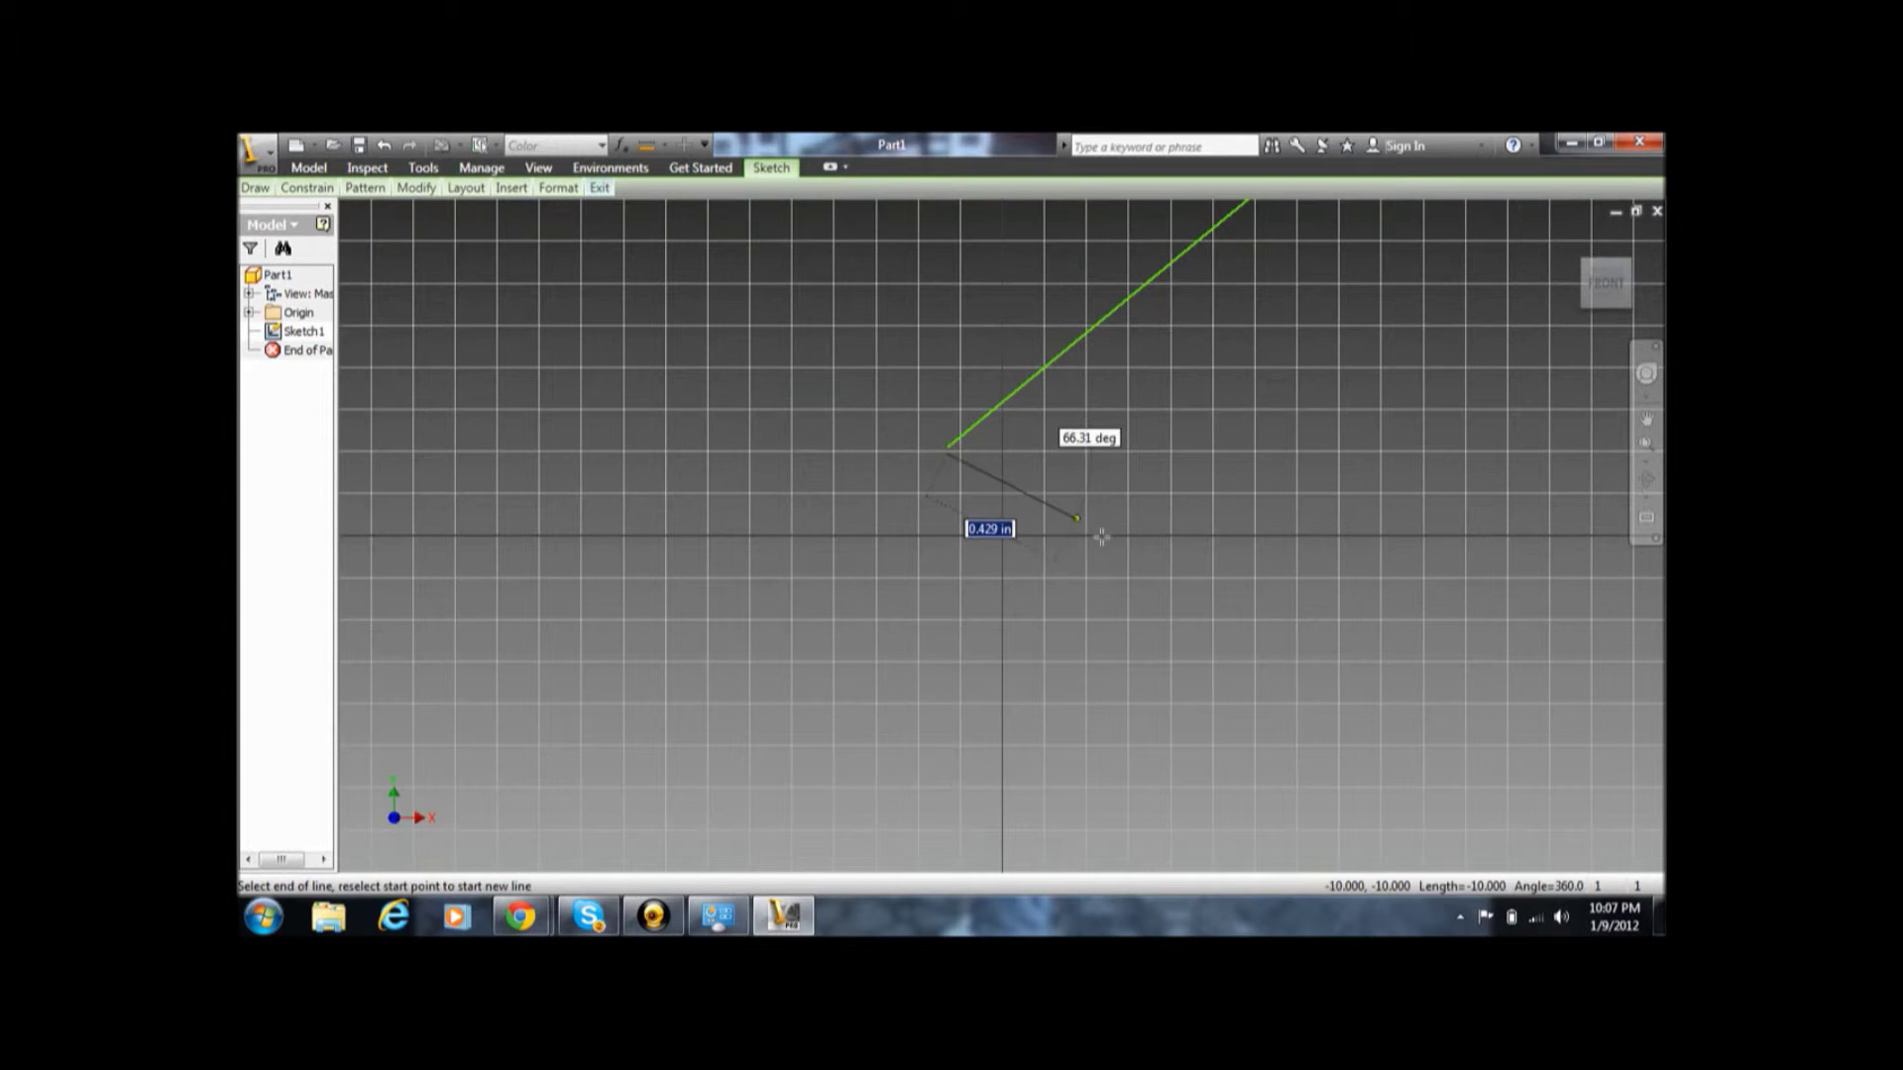
left_click(1156, 588)
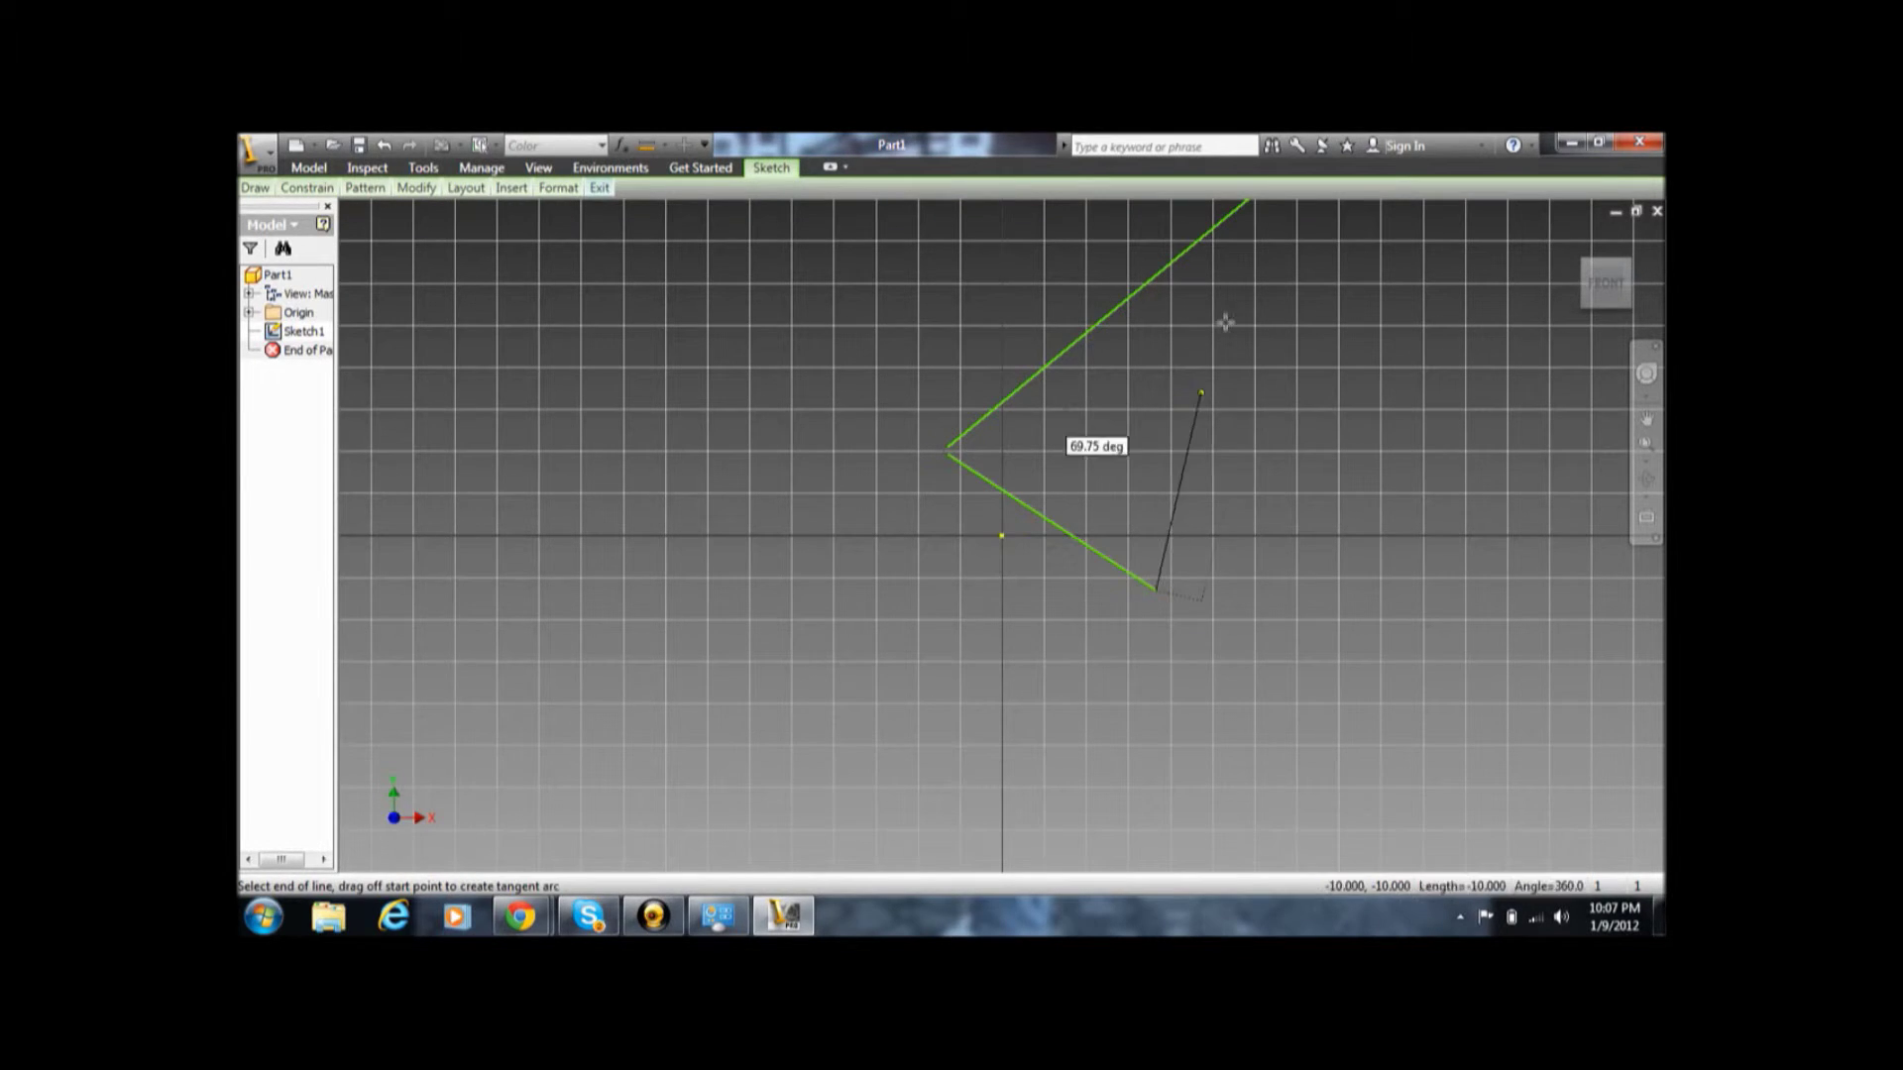
left_click(1243, 214)
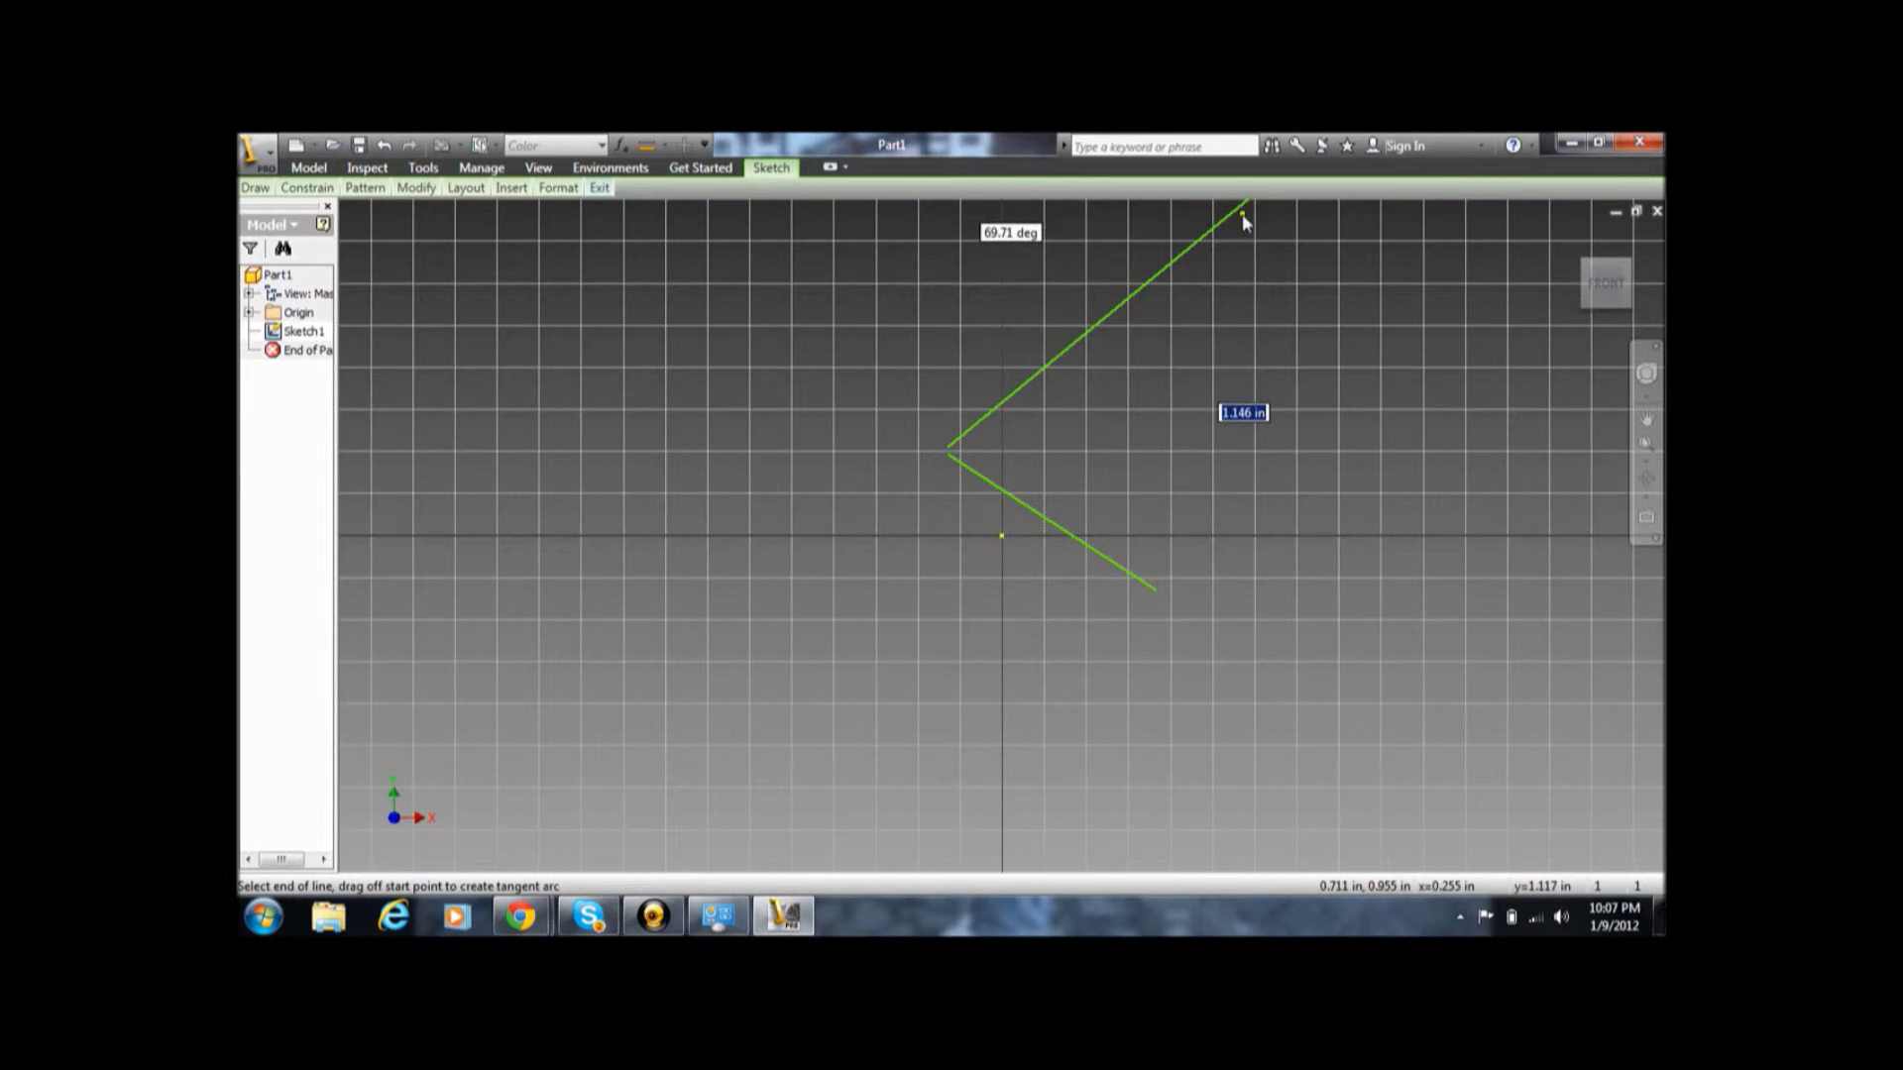
right_click(1183, 461)
left_click(1203, 525)
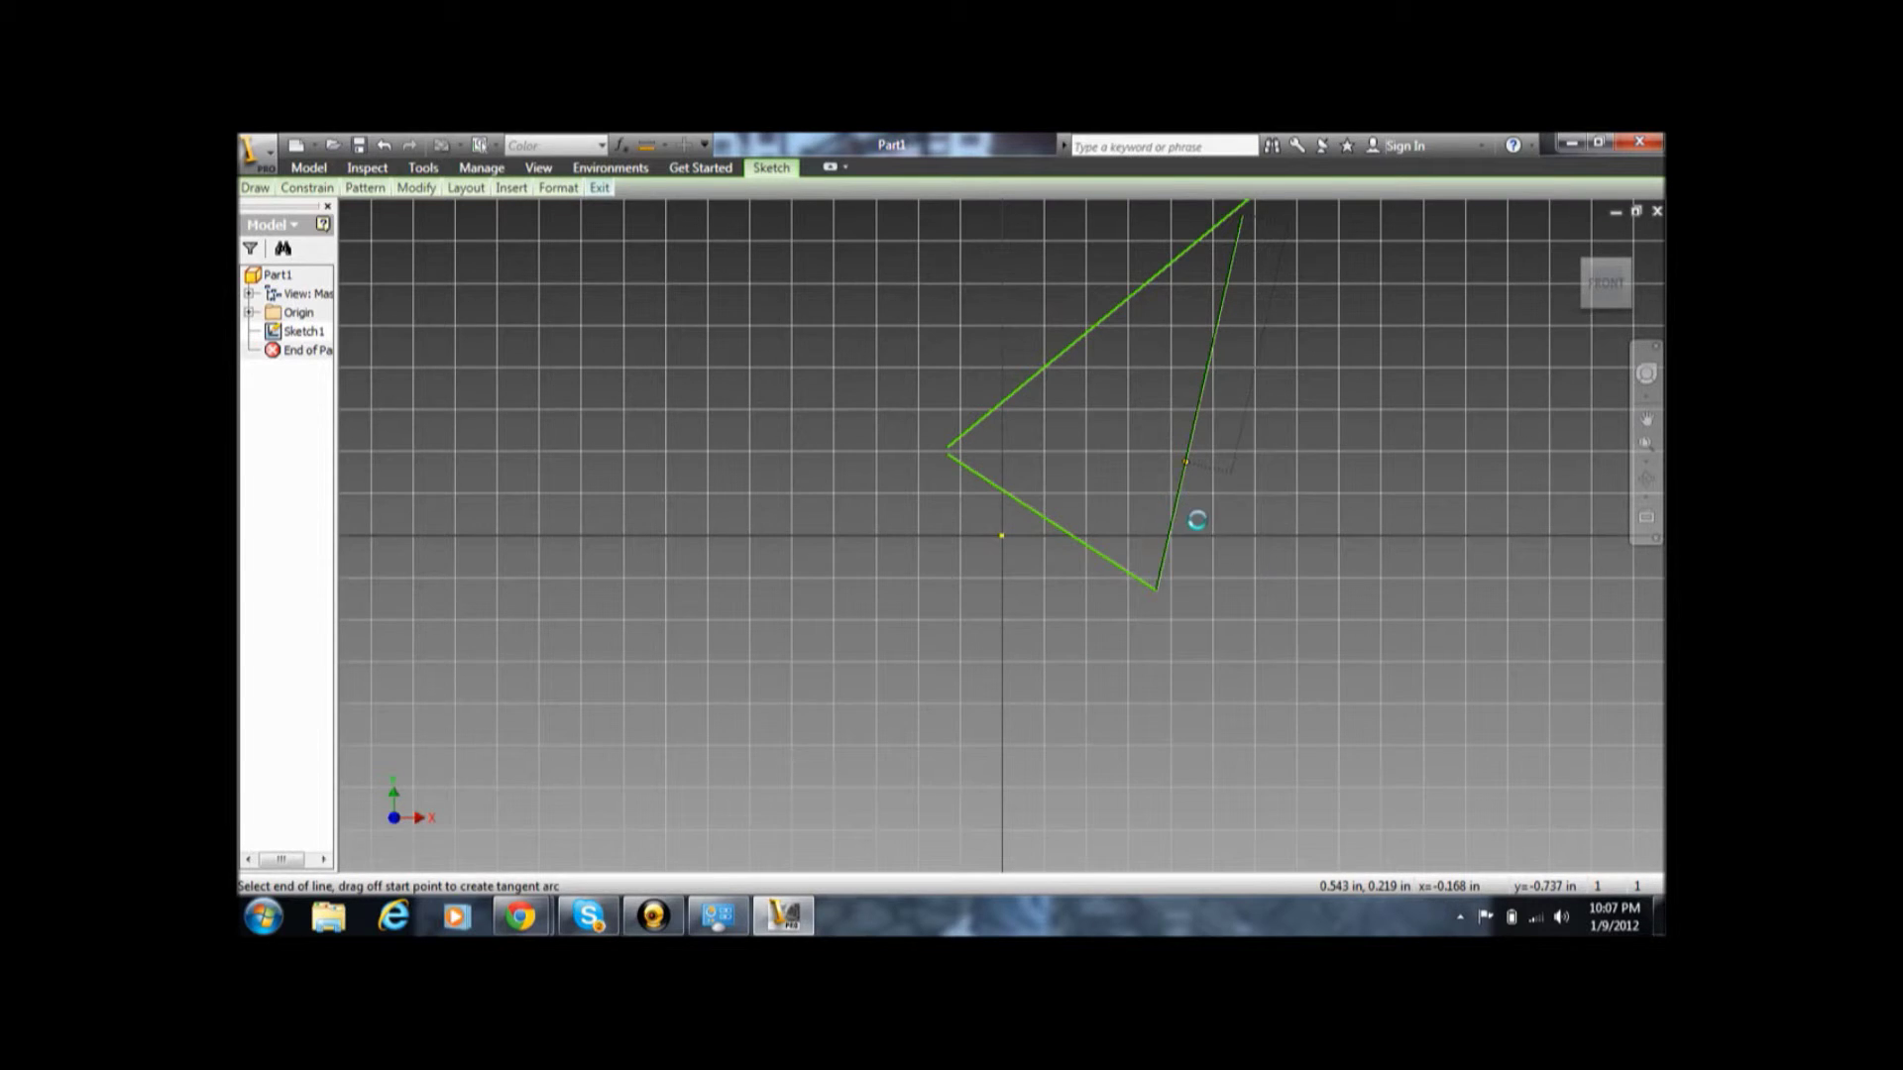
Step: Extrude the upper sketch line as a surface with a taper angle of 35 degrees
left_click(1103, 536)
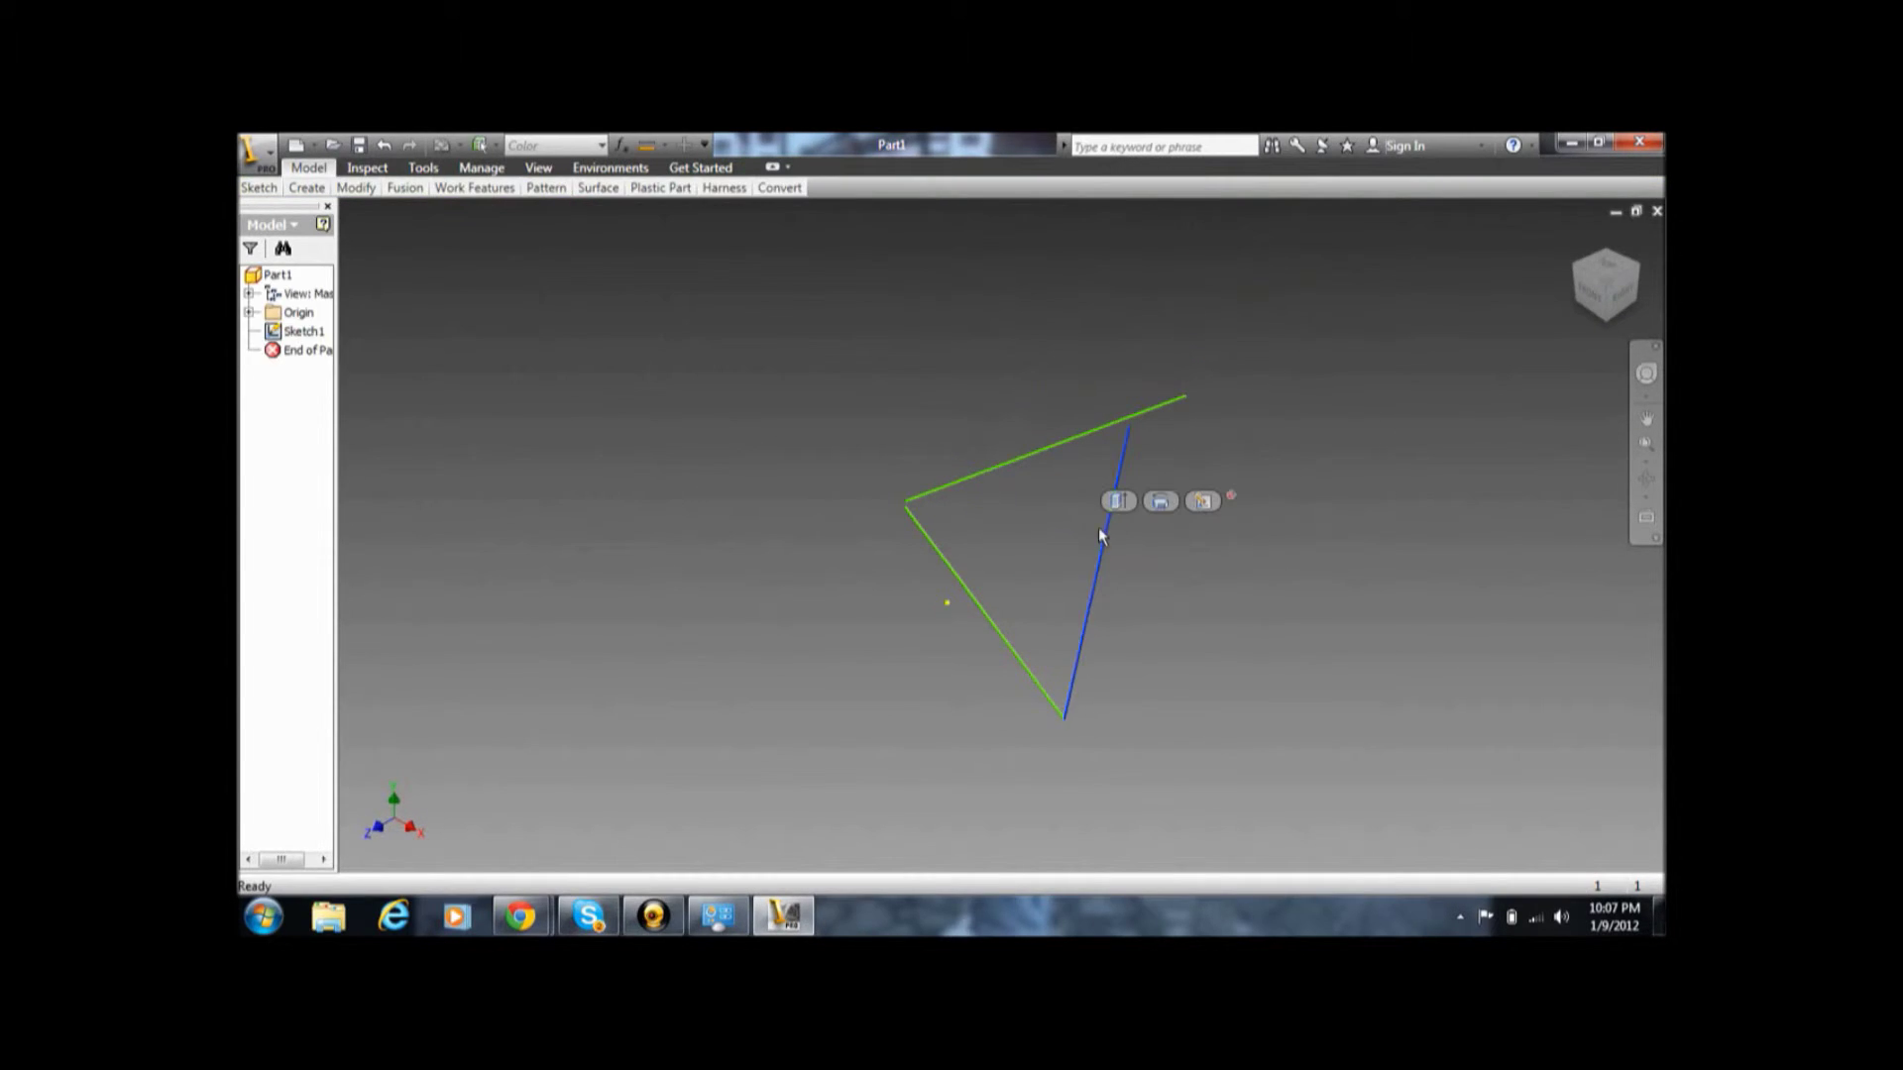
left_click(1118, 500)
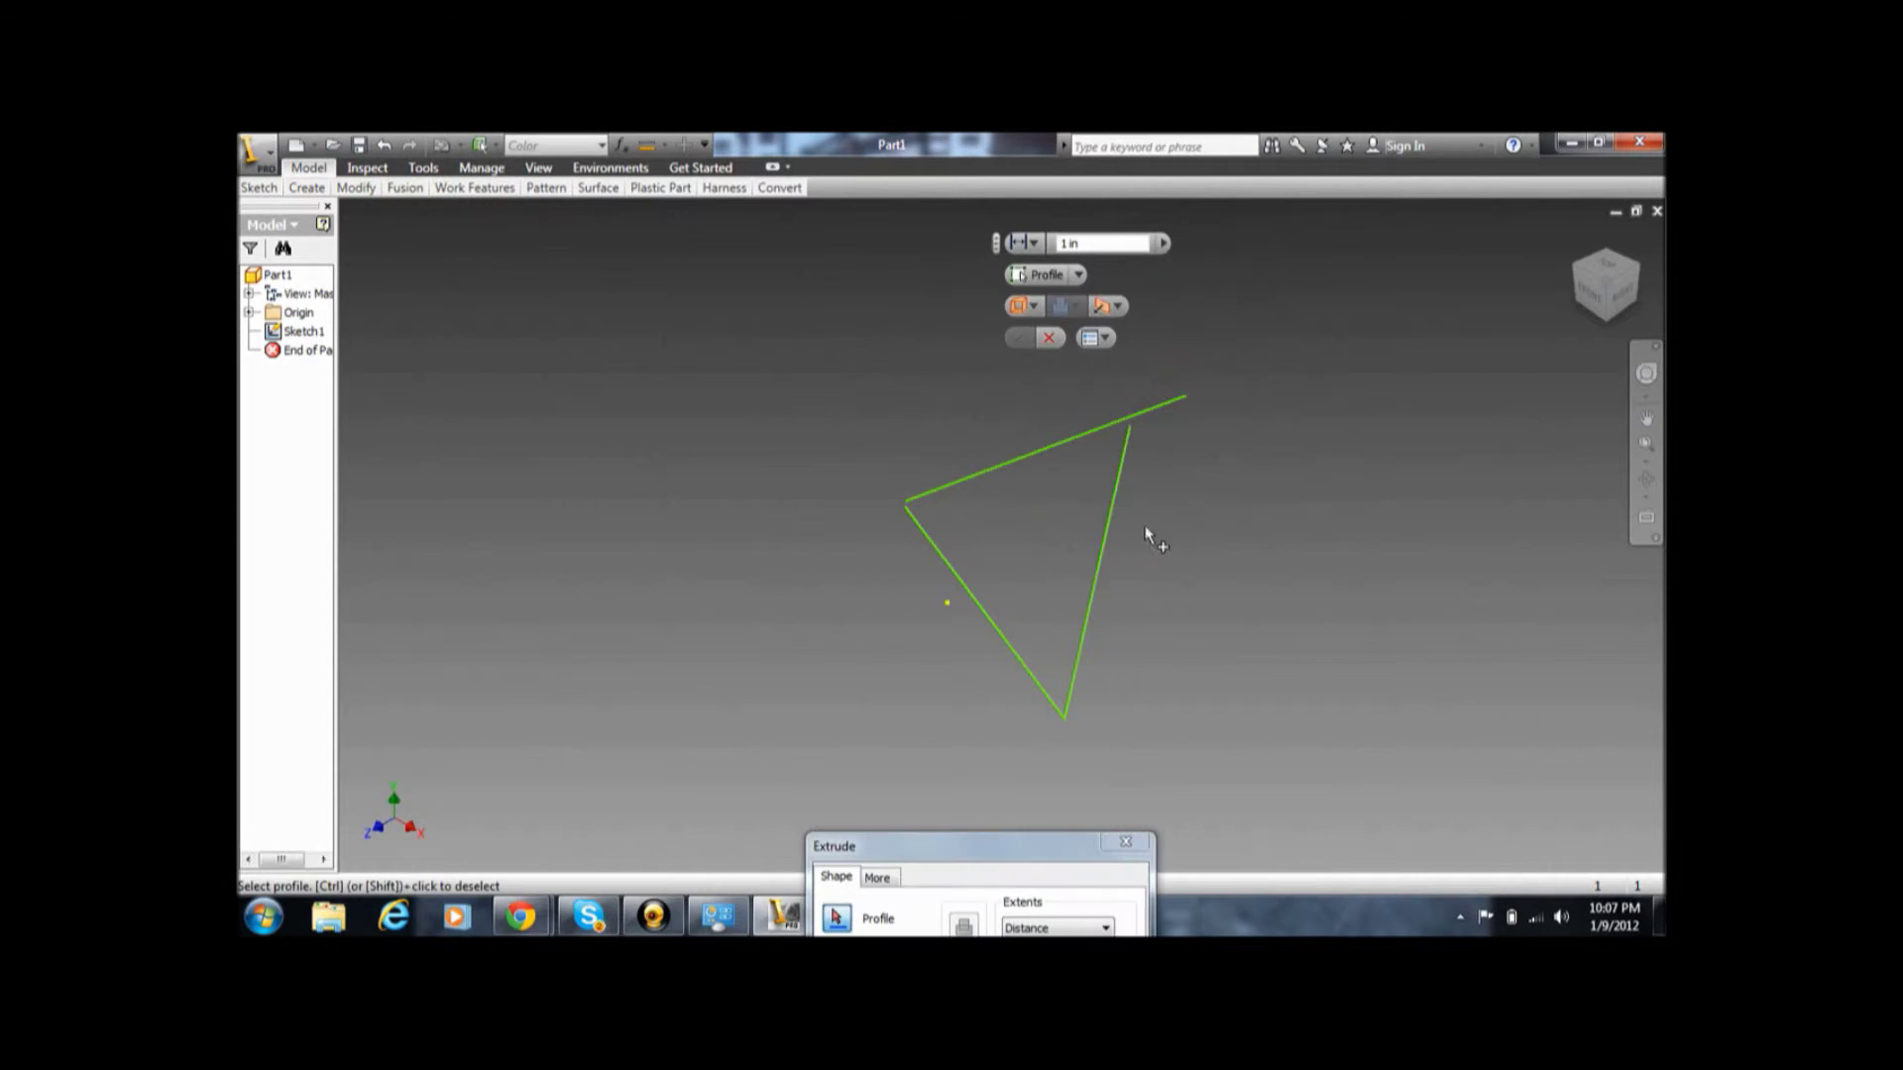
left_click(1041, 450)
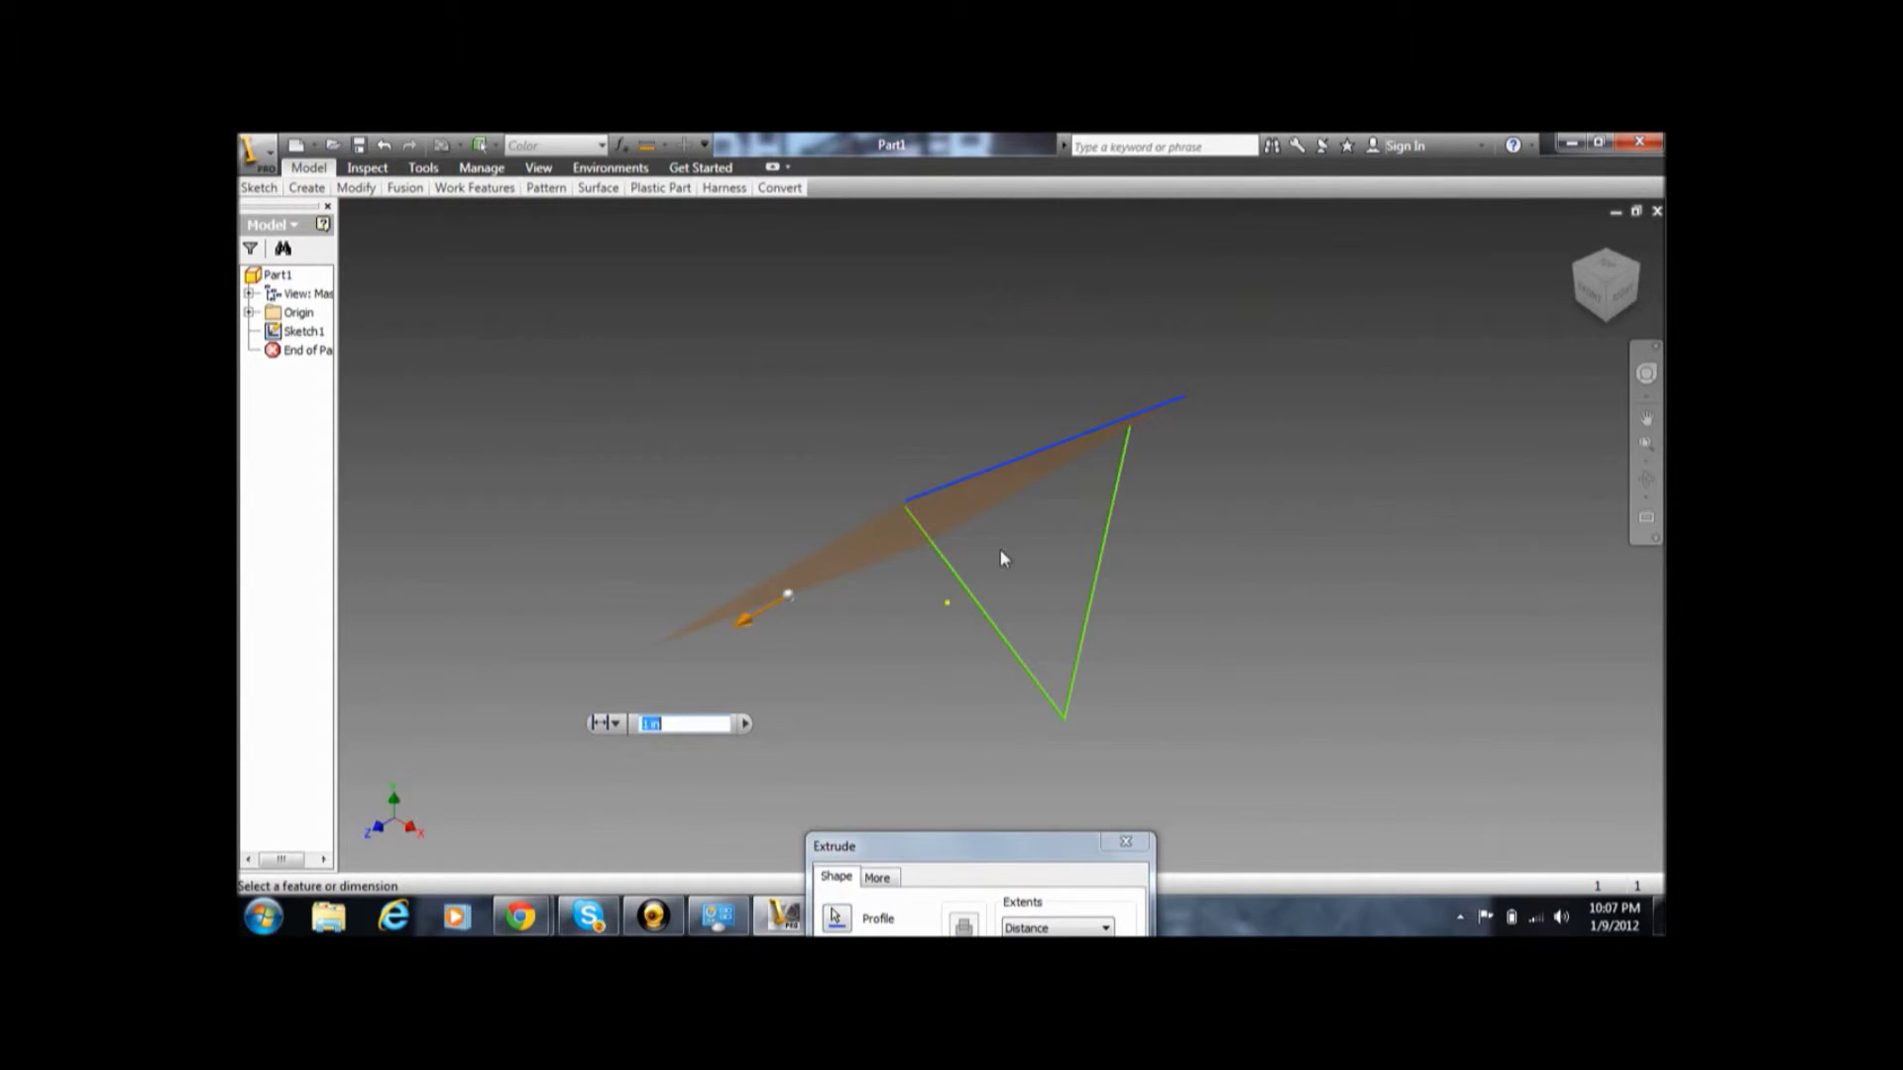
left_click_drag(736, 635, 838, 590)
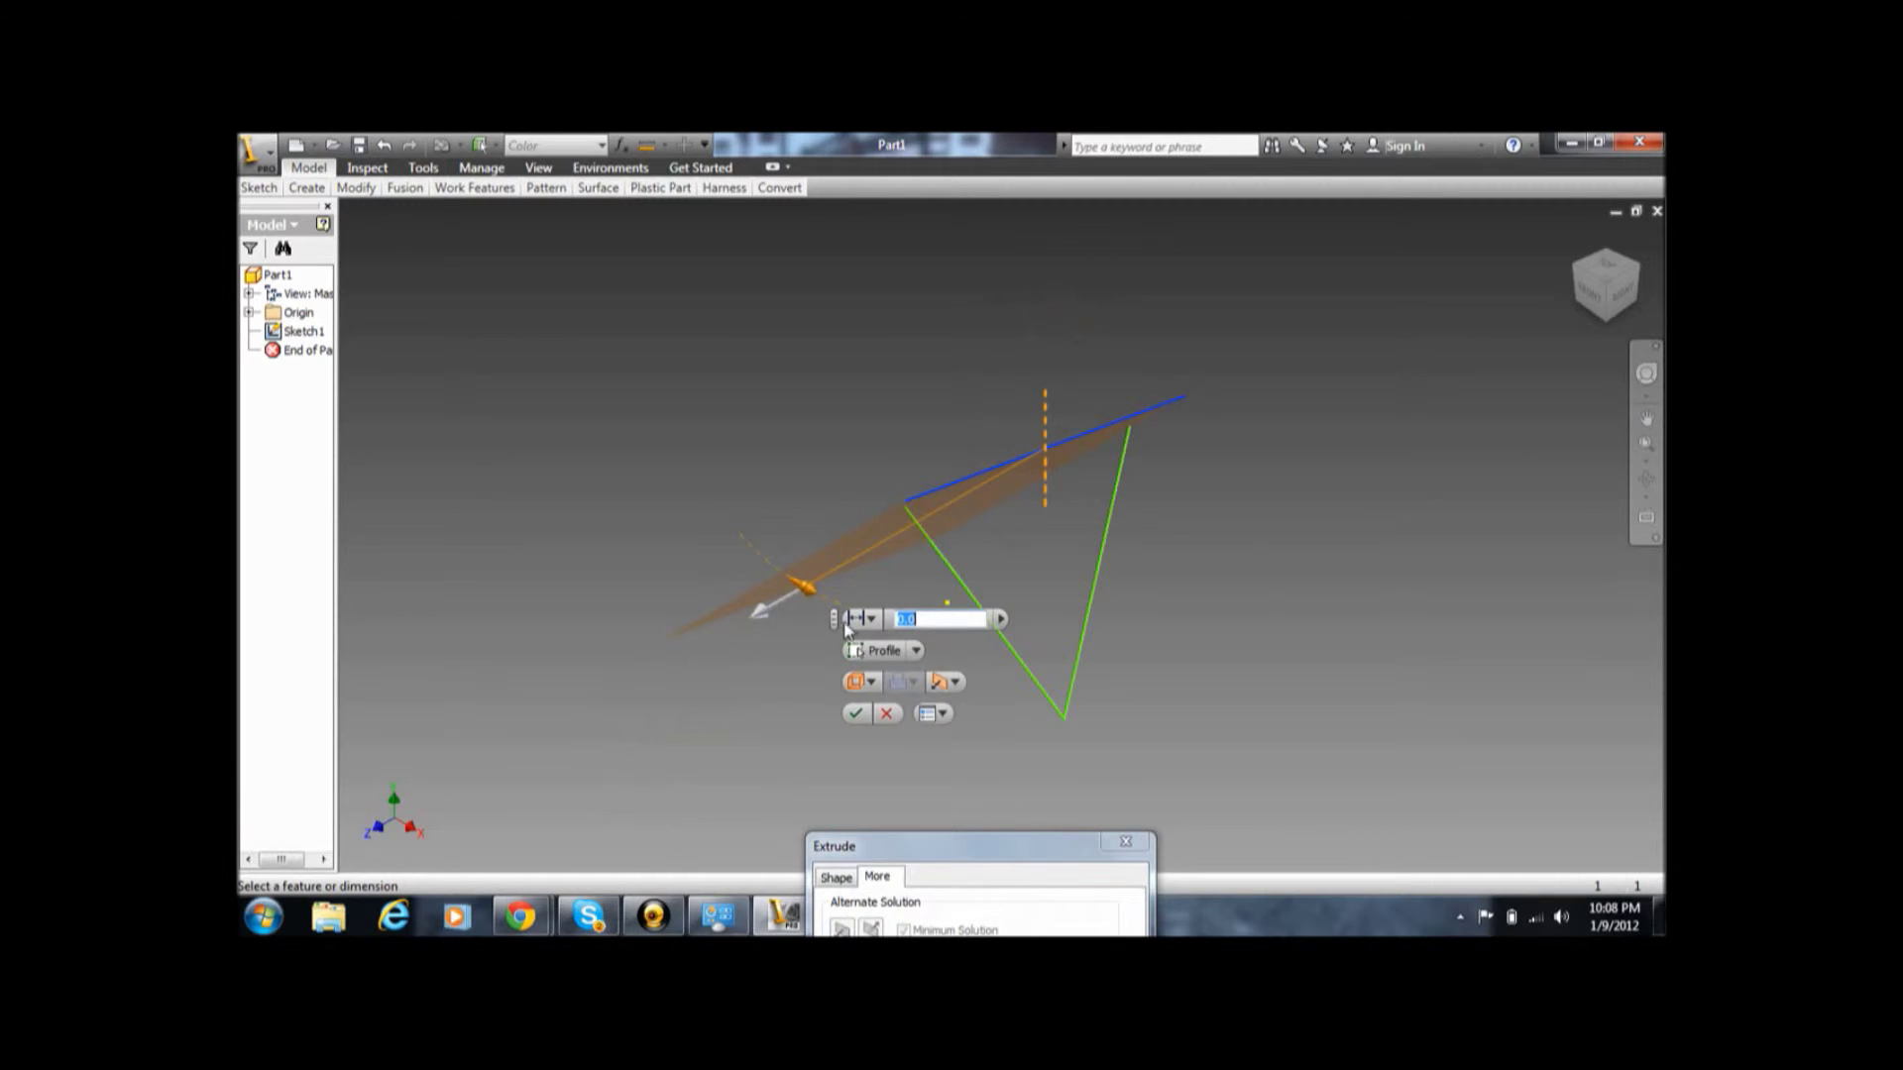
left_click_drag(799, 589, 1081, 609)
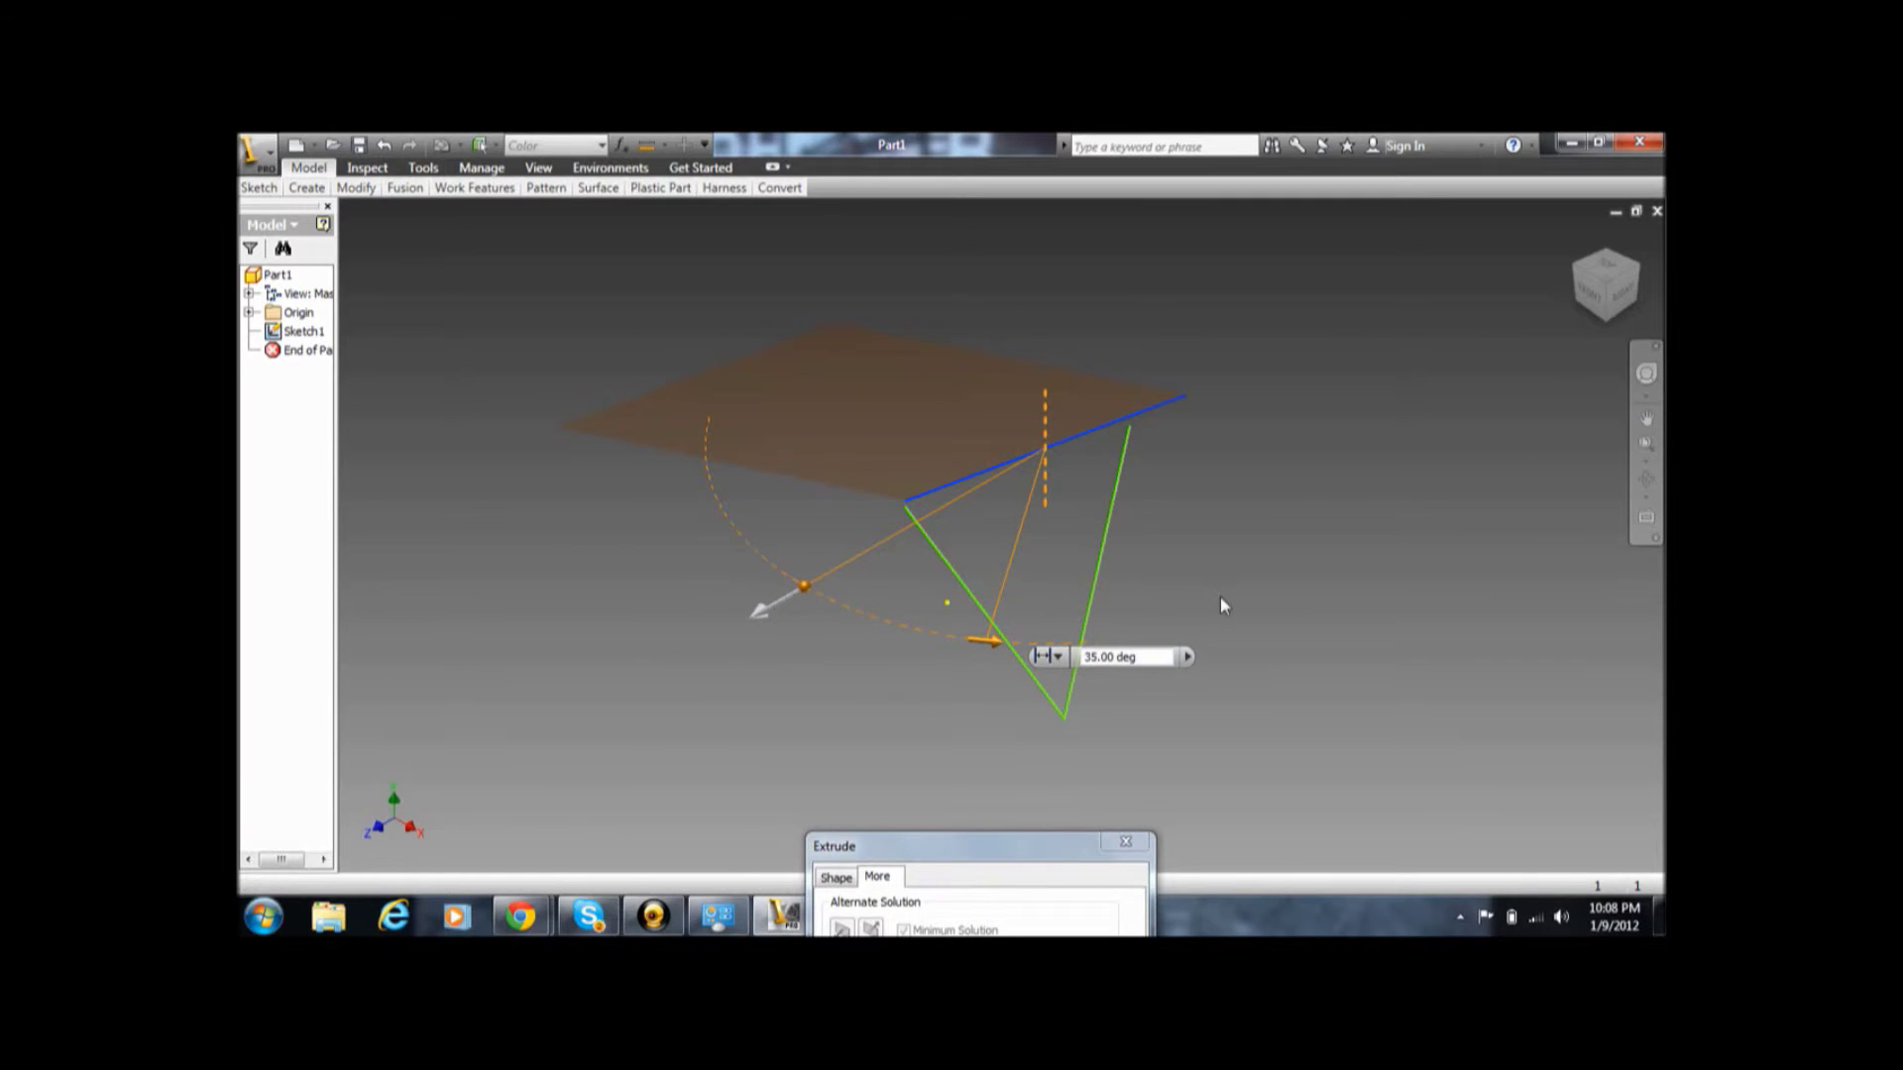
right_click(1200, 633)
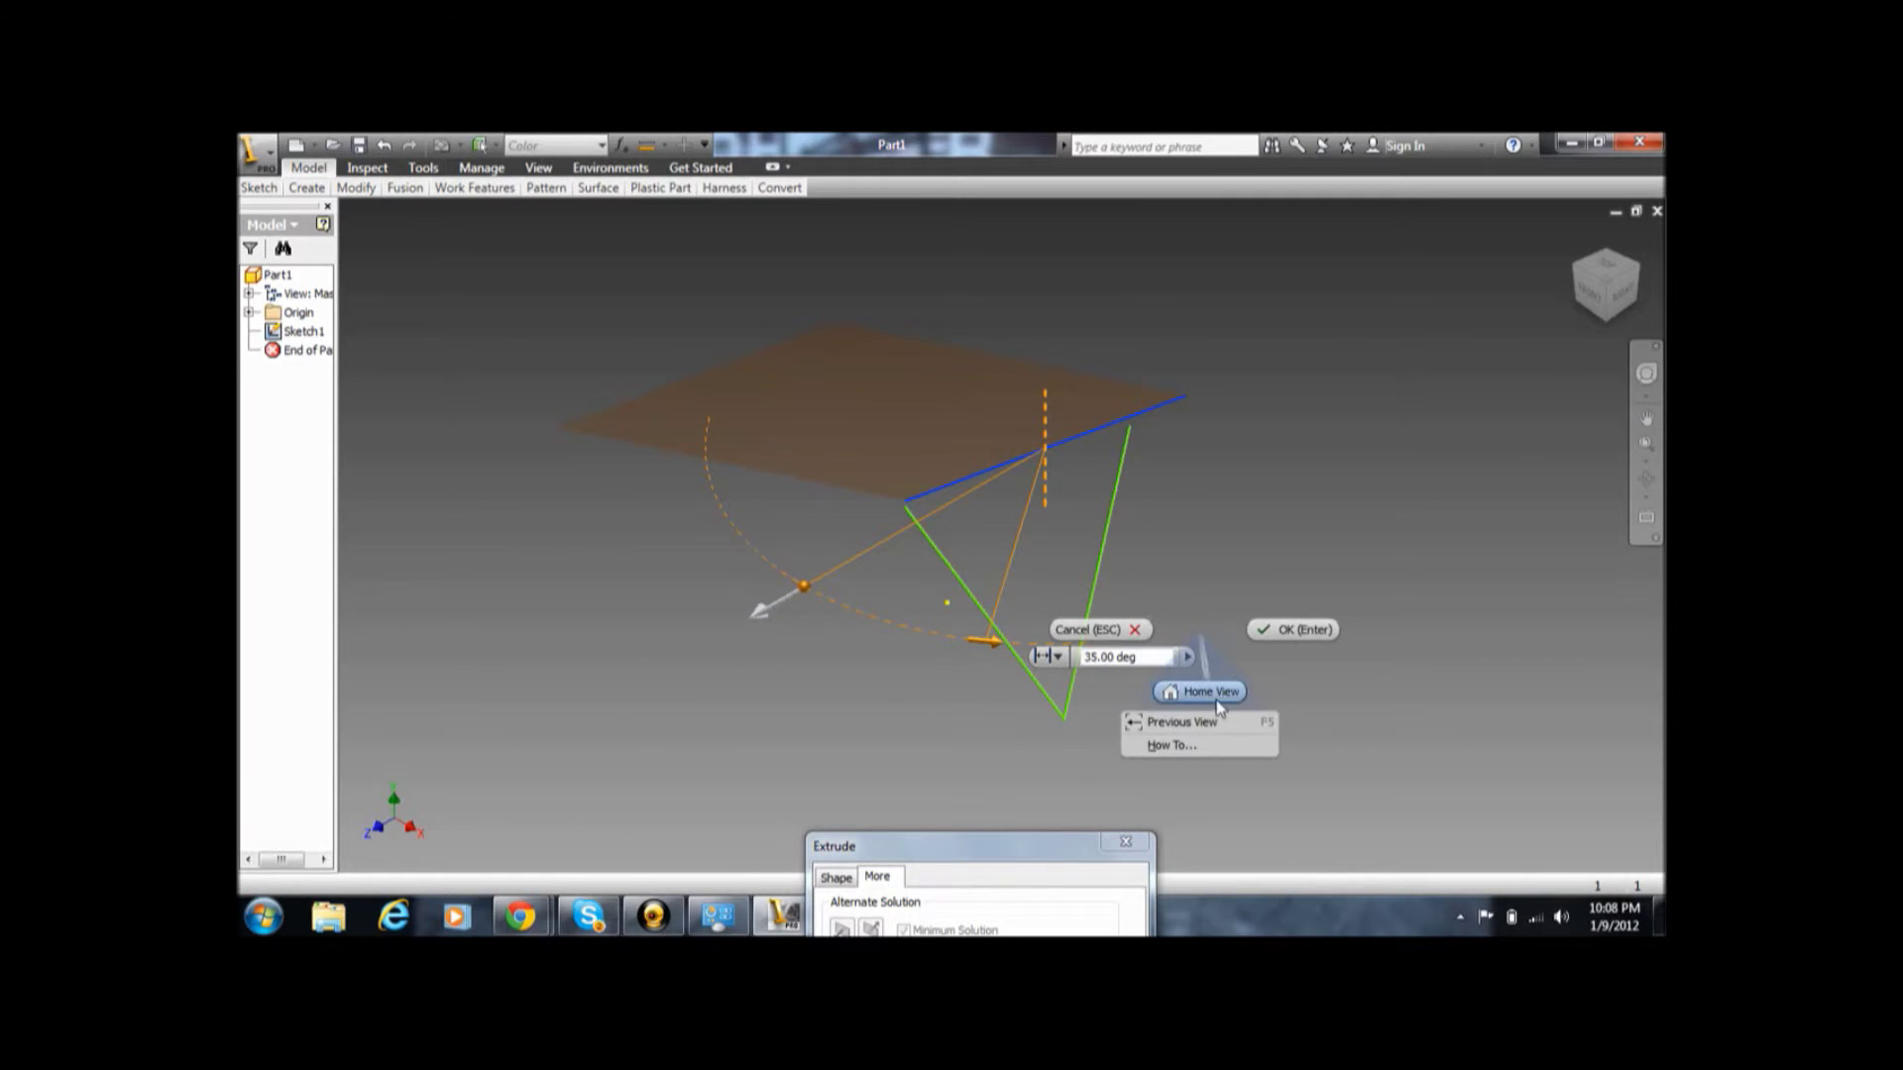
left_click(1294, 631)
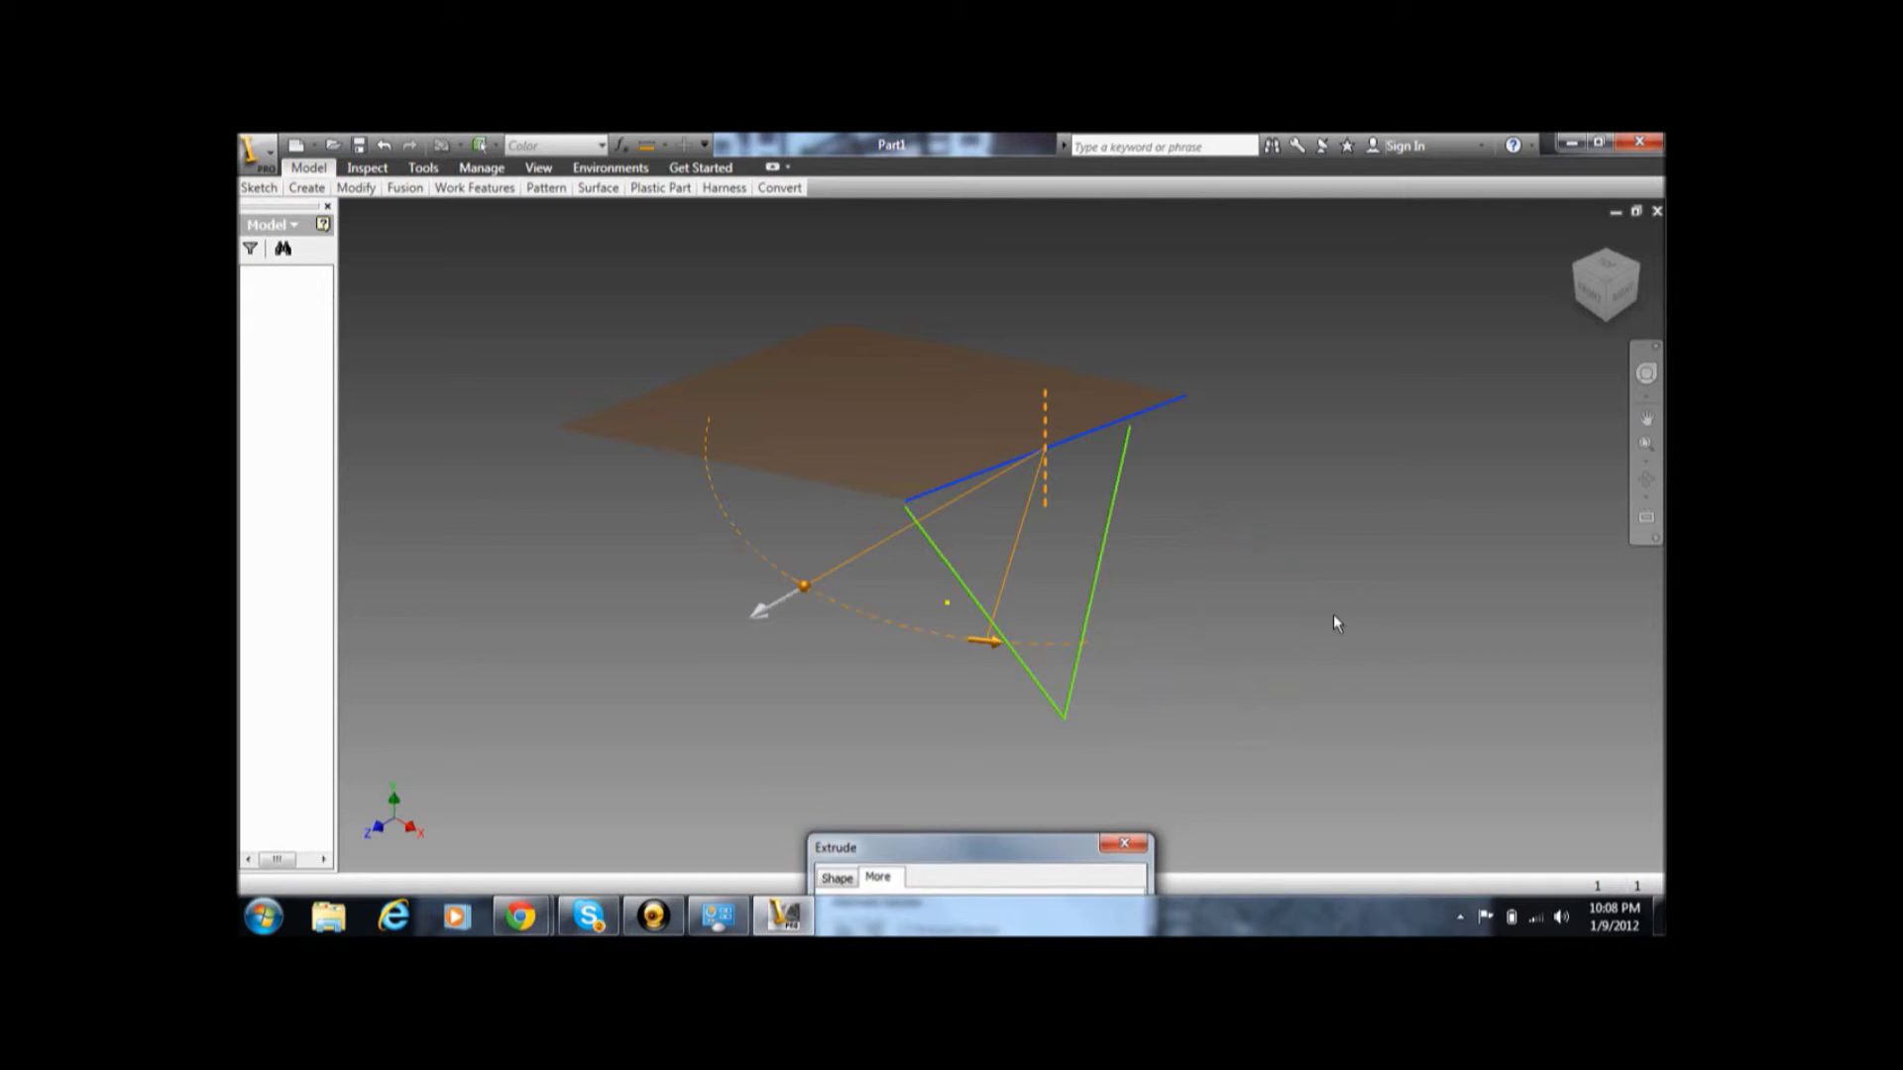
left_click(895, 440)
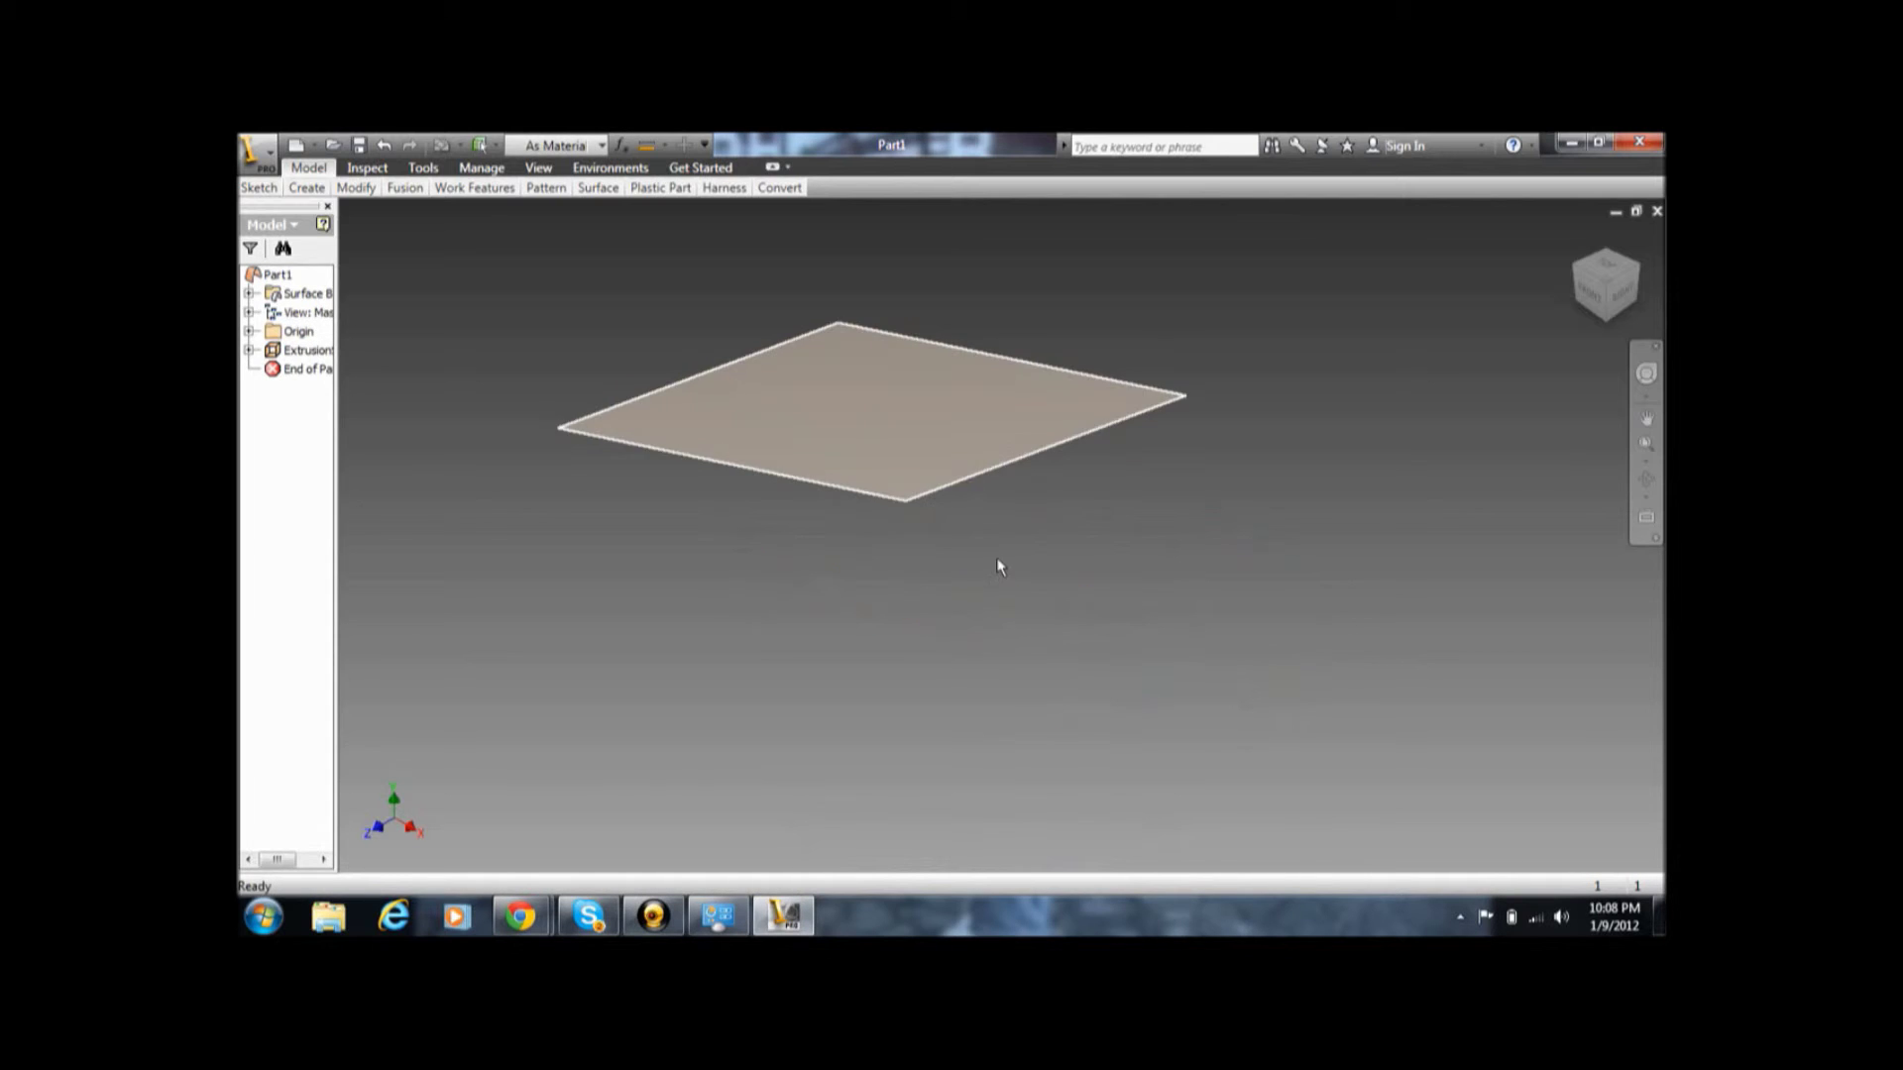
left_click(870, 719)
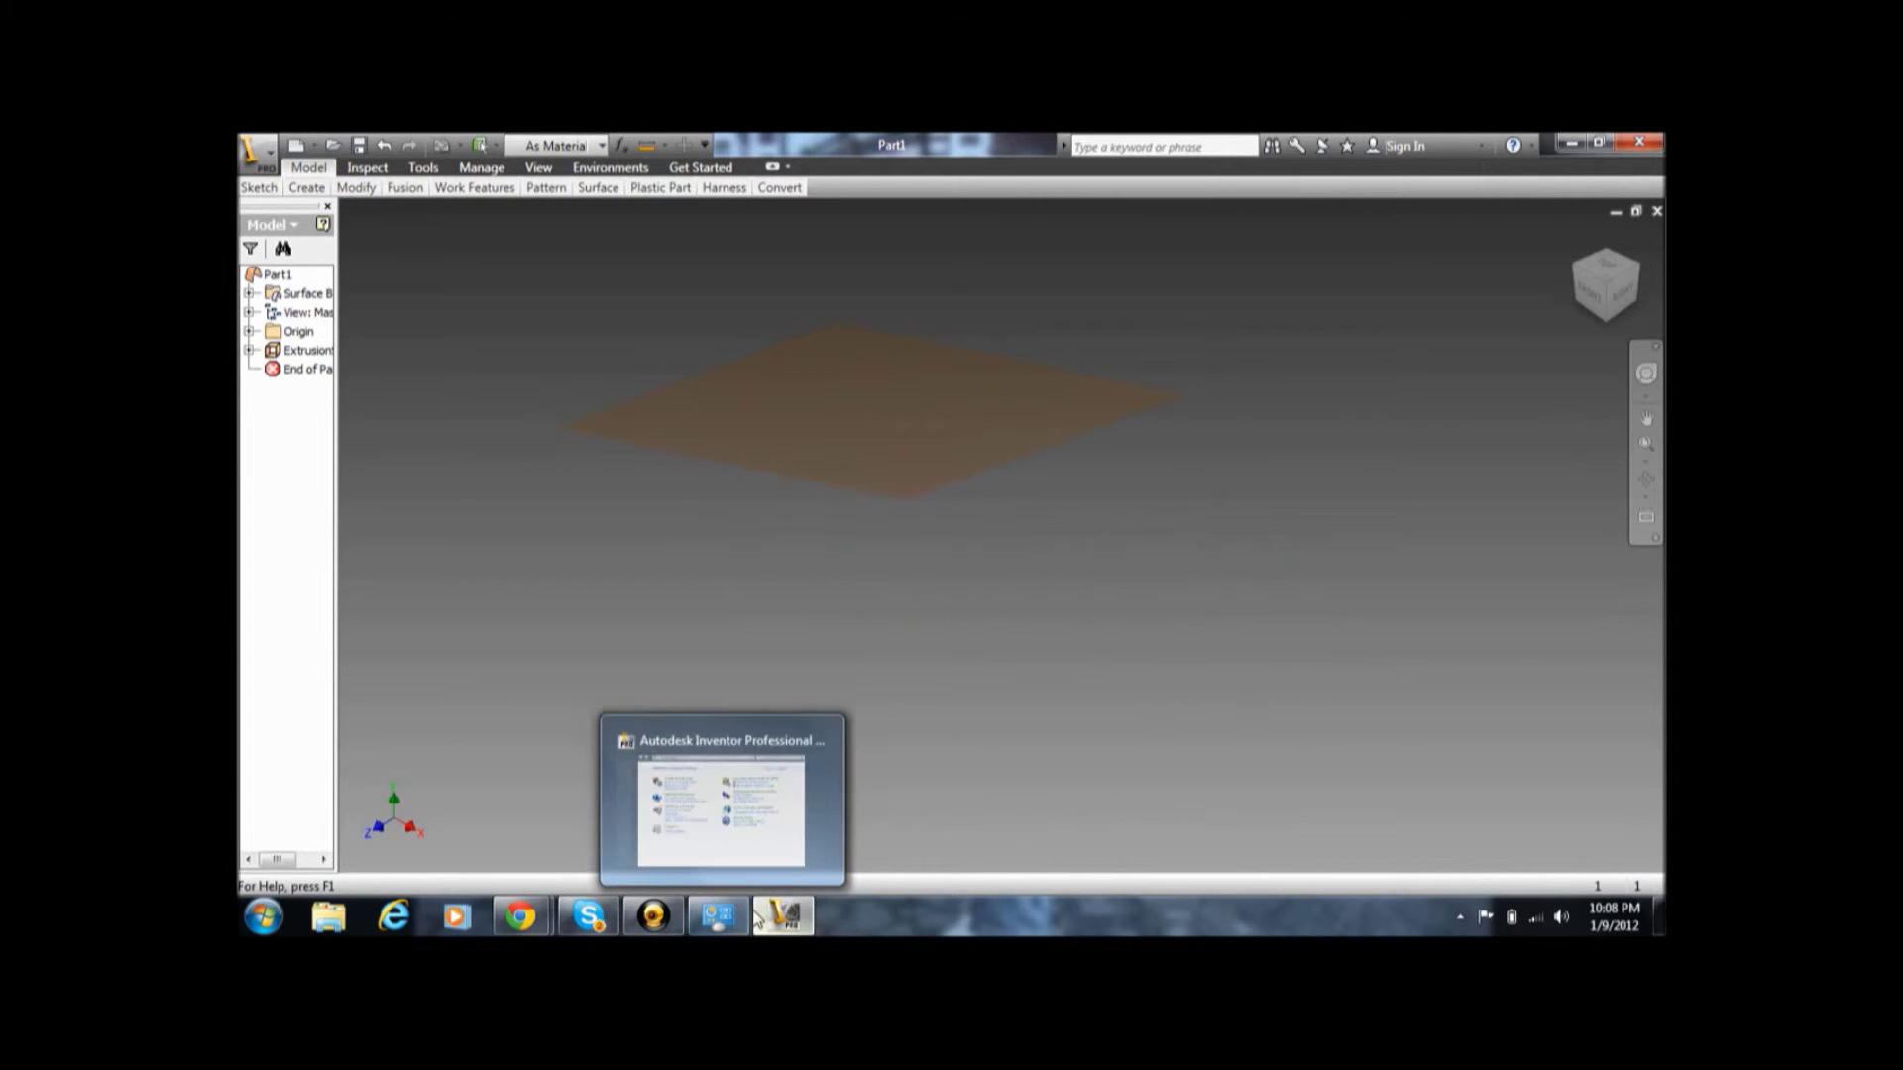
left_click(588, 917)
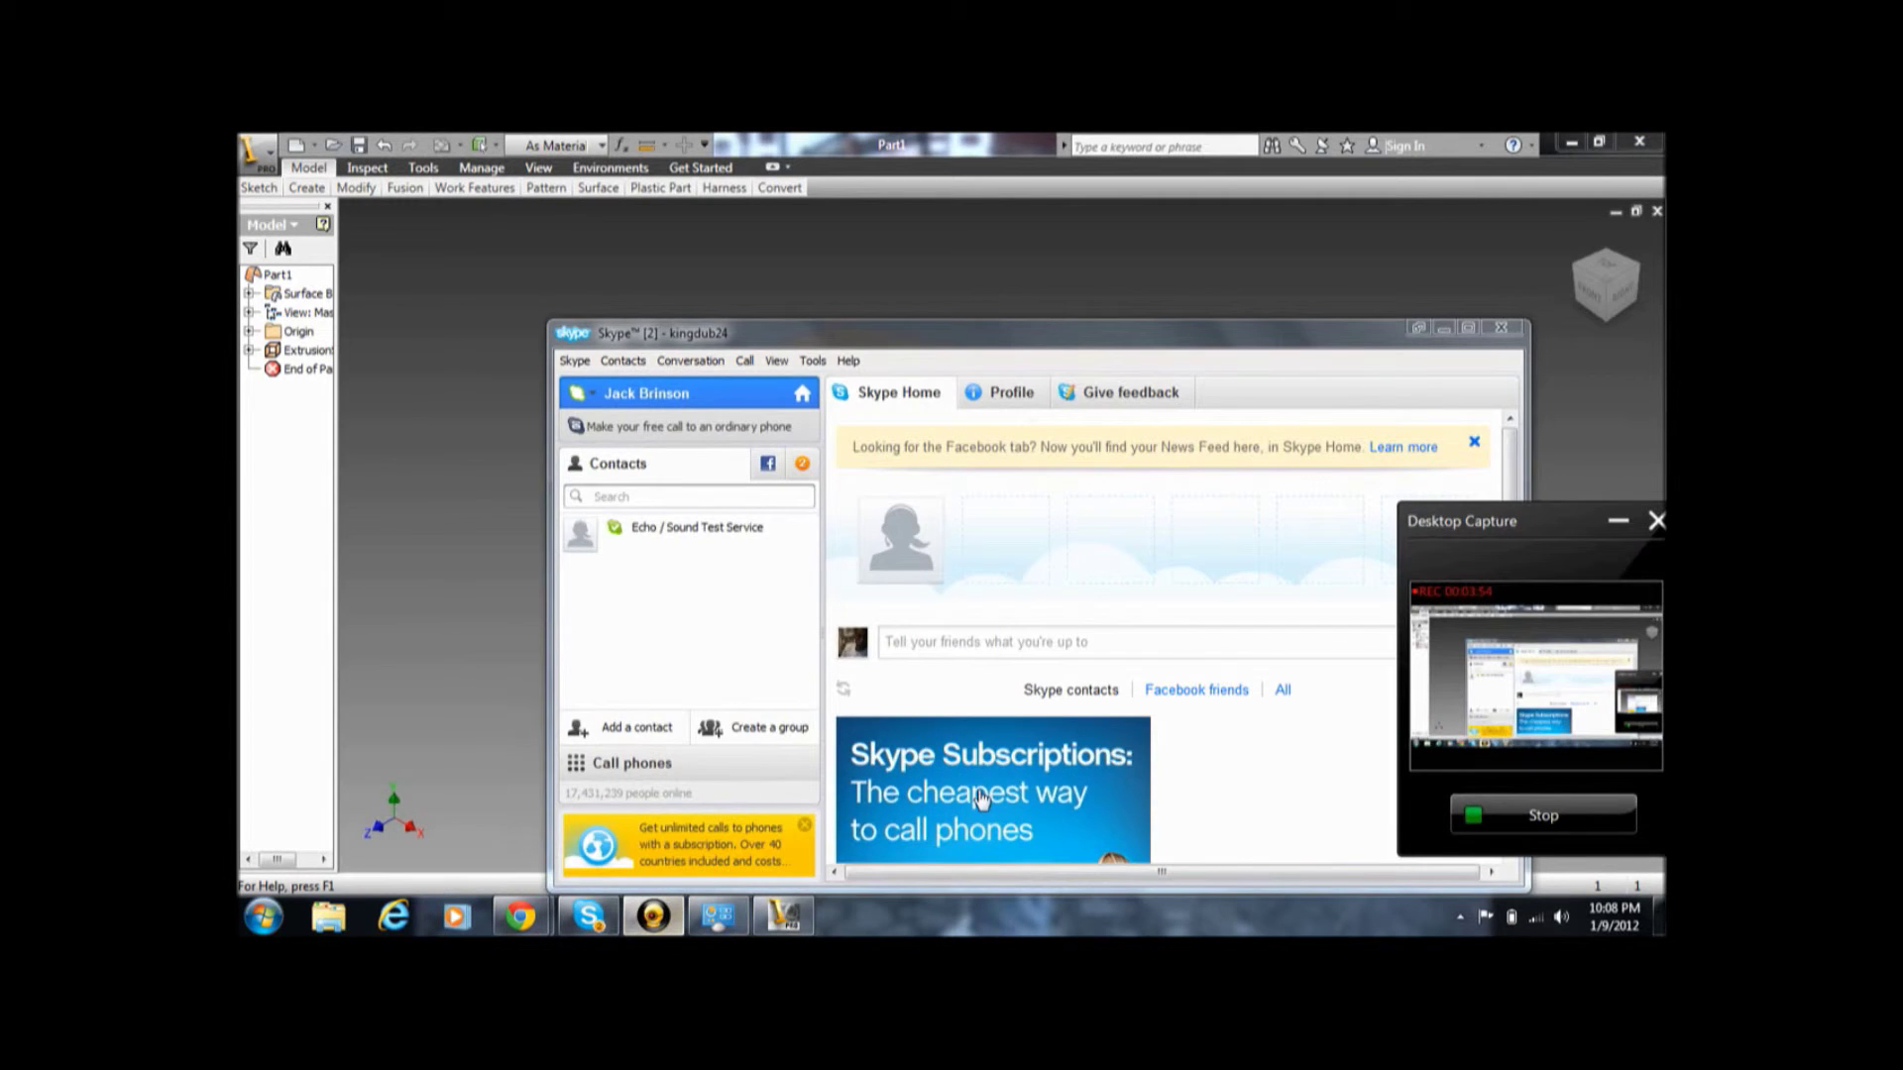
left_click(1443, 328)
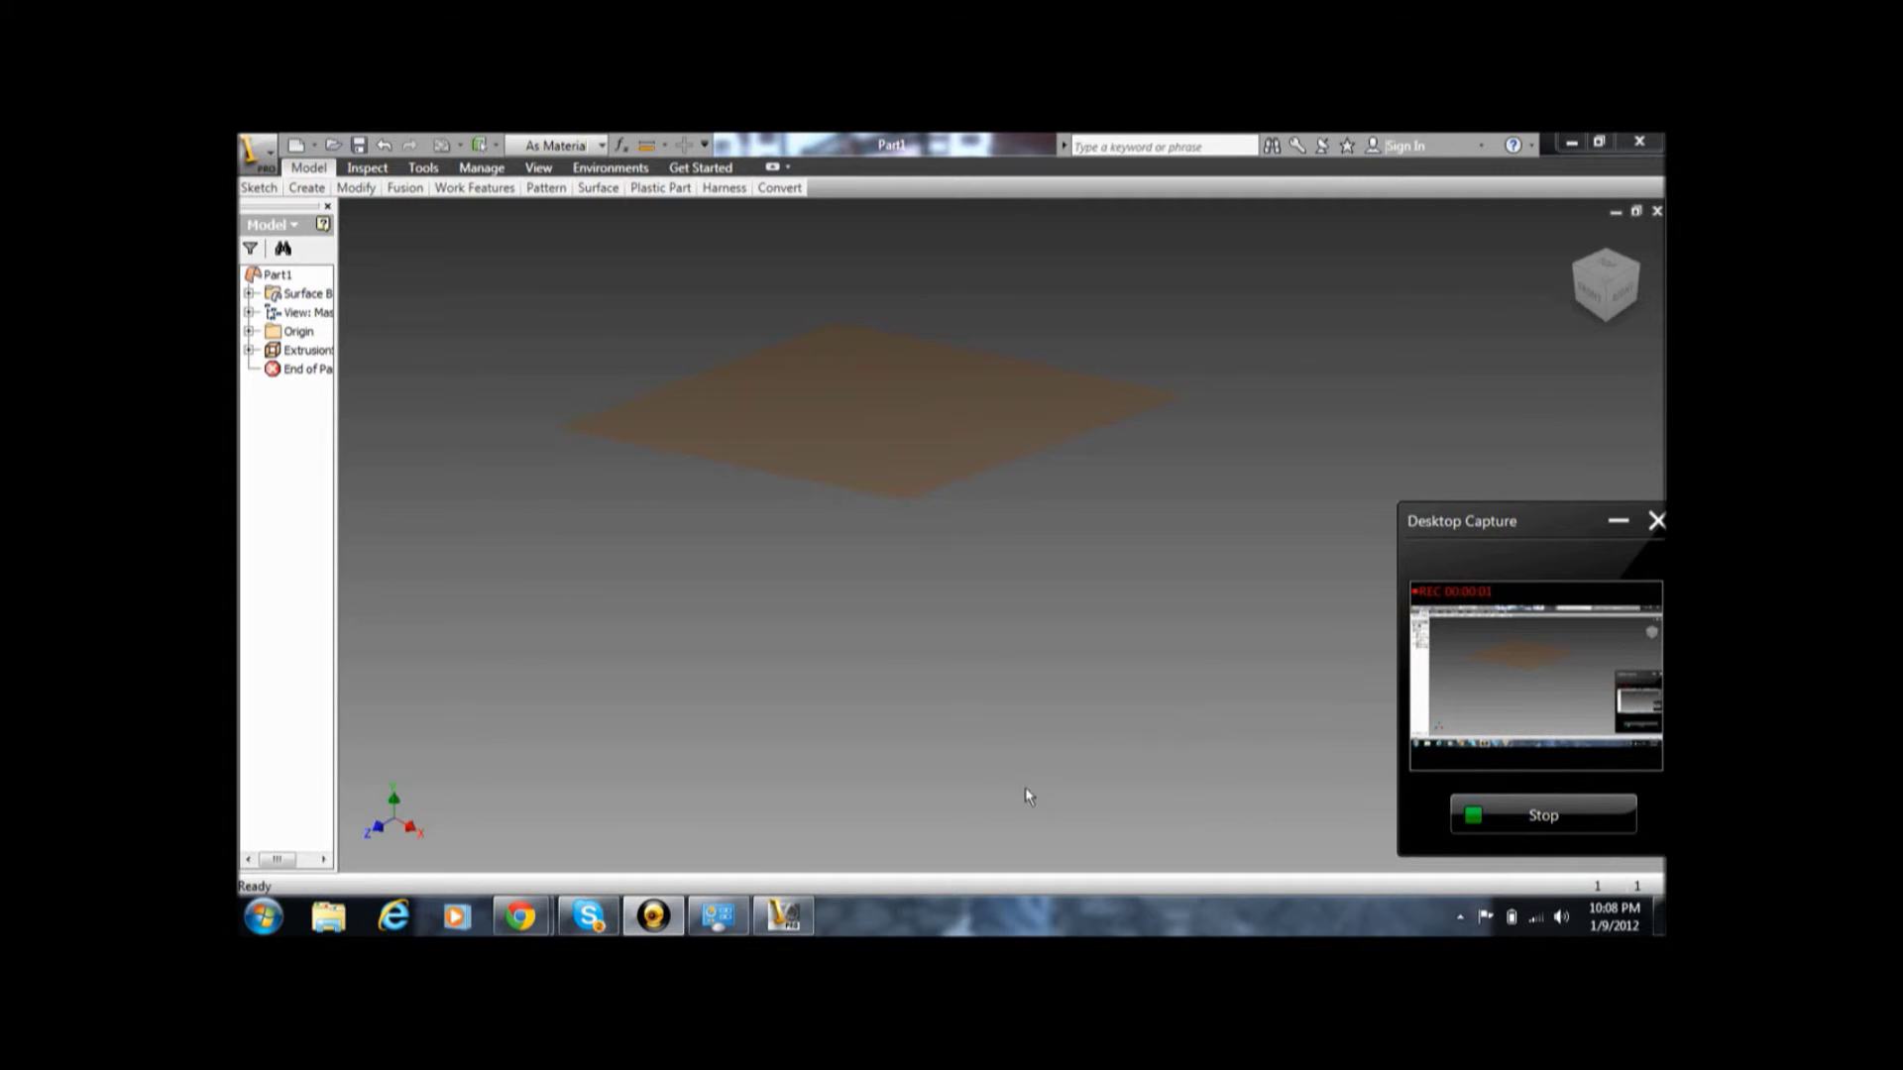
Step: Switch to Chrome, open the bookmarked Autodesk WikiHelp Essentials videos page in a new tab and maximize the browser window
mouse_move(521, 917)
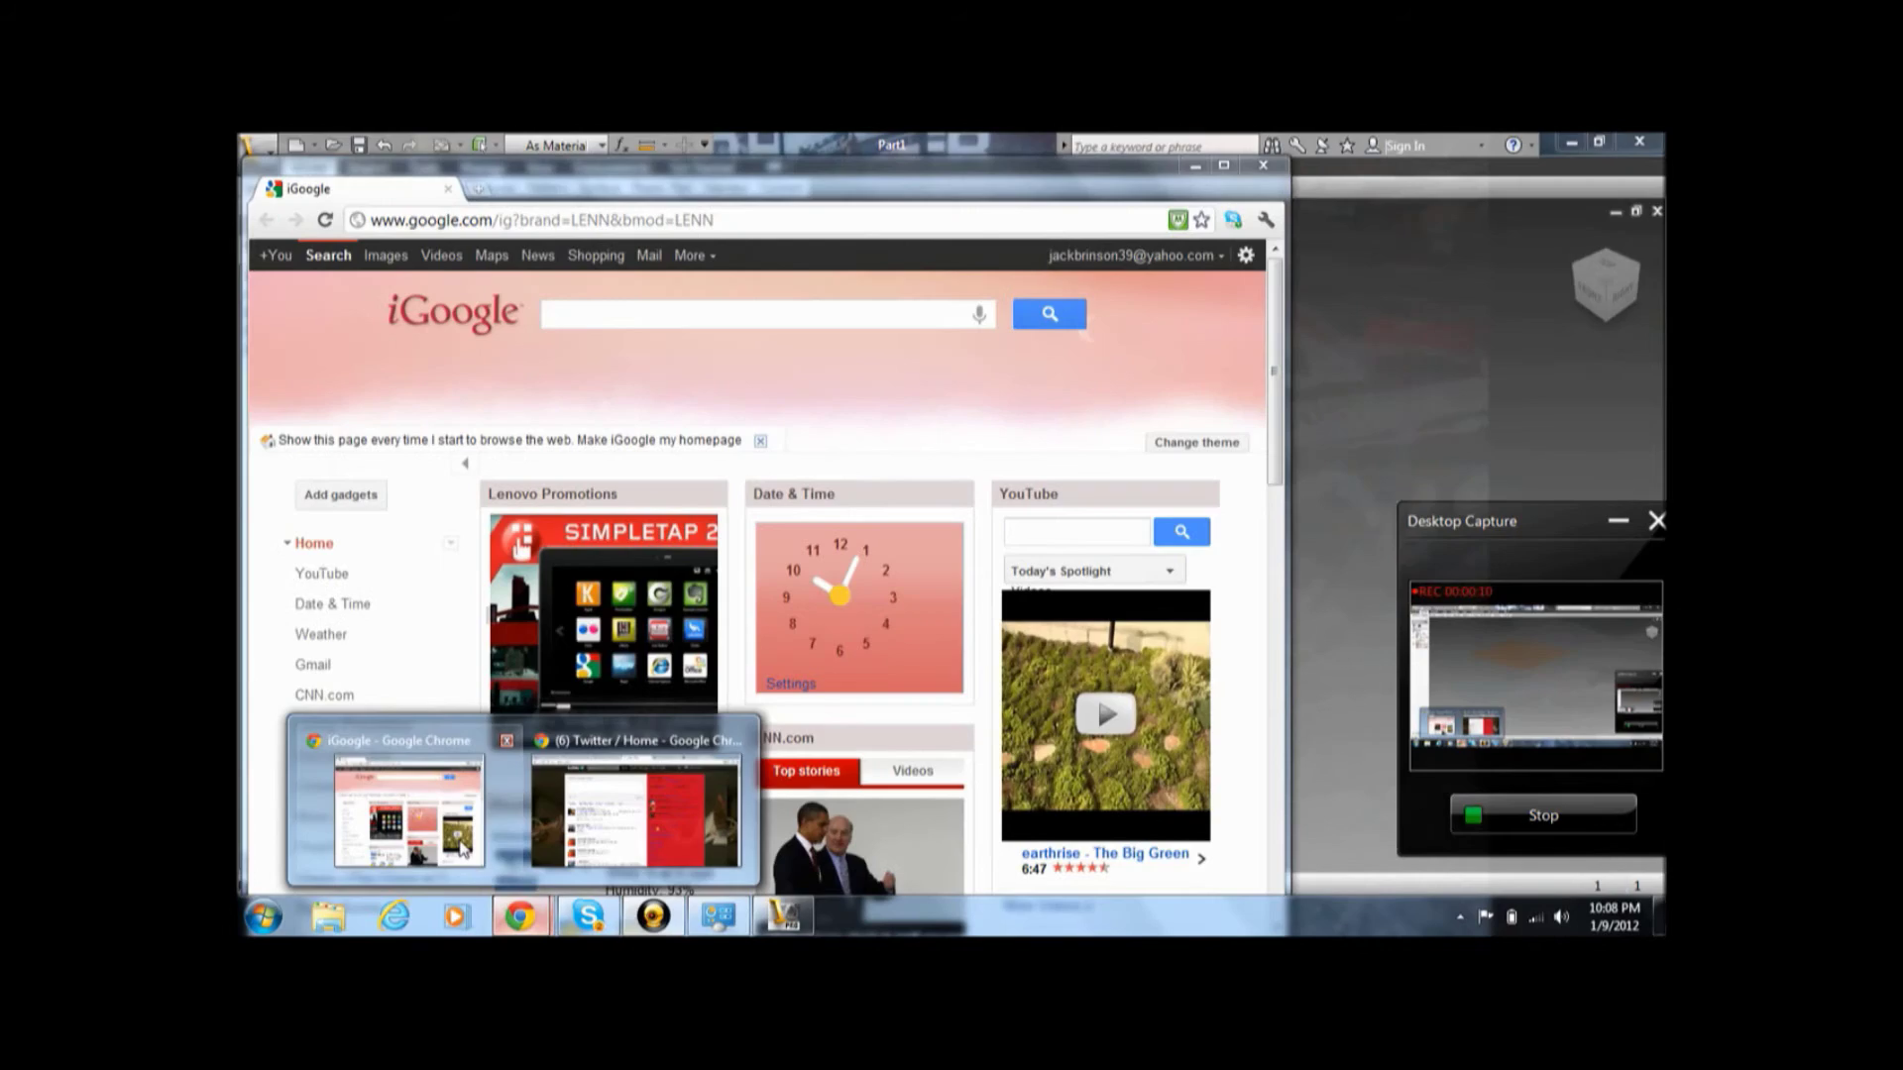
left_click(404, 807)
left_click_drag(522, 172, 1040, 254)
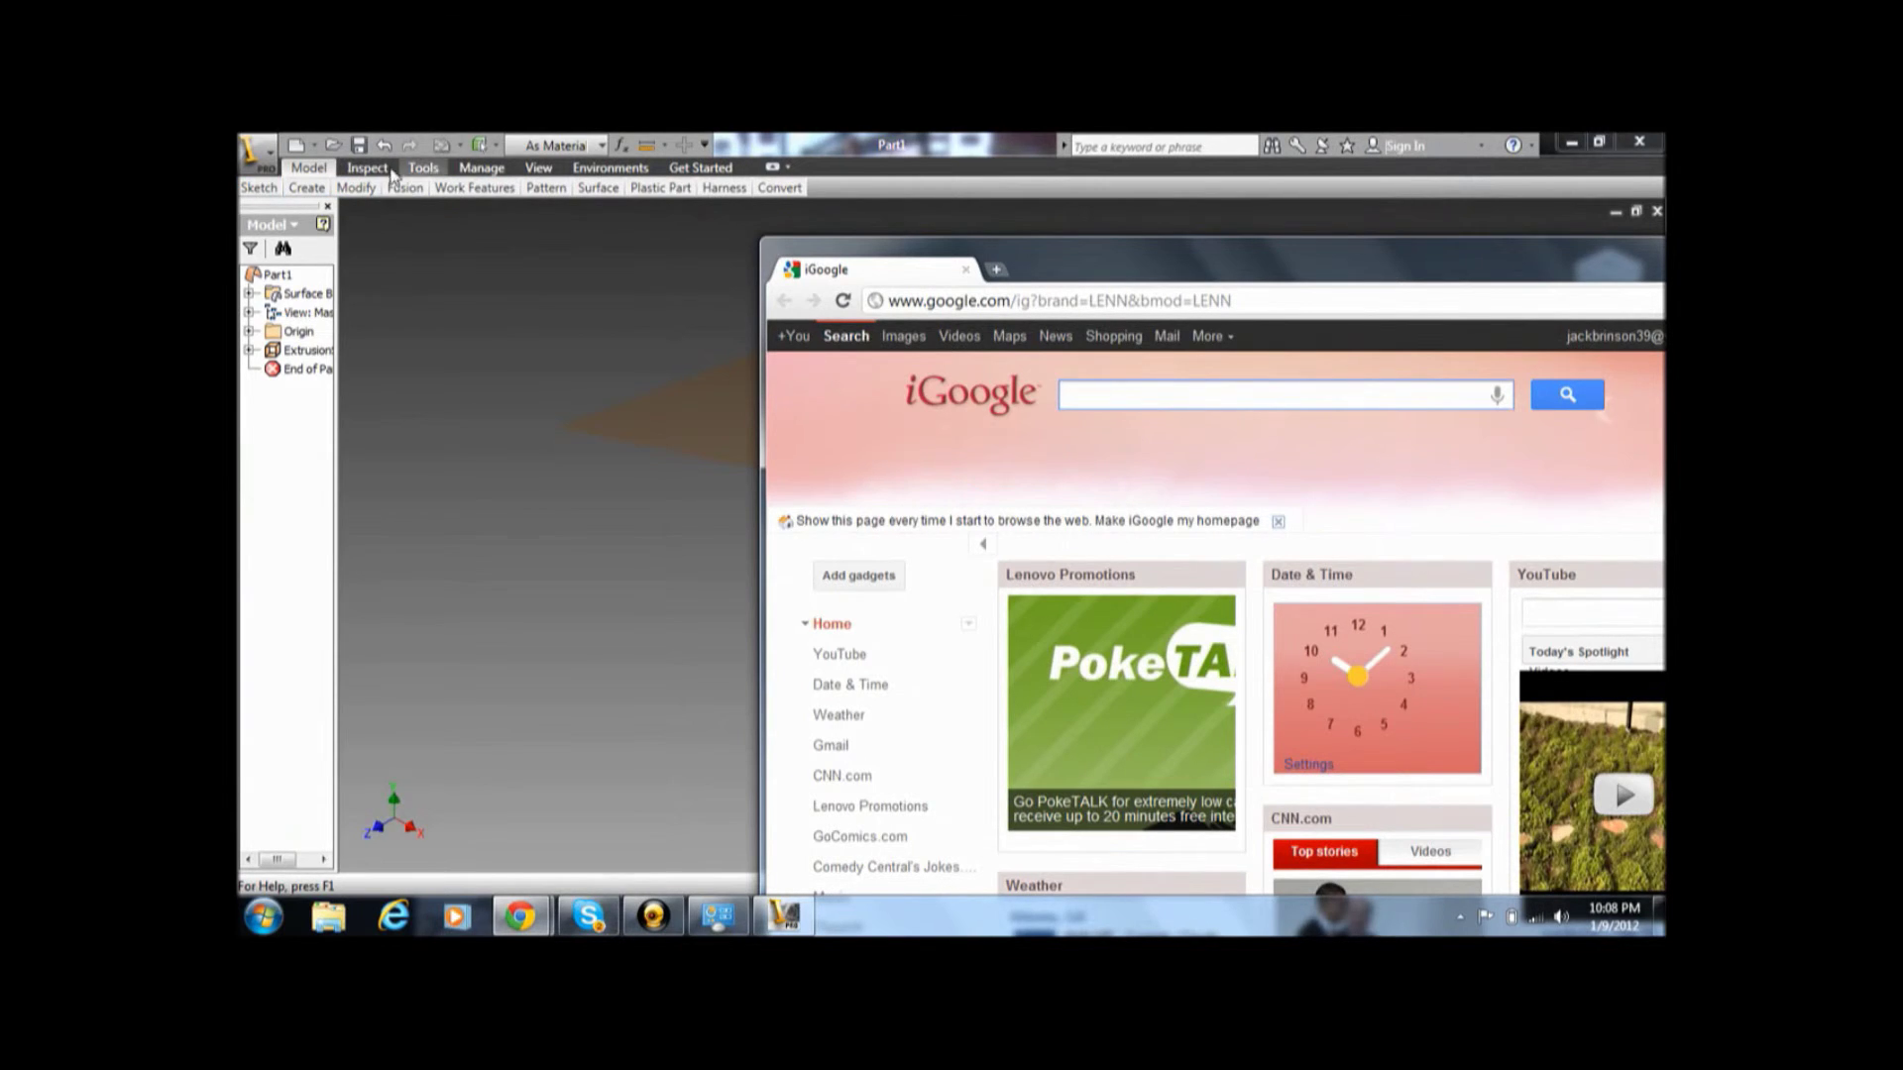
left_click(996, 271)
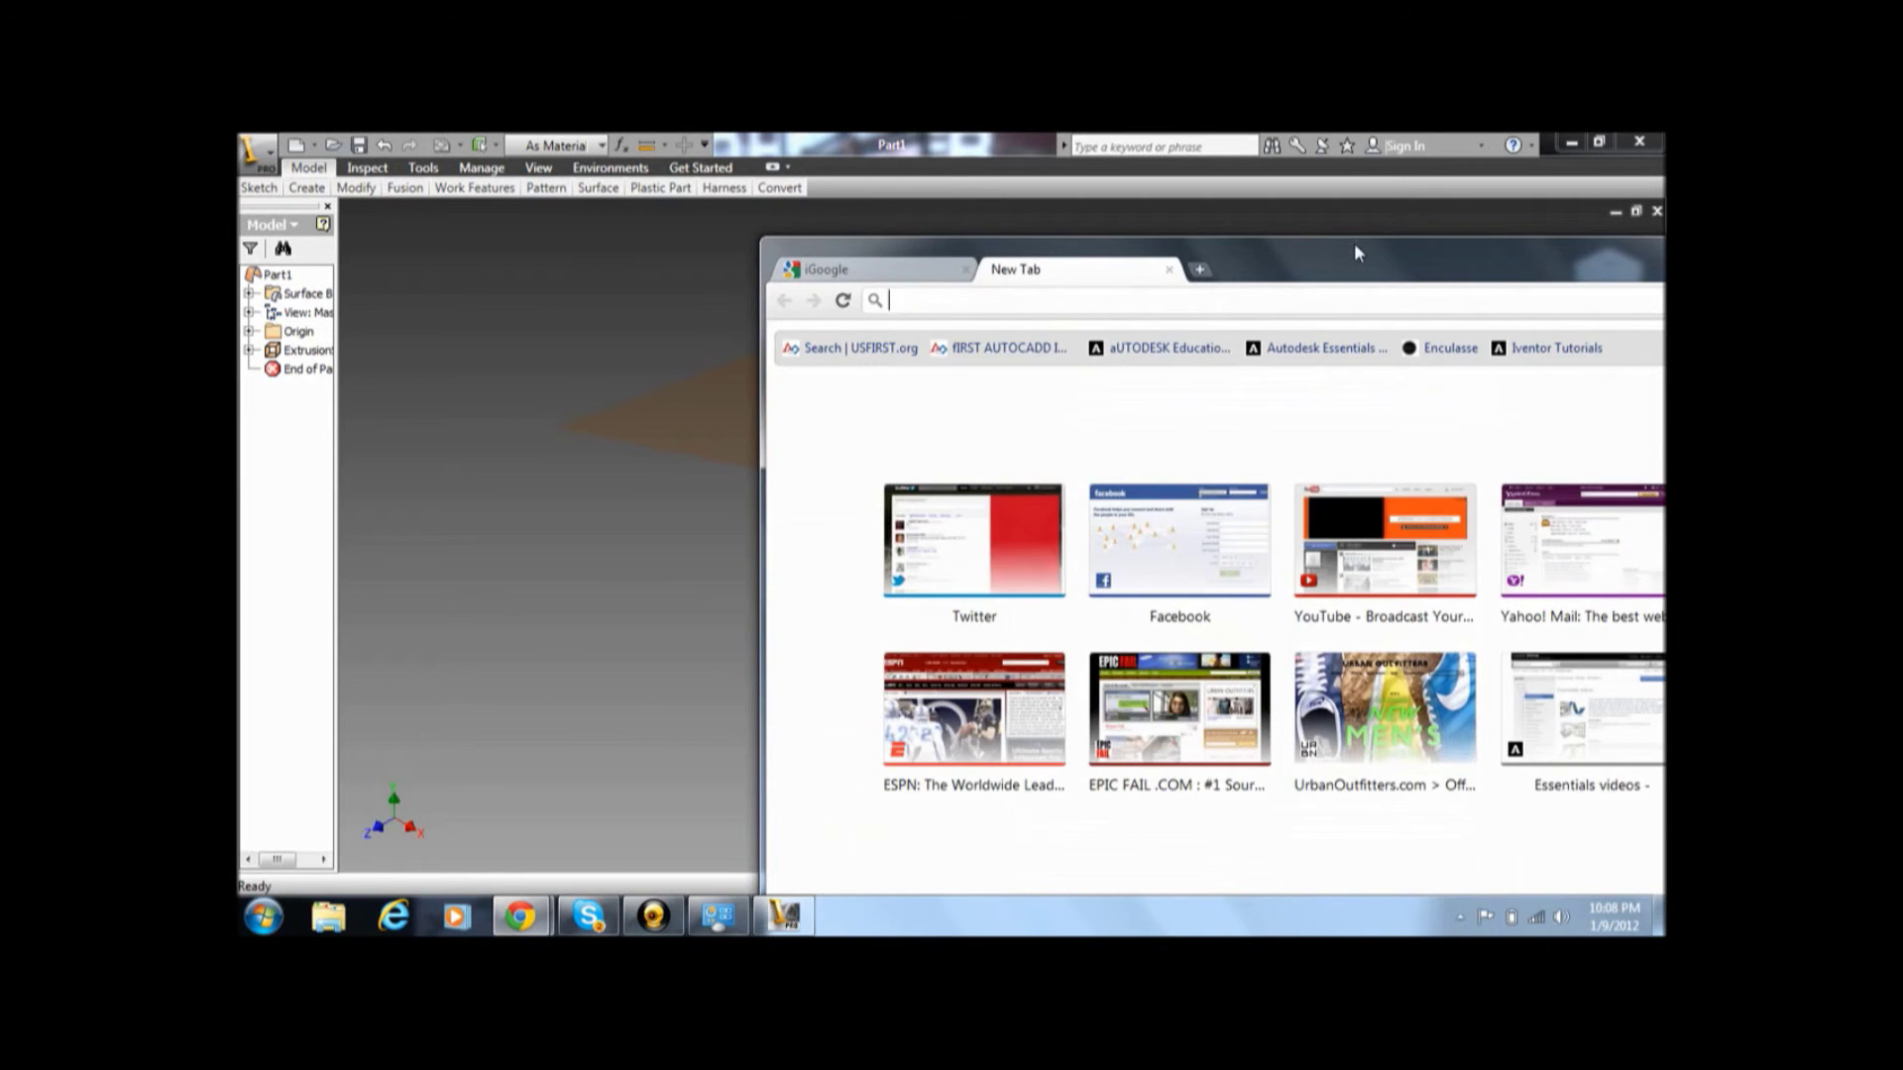
left_click_drag(1354, 242, 1229, 217)
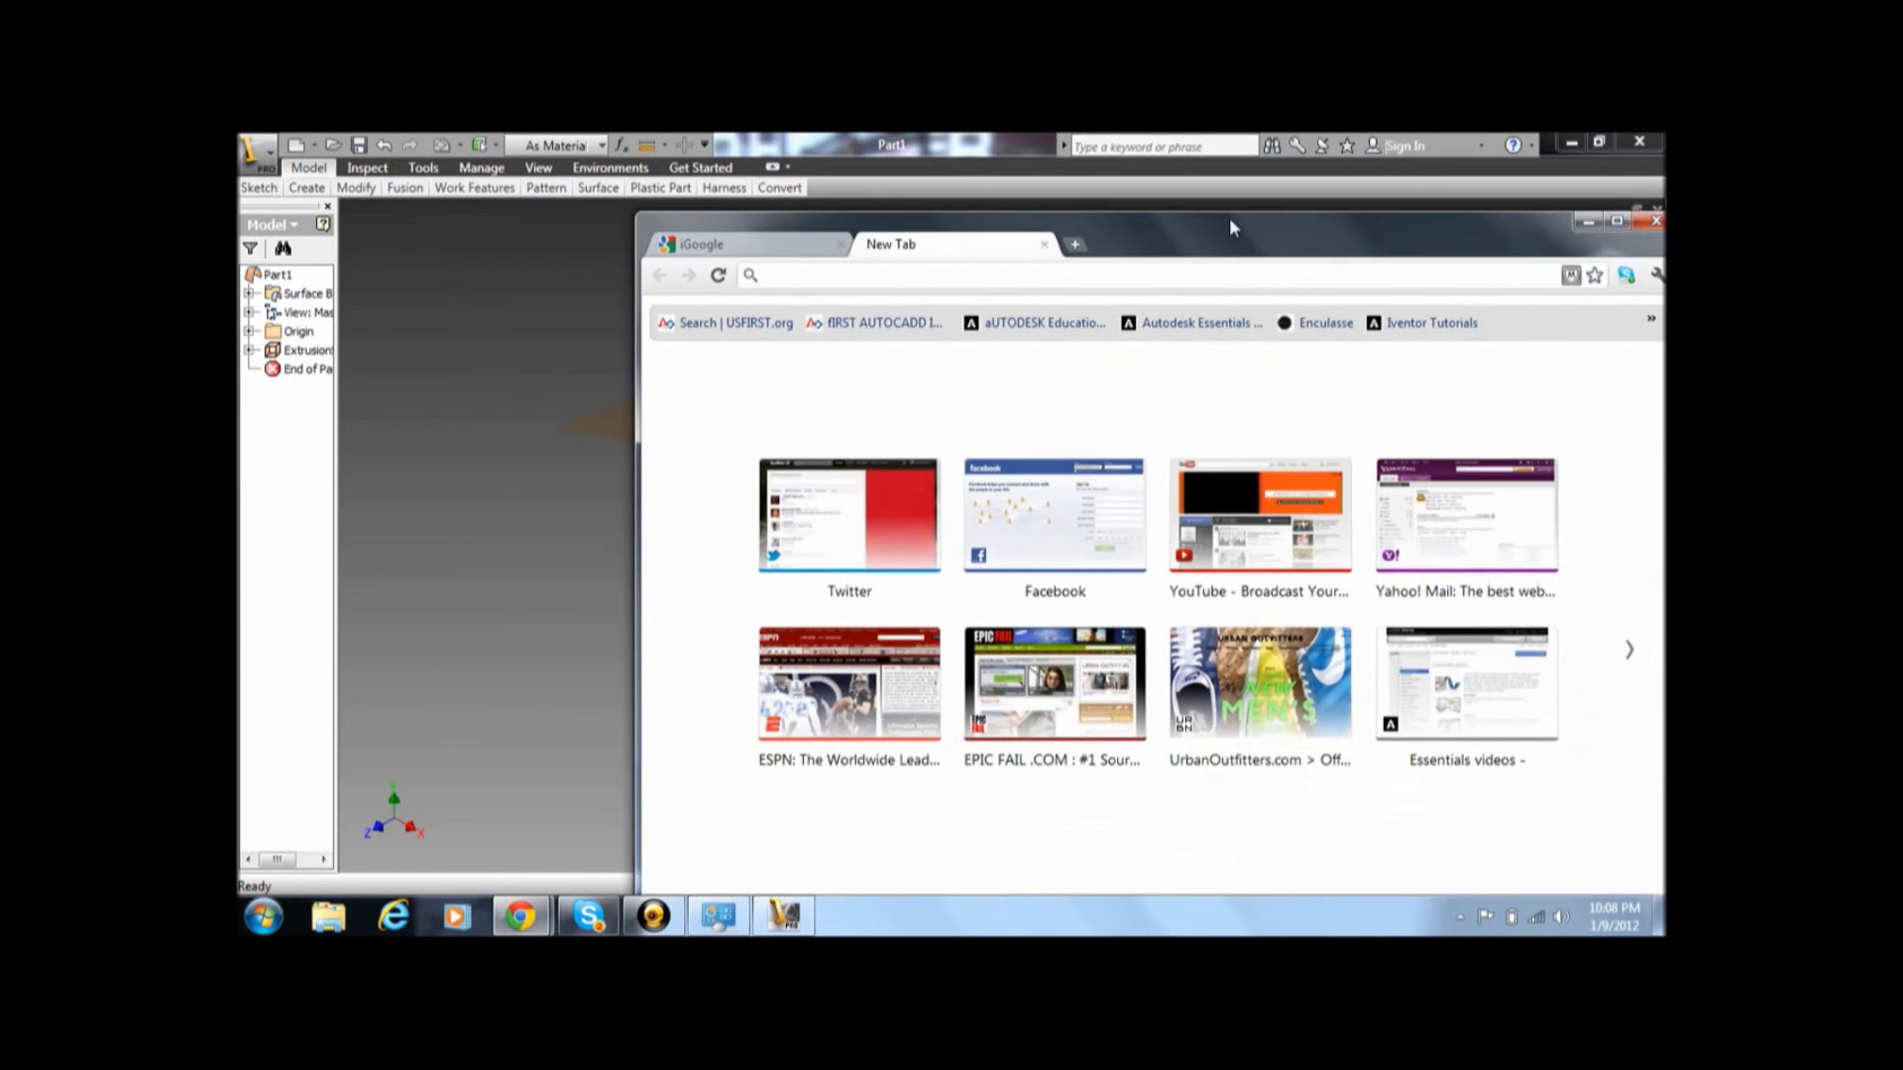
left_click(1166, 331)
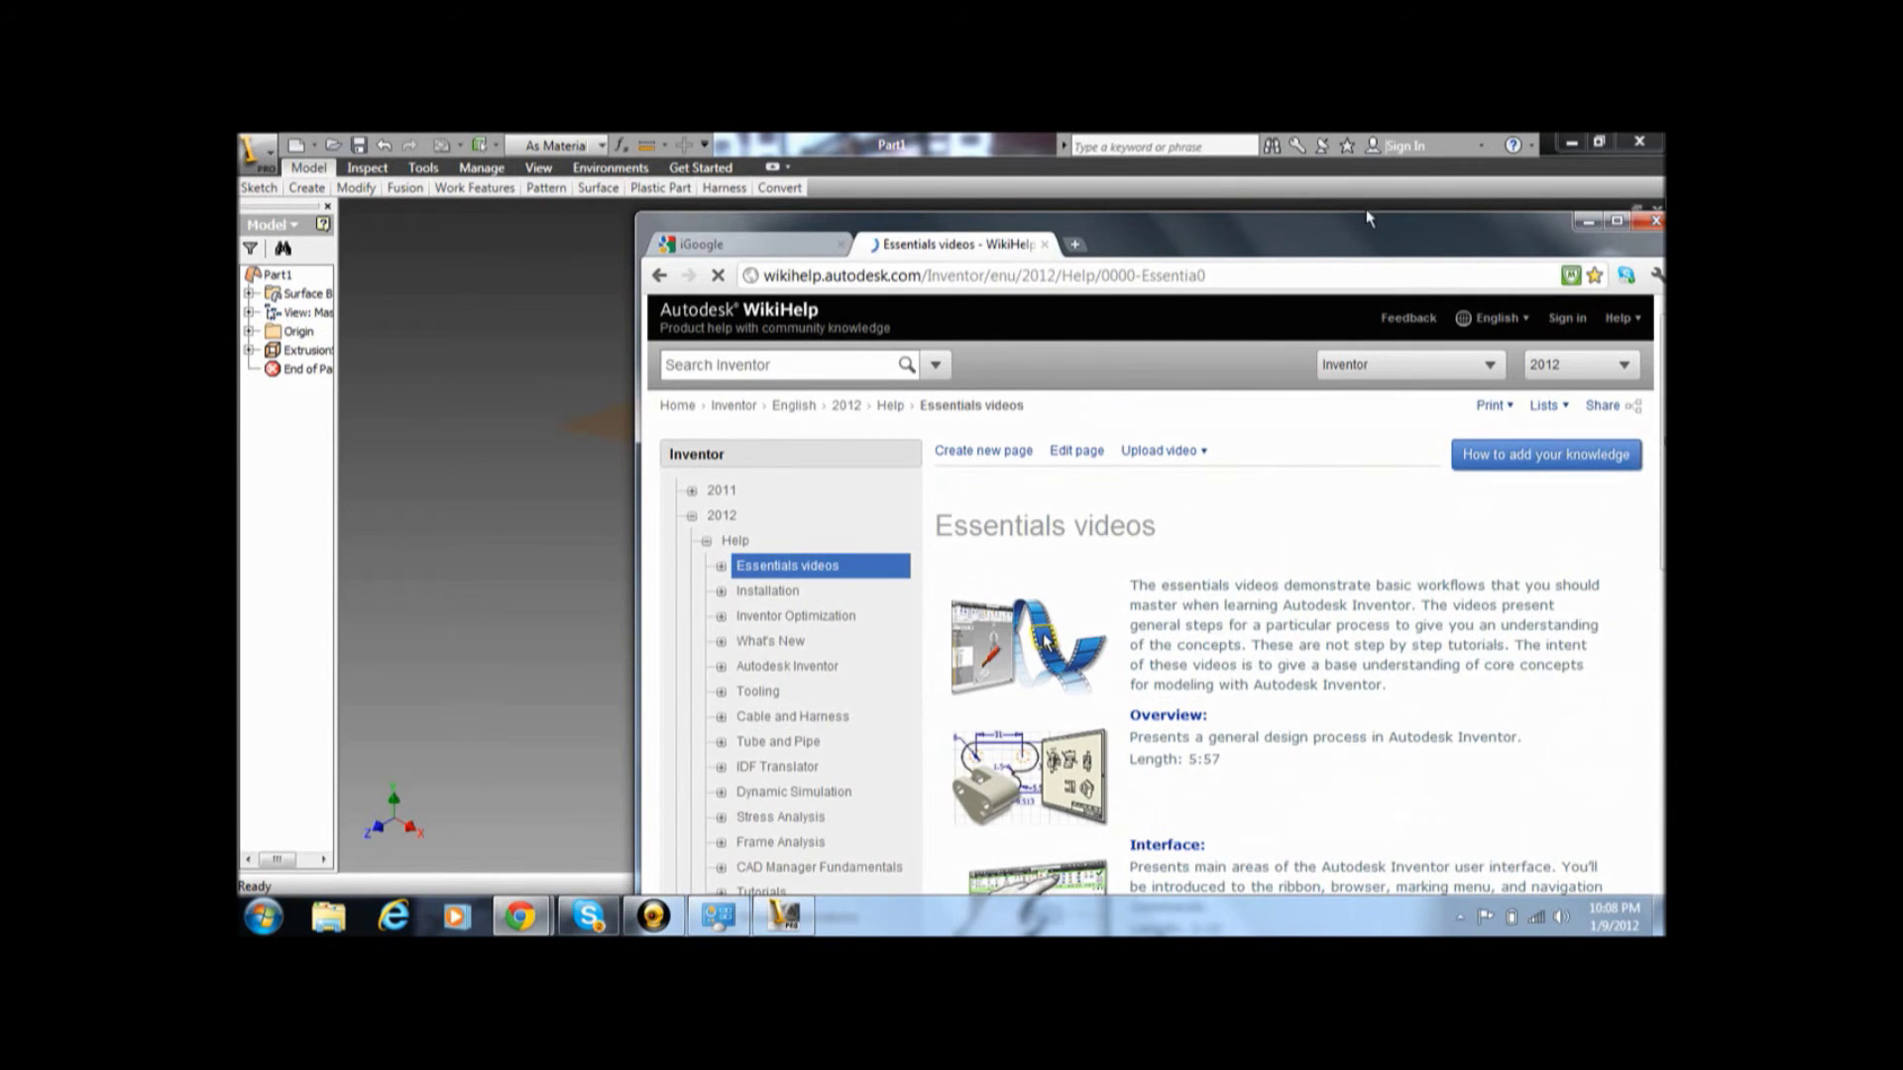
left_click_drag(1353, 230, 1097, 133)
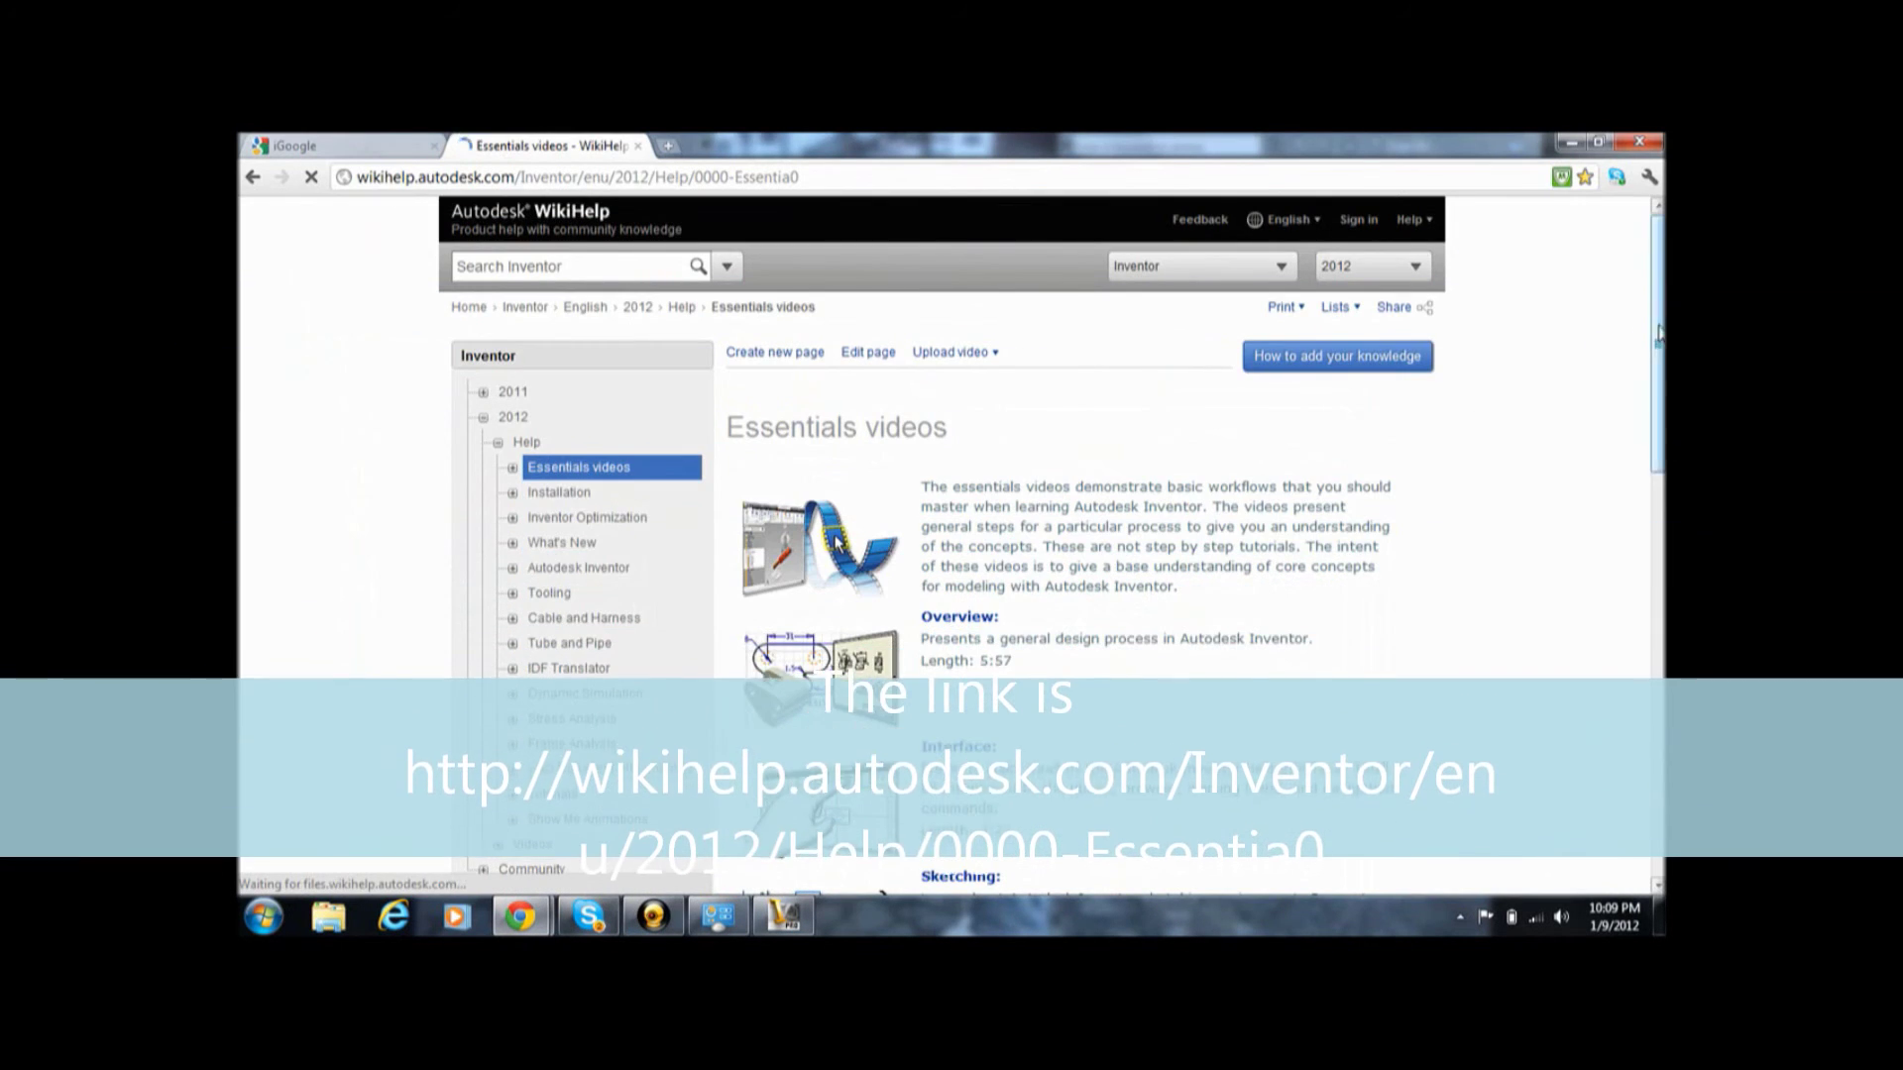
Step: Look through the Essentials videos list from Overview to Assembly Creation
scroll(811, 876, "down", 1)
scroll(991, 495, "down", 2)
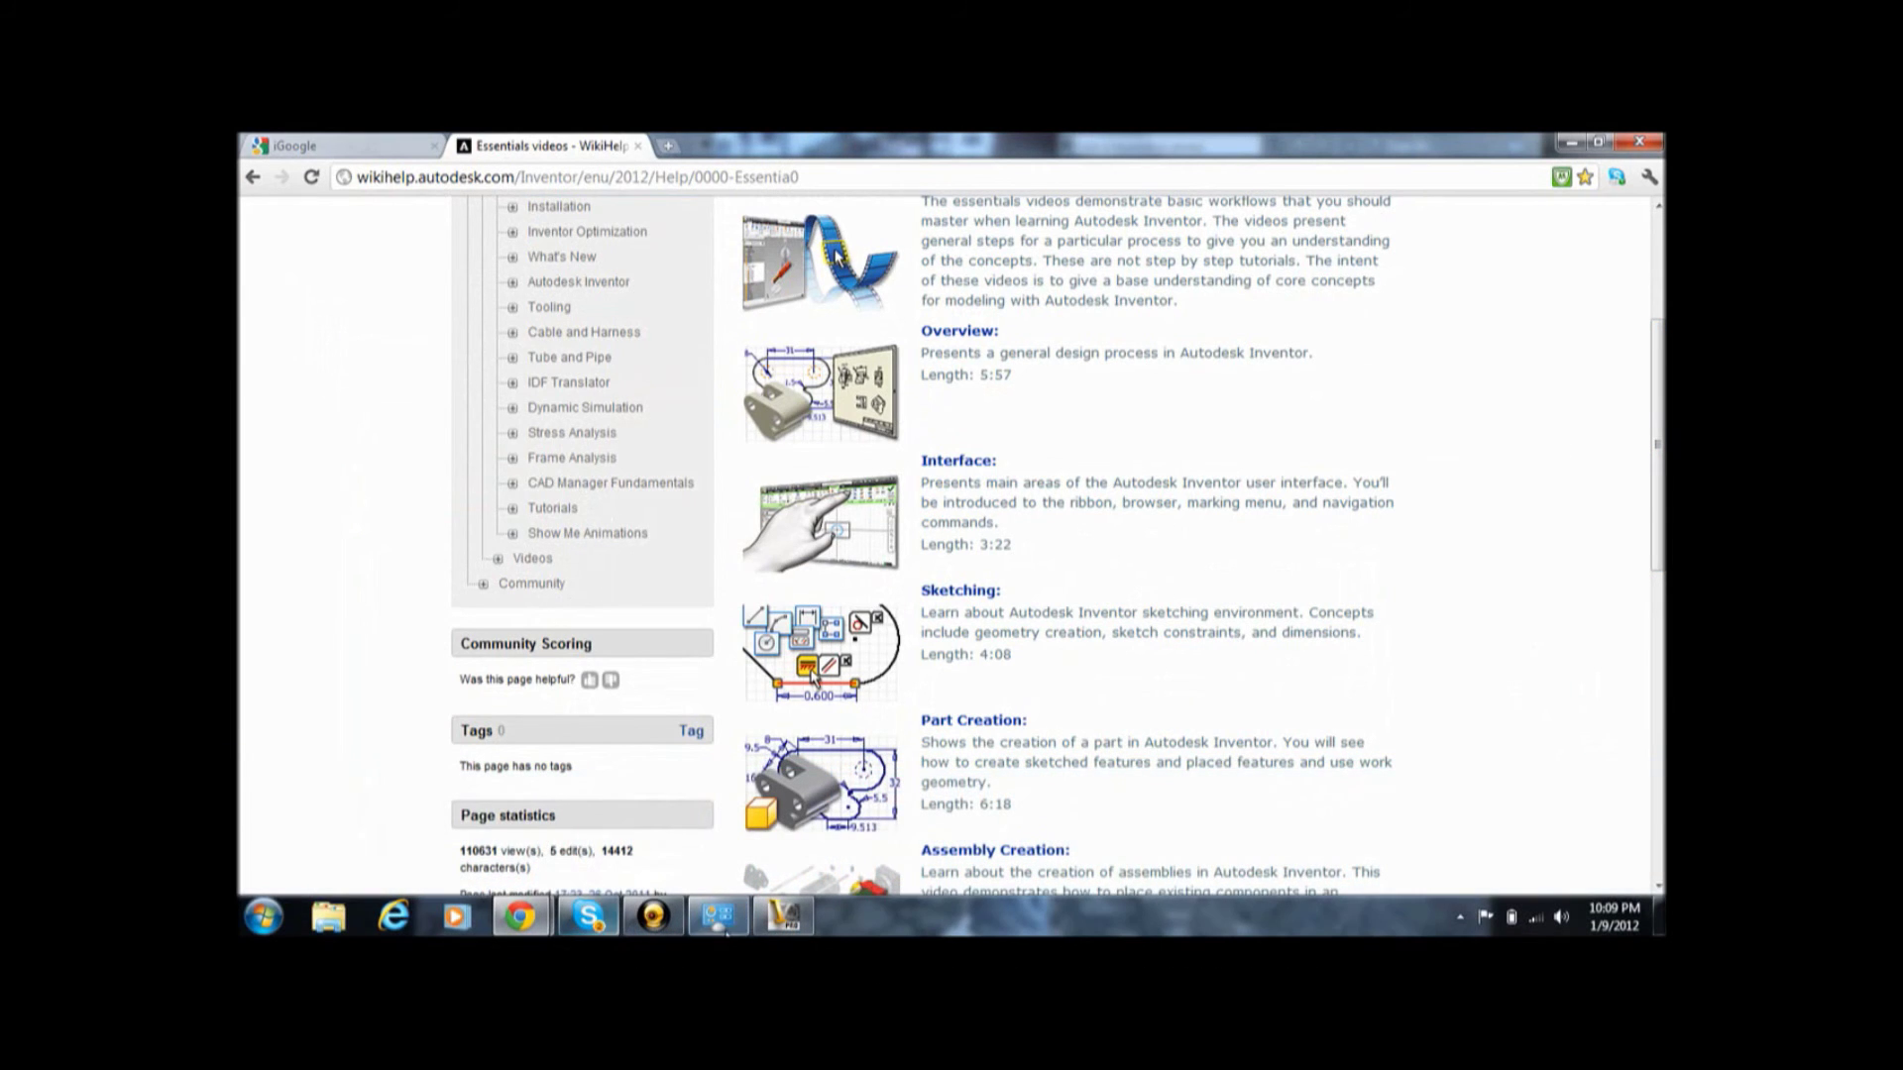
Step: Switch to Inventor, try to create a hole in the extruded surface part and dismiss the message
left_click(771, 928)
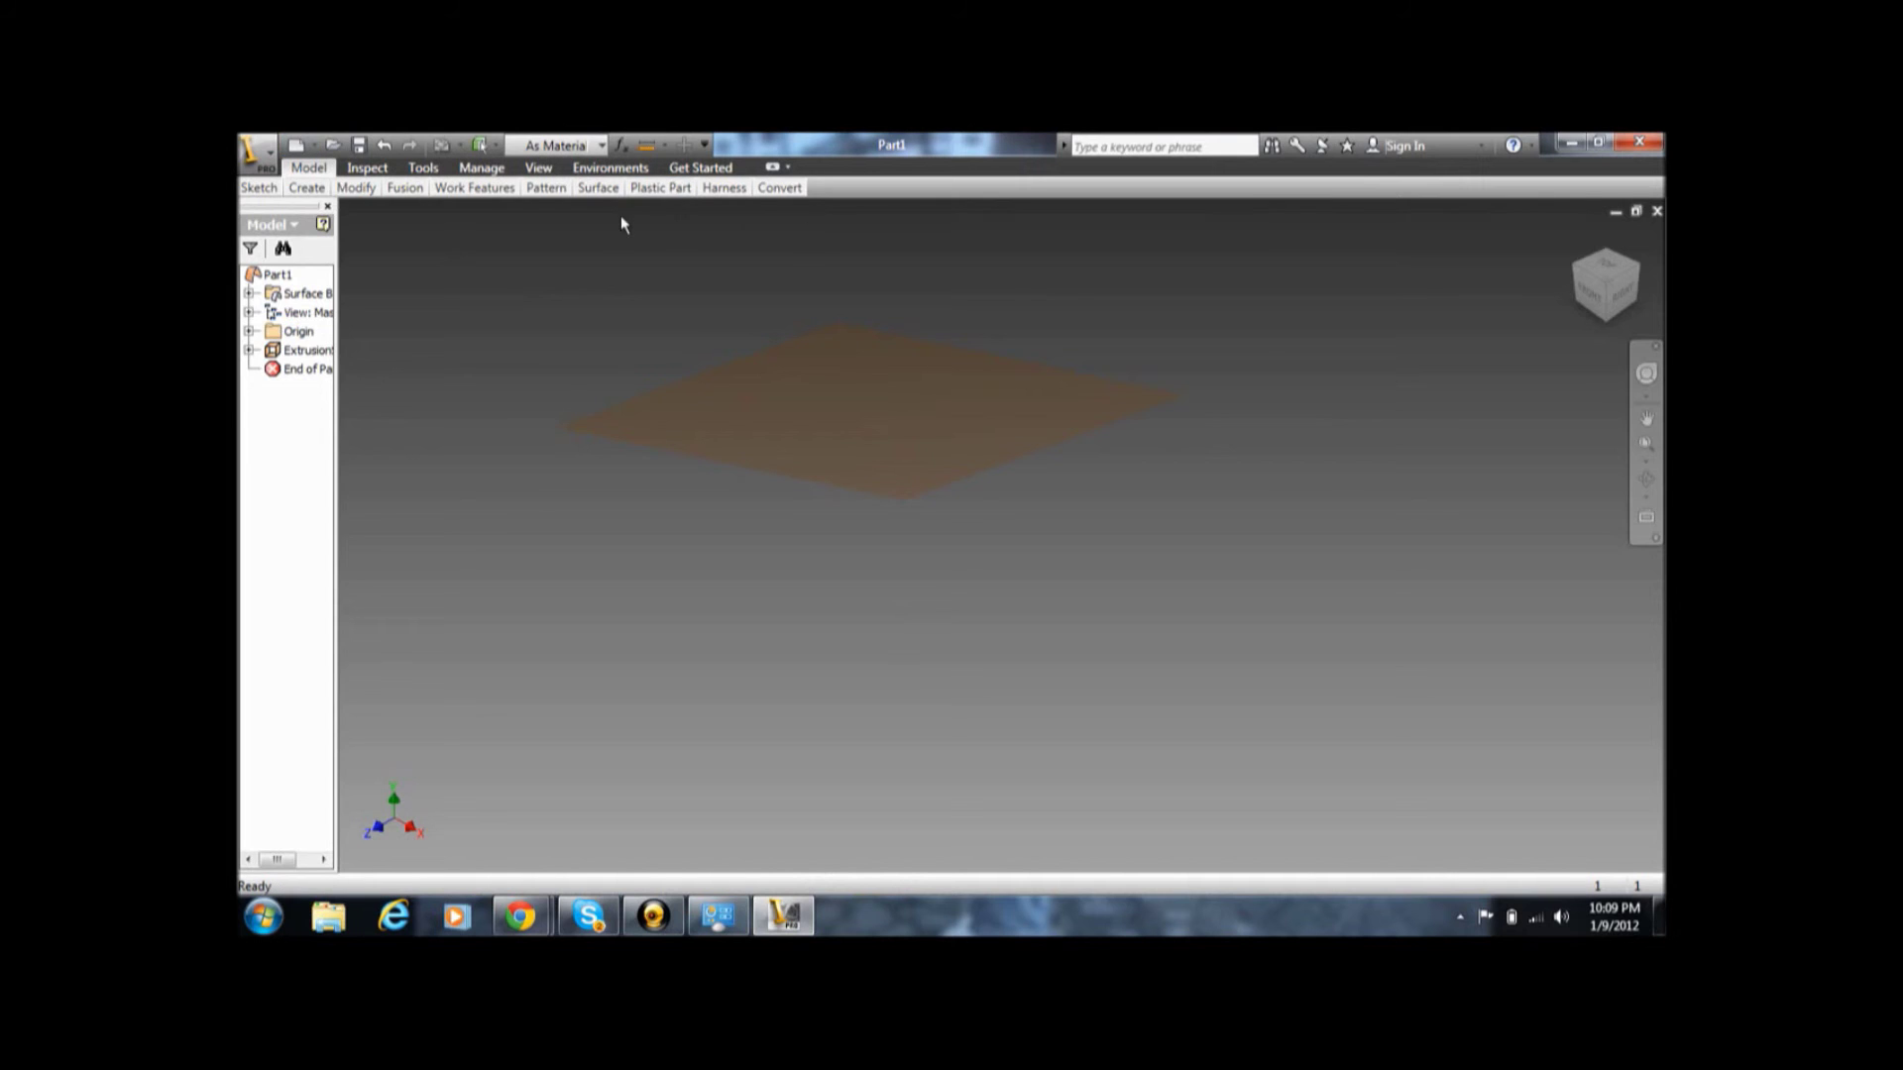
right_click(562, 396)
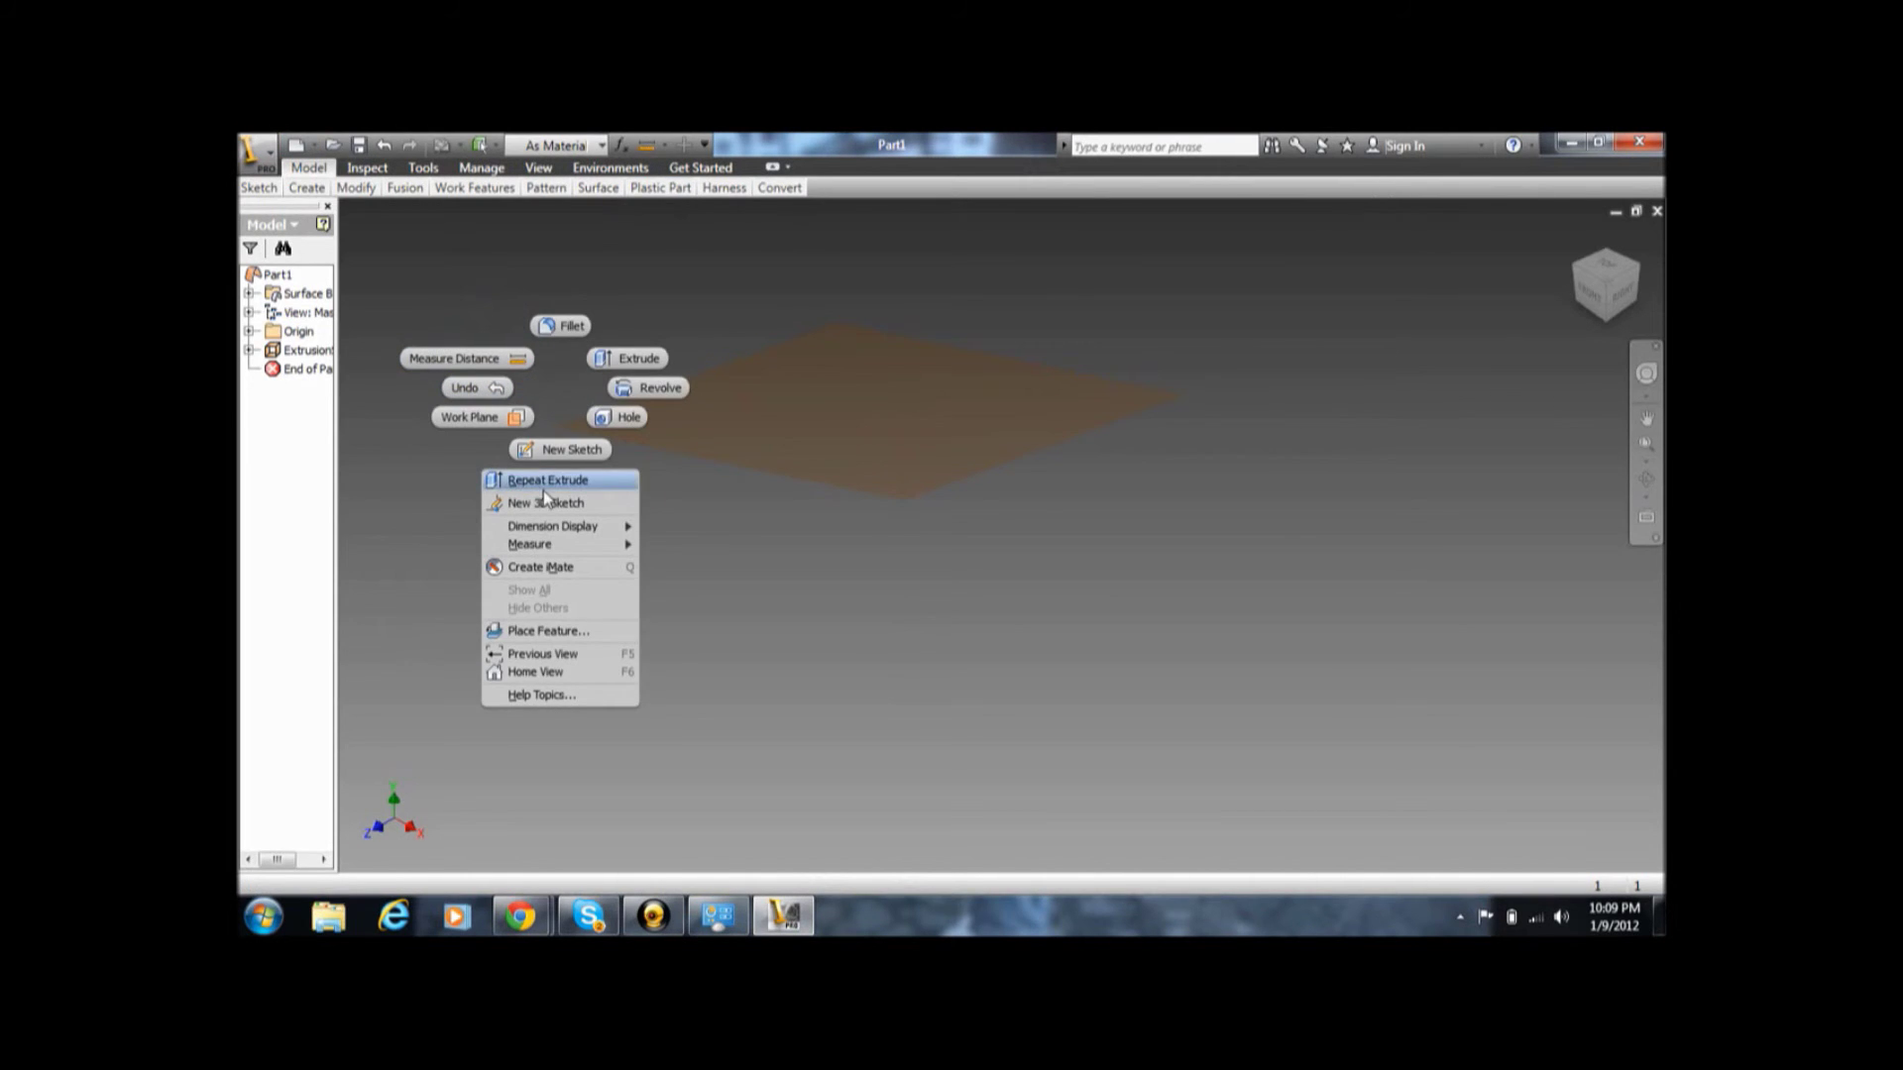
left_click(725, 473)
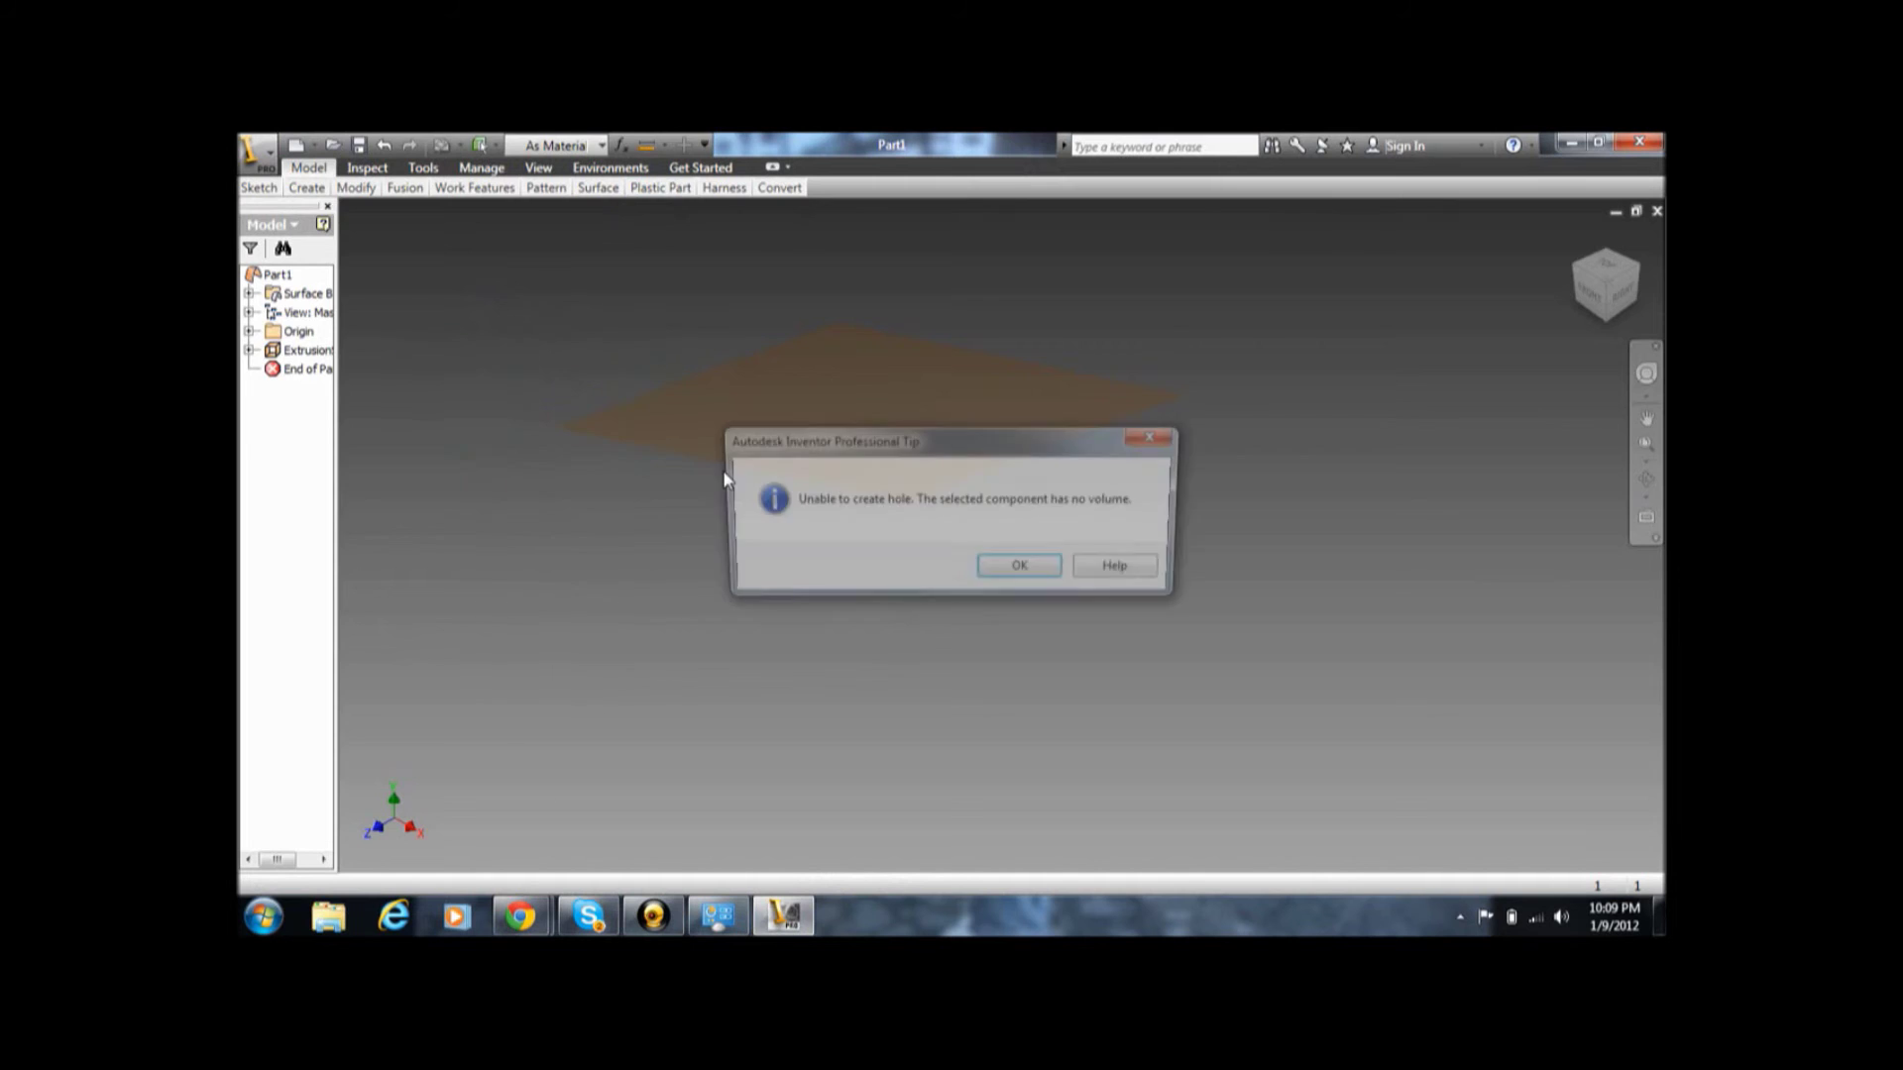
left_click(1159, 439)
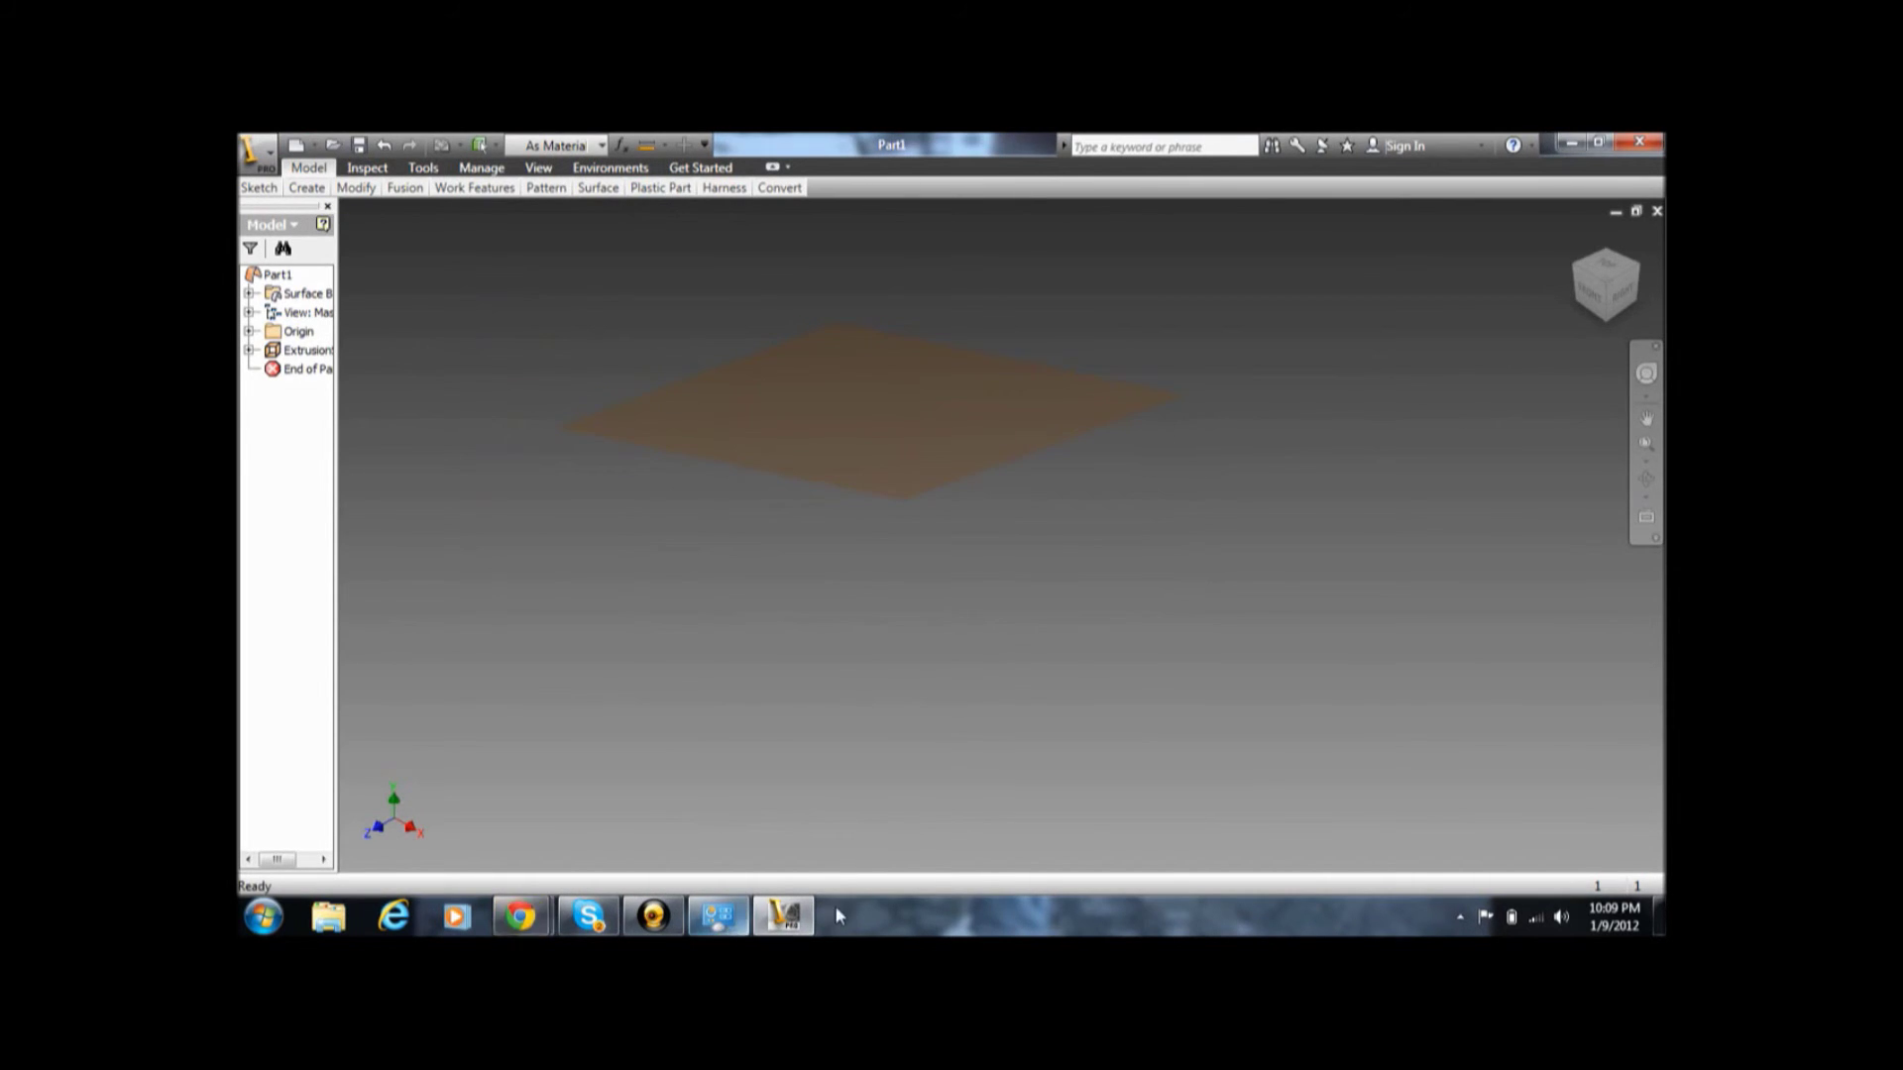
Step: Switch to Chrome at the Hole features help page, return to the Essentials videos page and review its list down to Drawing Creation
mouse_move(521, 917)
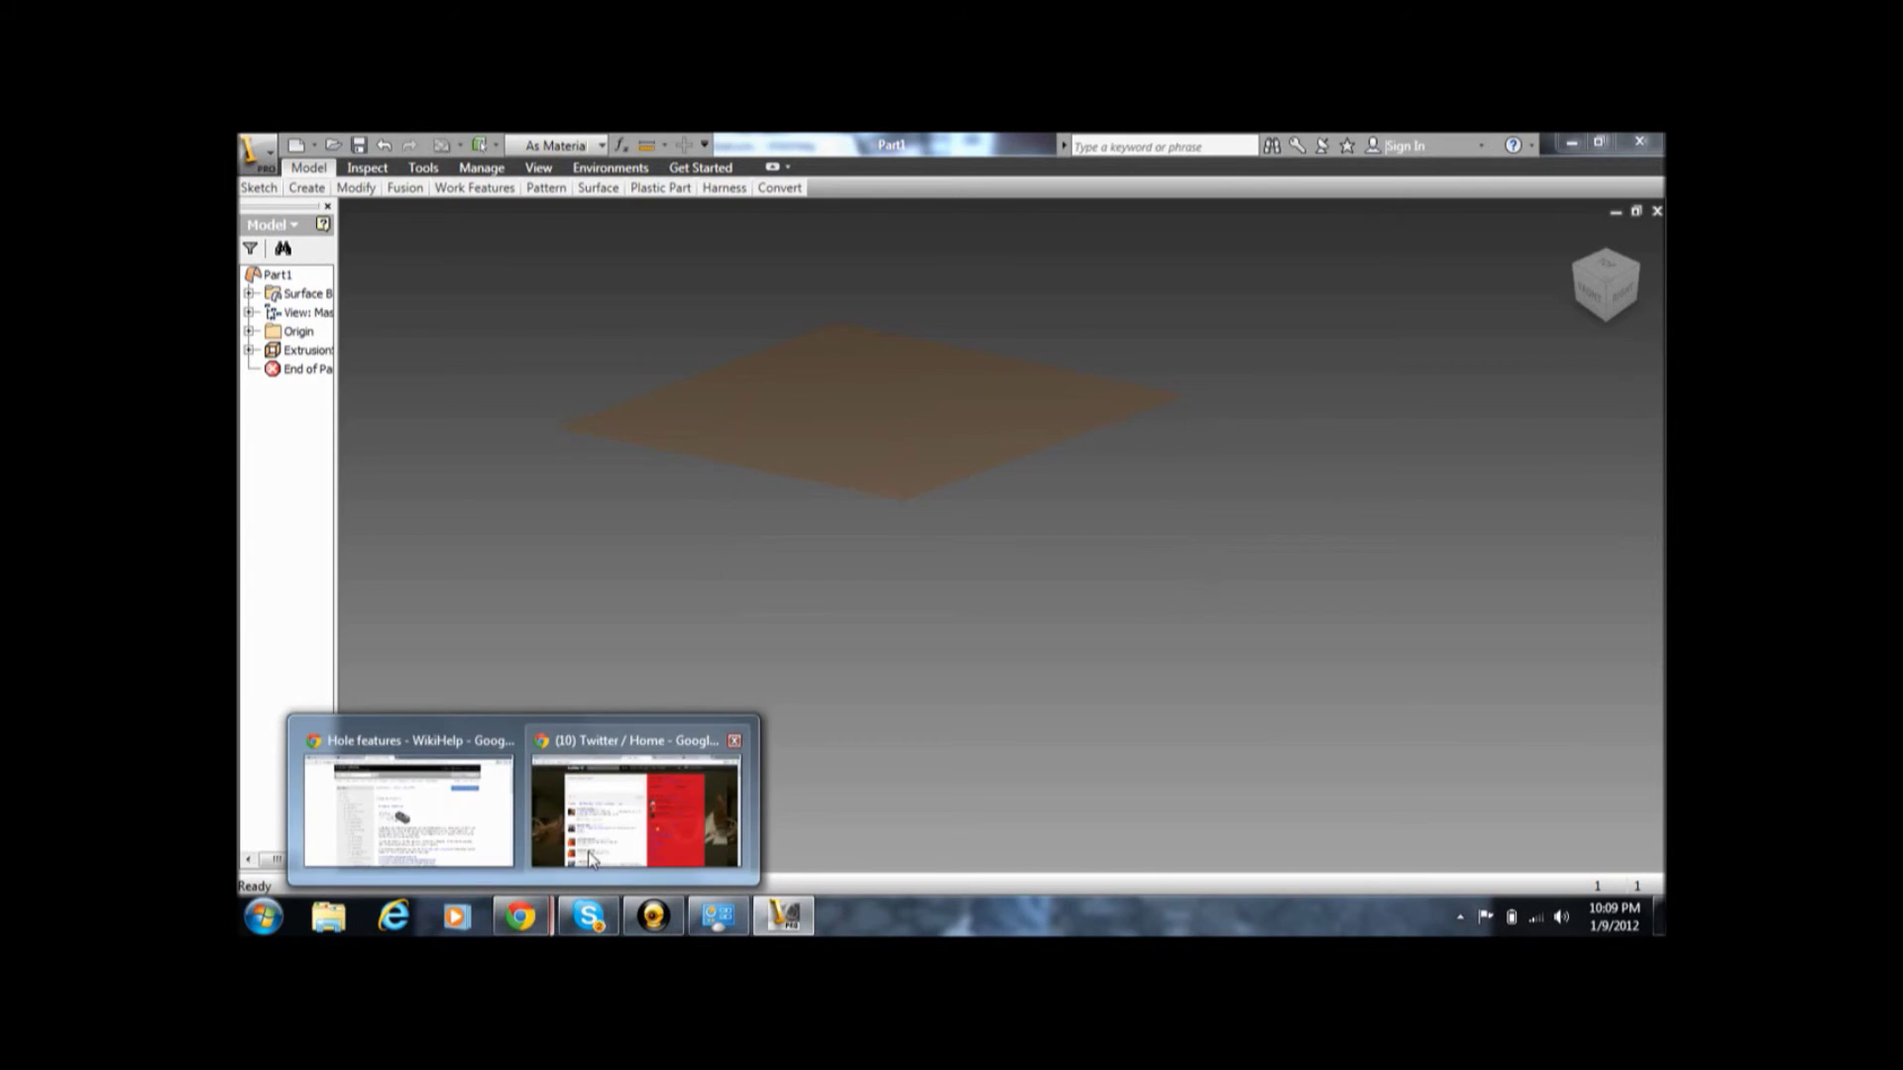
left_click(473, 834)
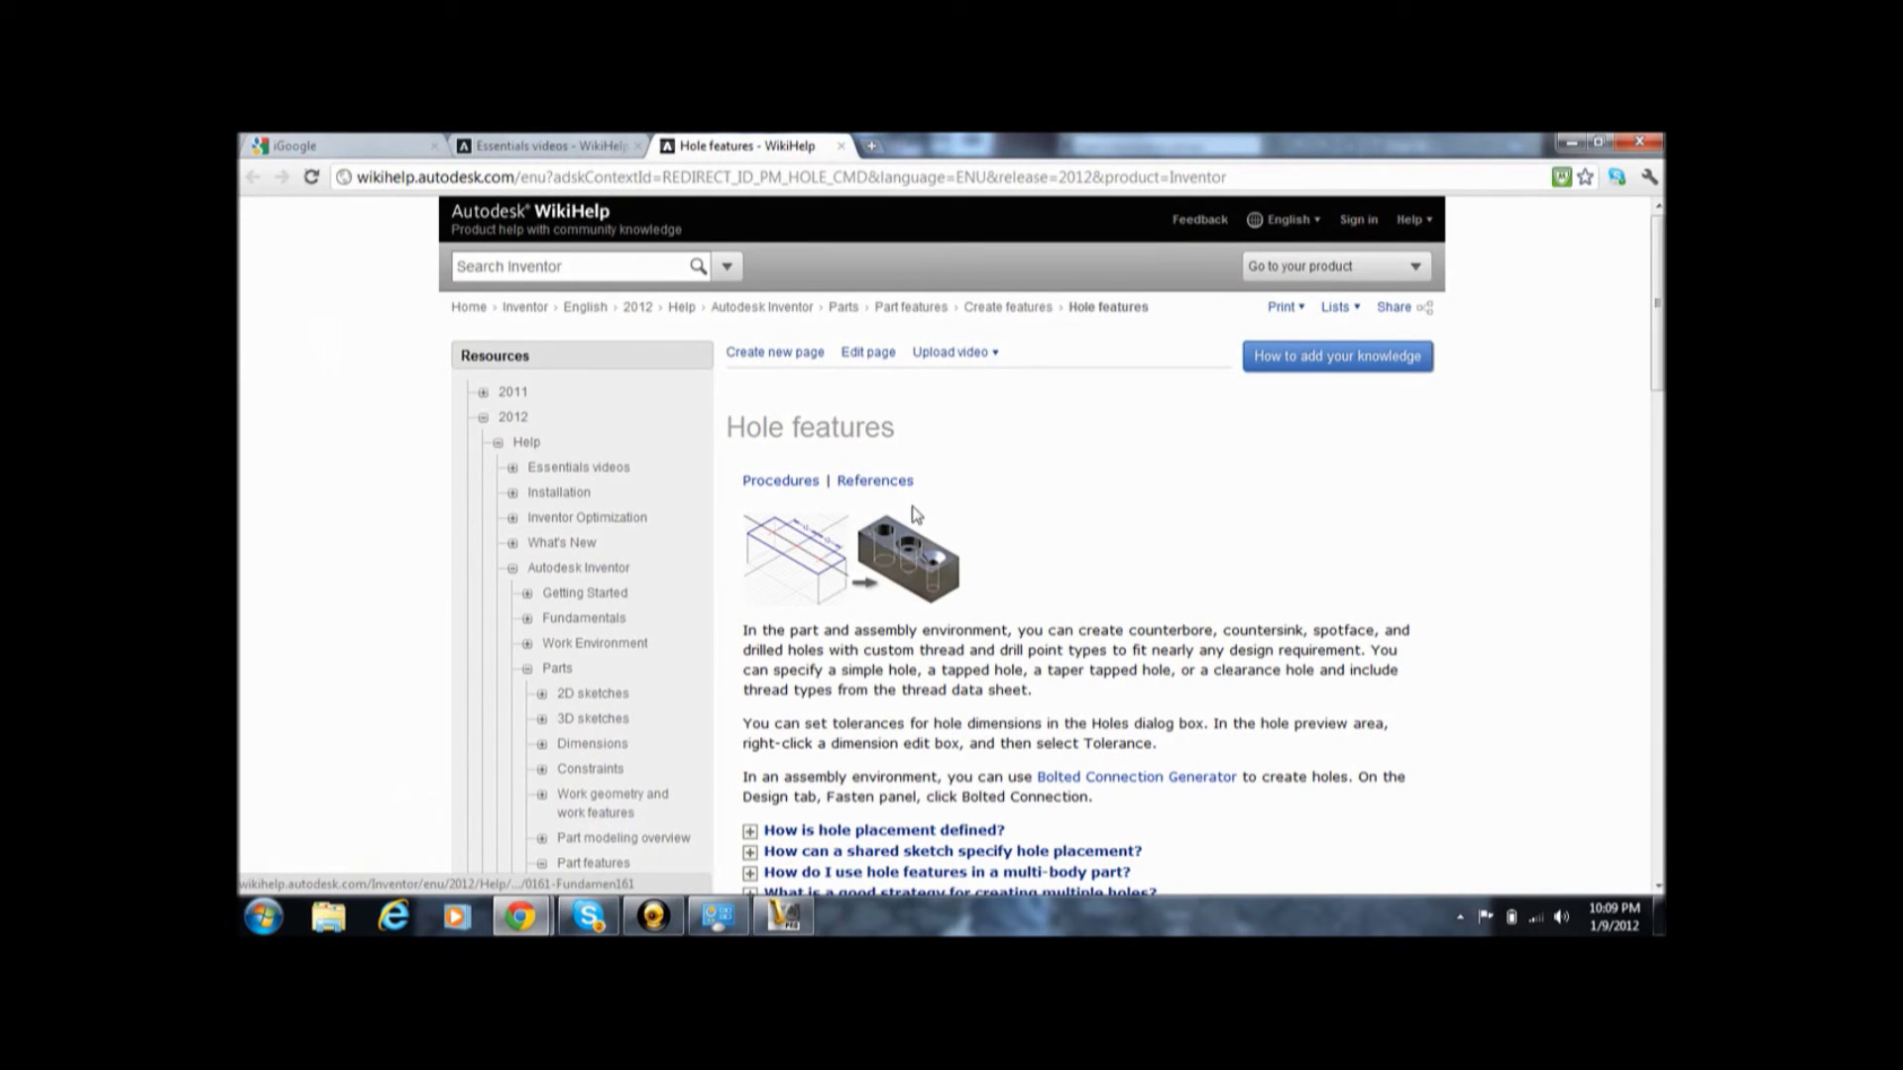
left_click(585, 143)
mouse_move(1657, 397)
left_mouse_down()
mouse_move(1657, 373)
mouse_move(1660, 651)
mouse_move(1657, 408)
left_mouse_up()
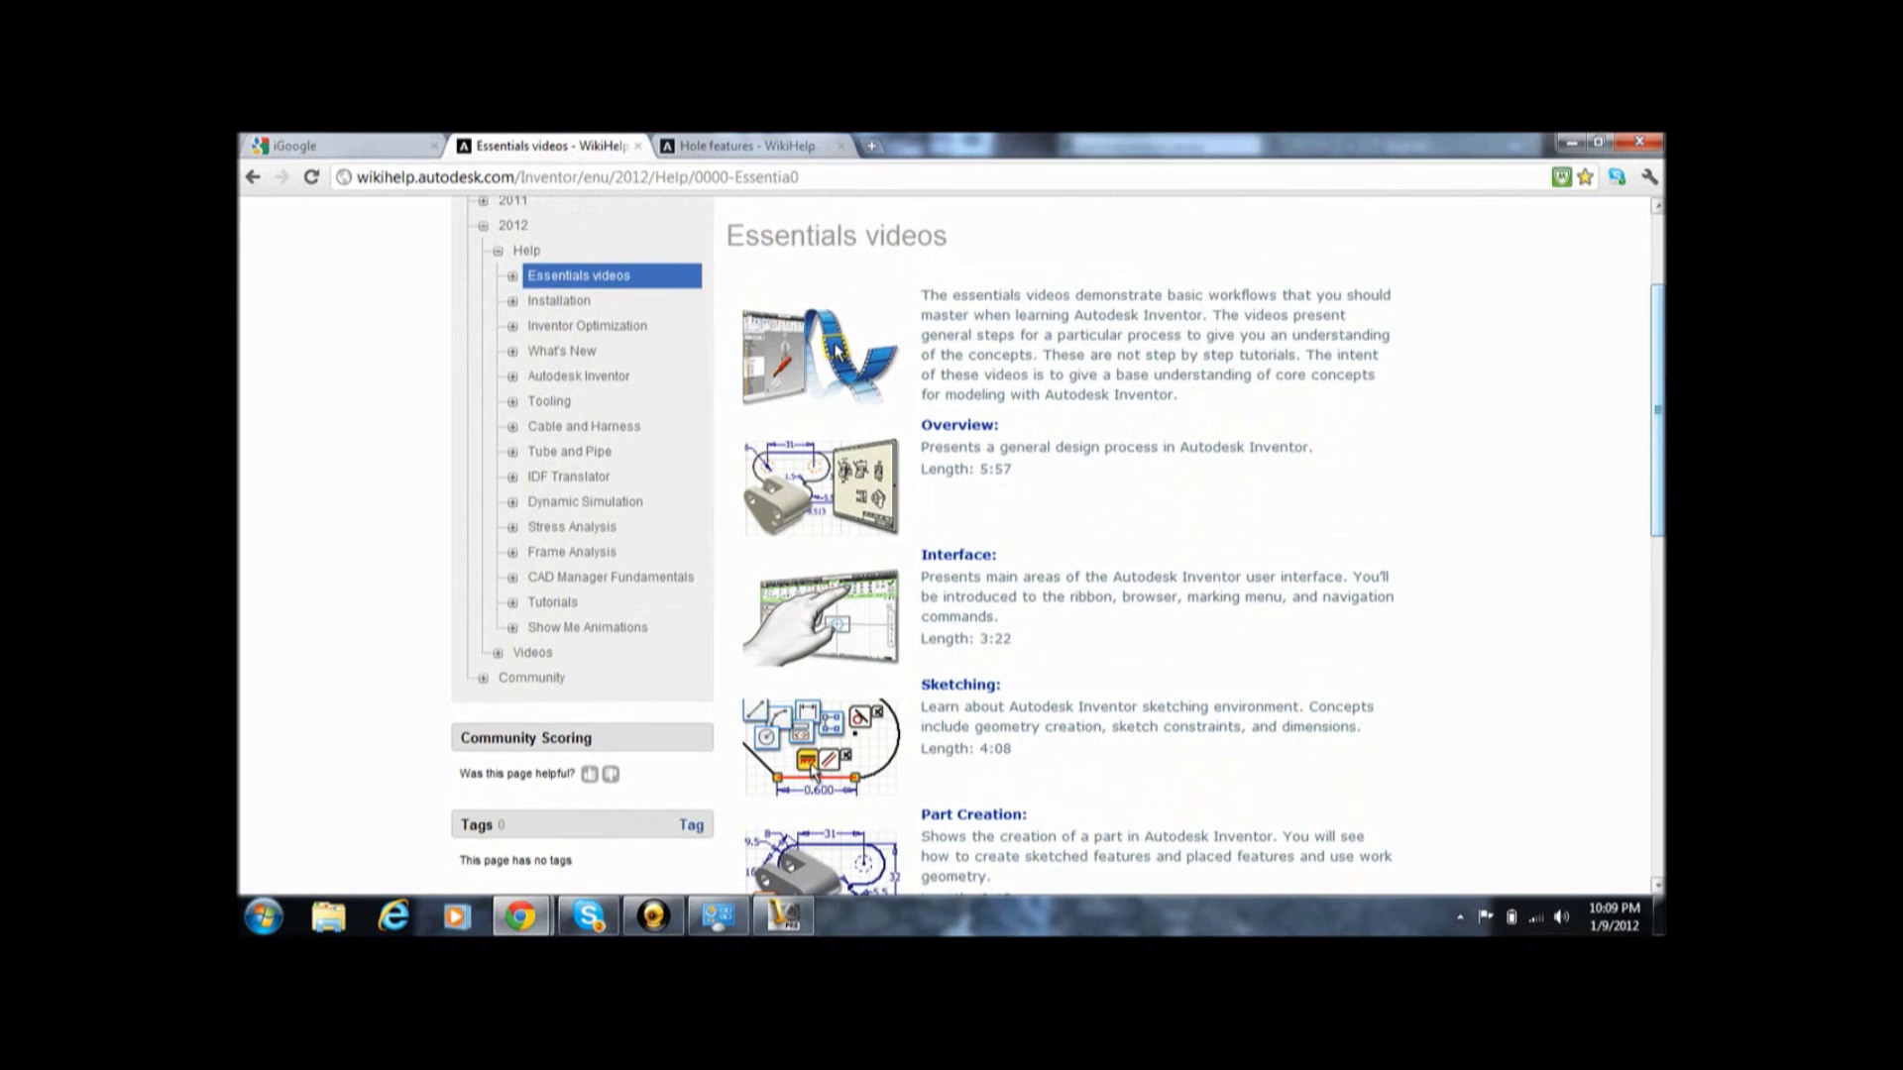
mouse_move(1657, 408)
left_mouse_down()
mouse_move(1657, 343)
mouse_move(1658, 496)
left_mouse_up()
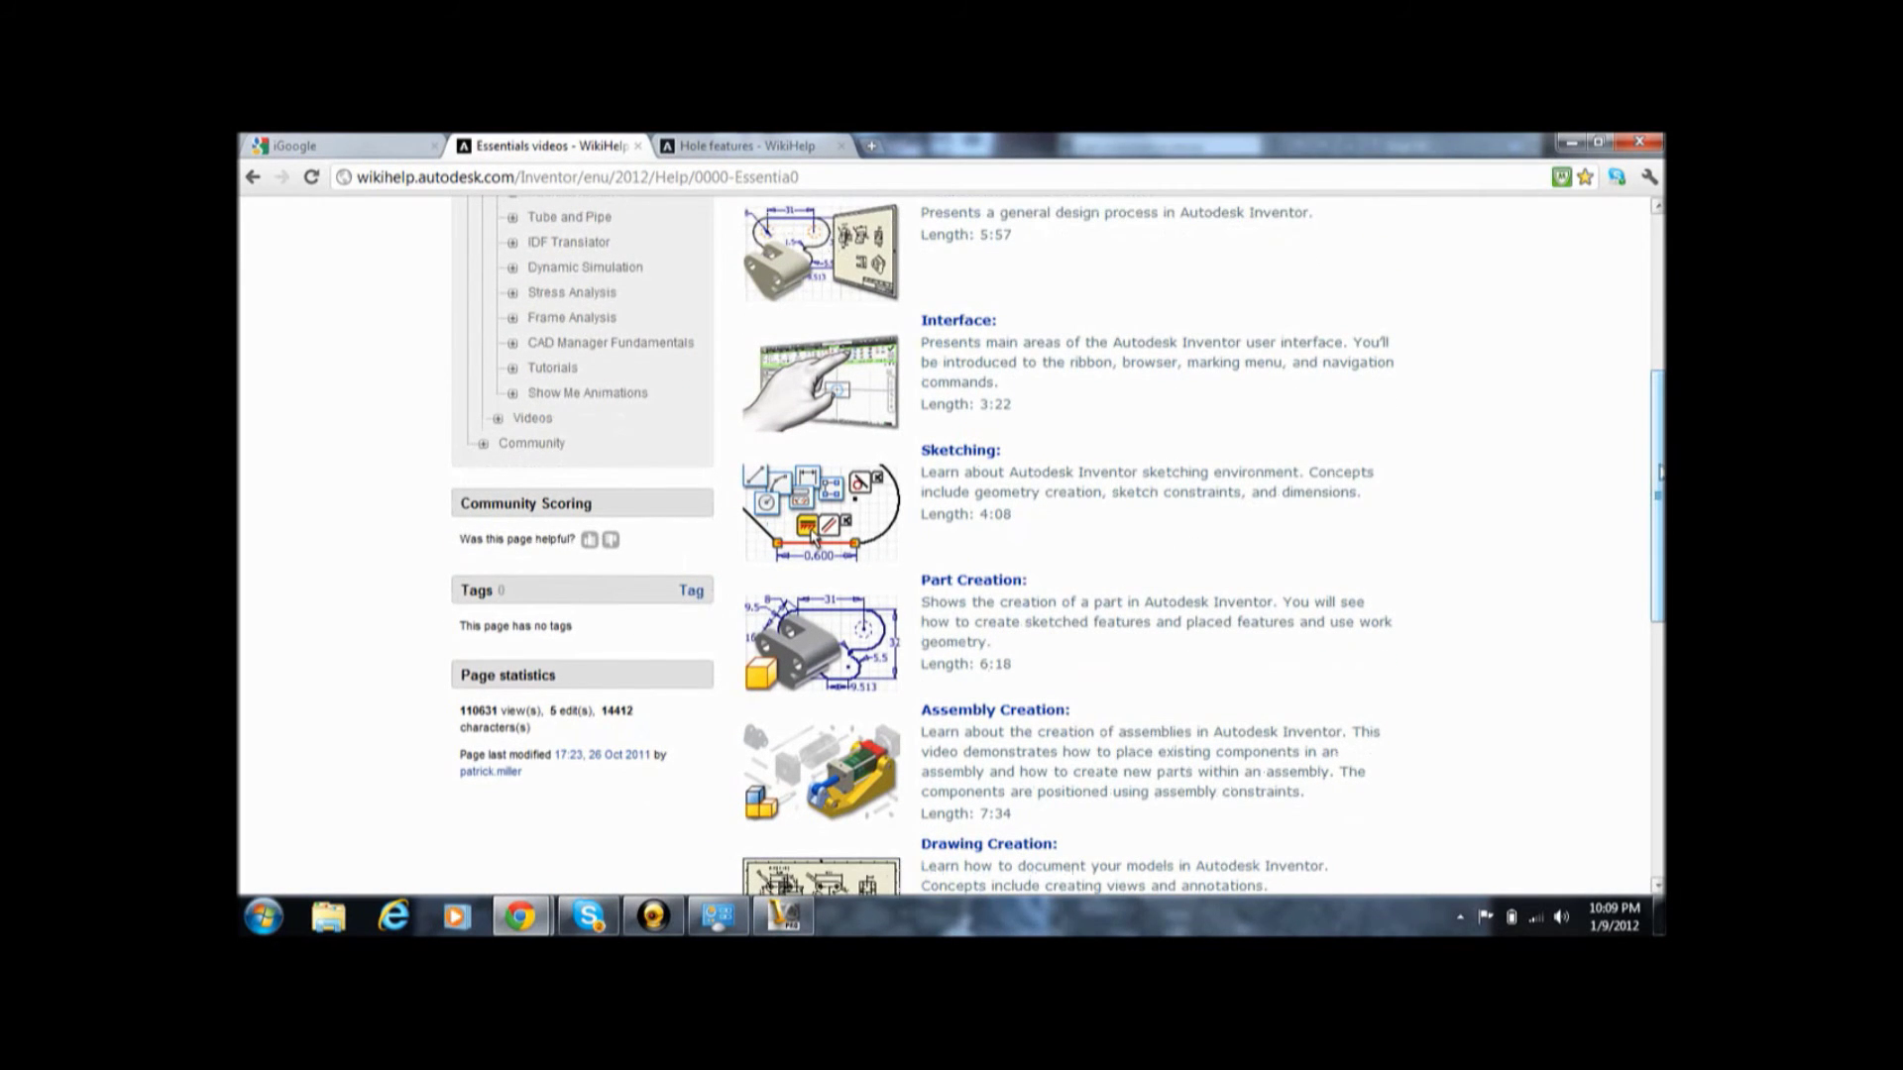